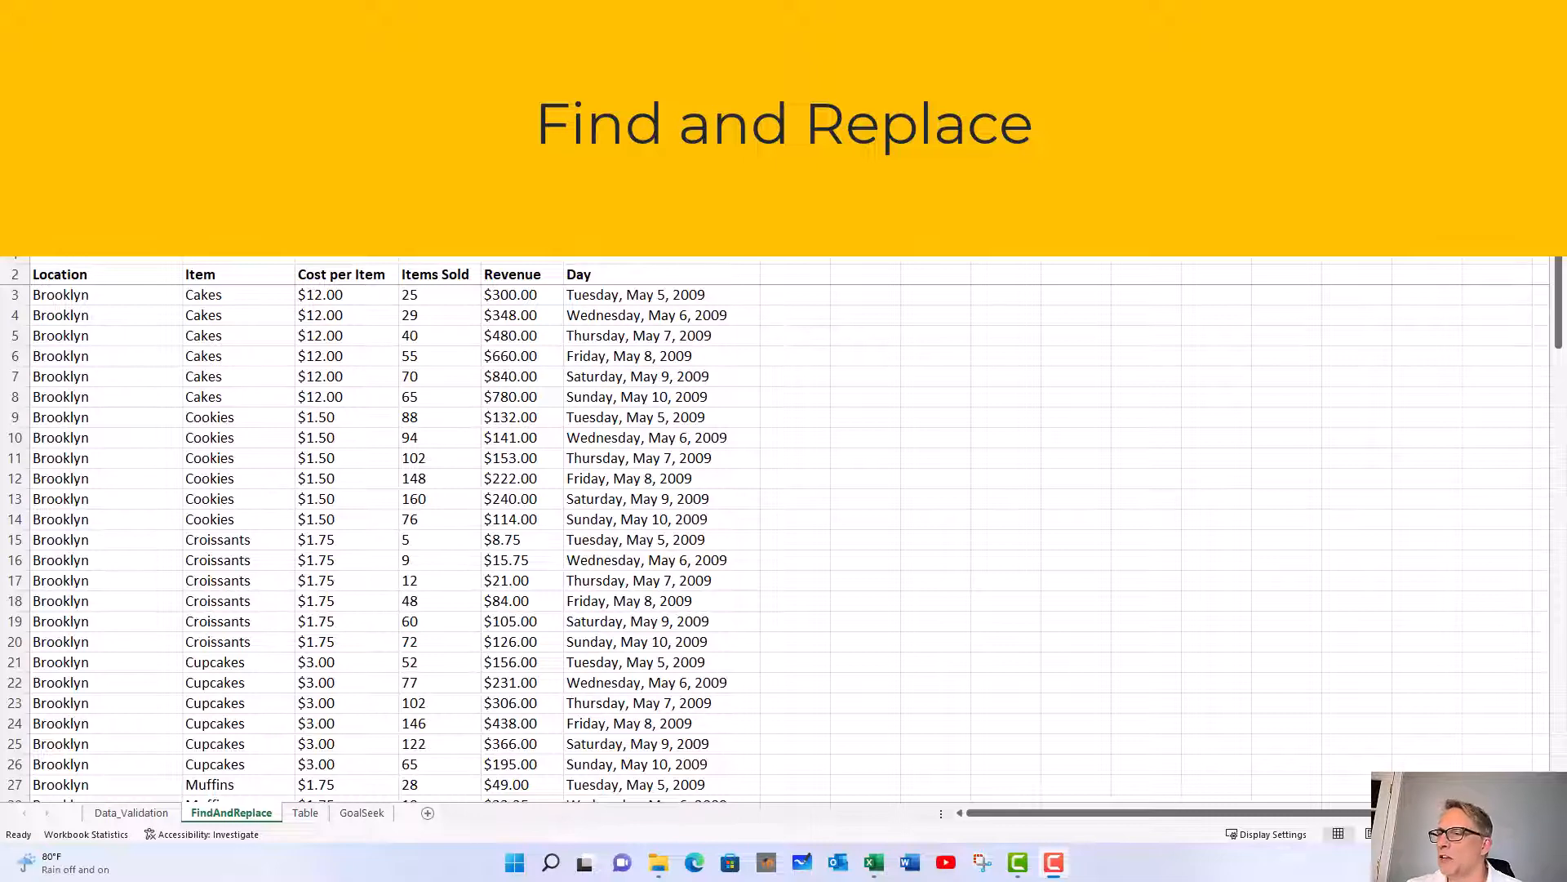
Turn on filtering for the sales table's header row and review the list of distinct Location values
left_click(398, 439)
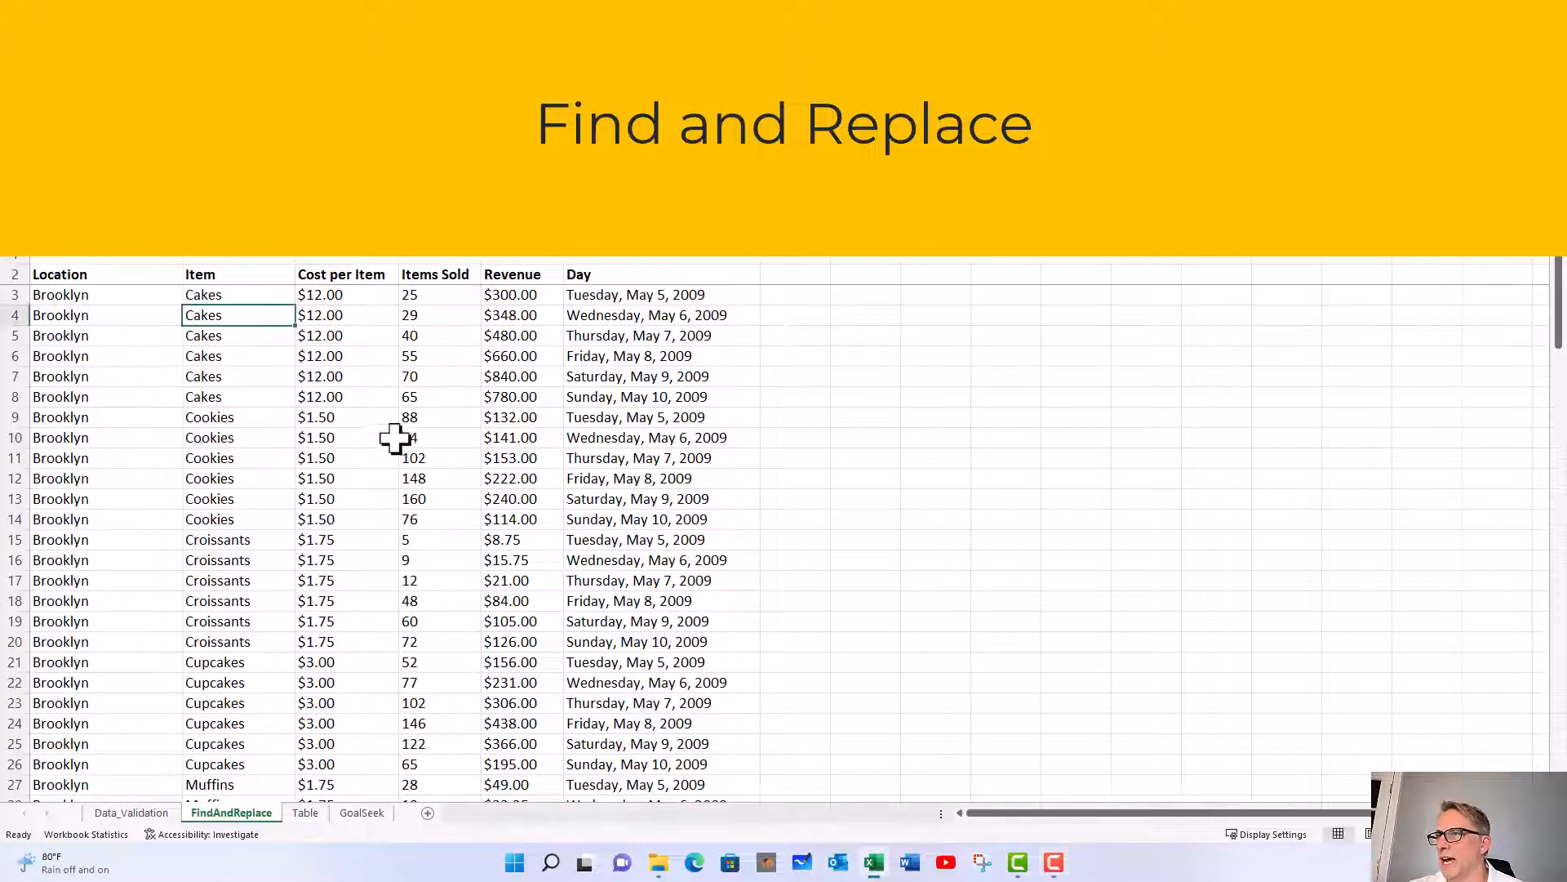
left_click(267, 413)
left_click(214, 314)
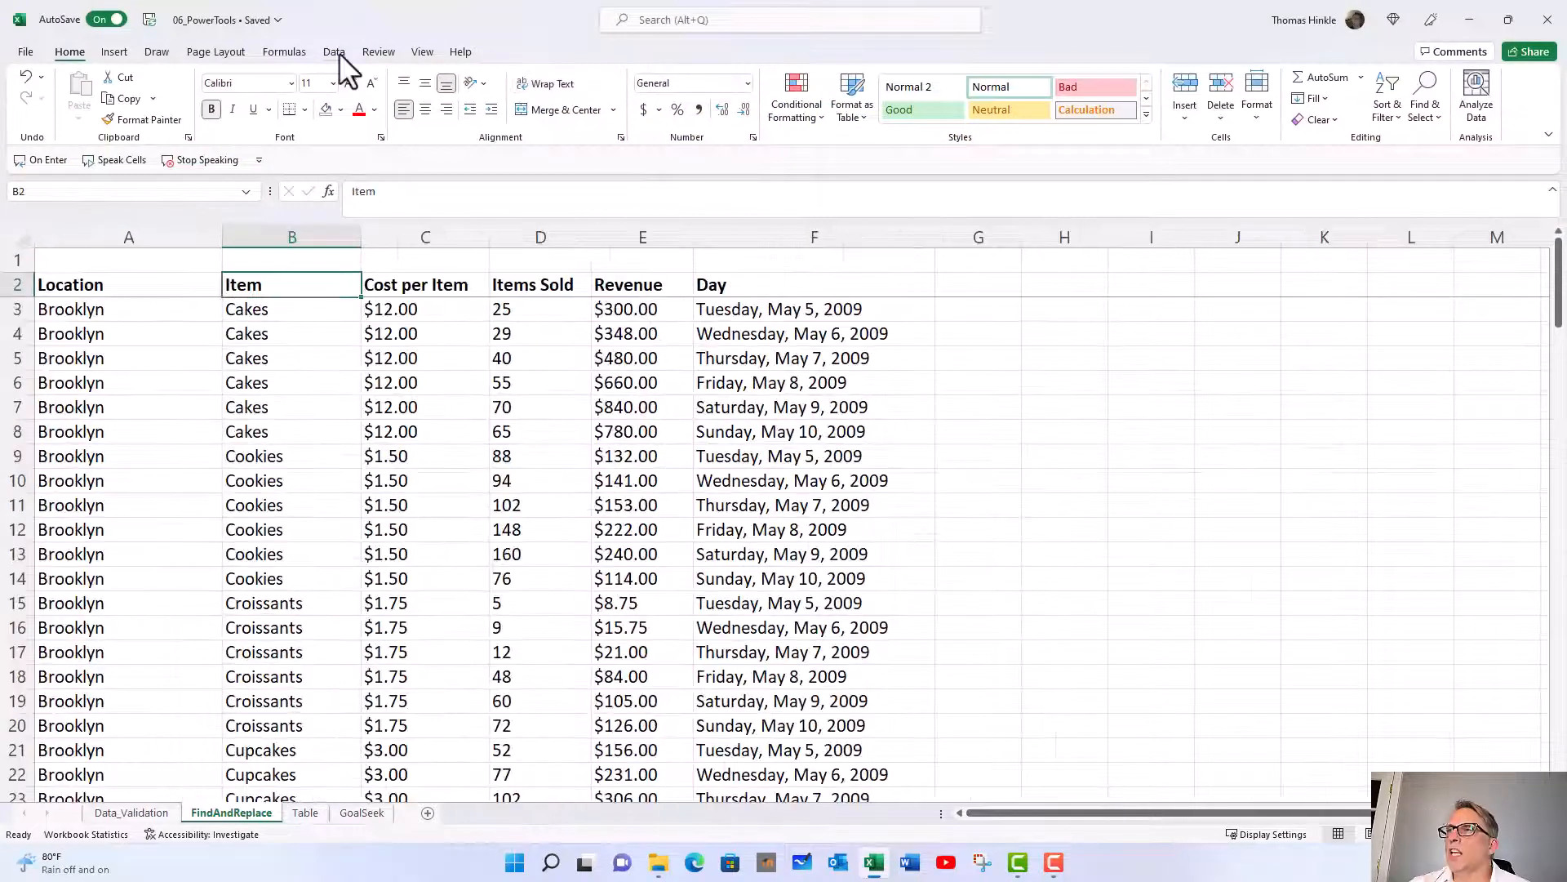
left_click(340, 52)
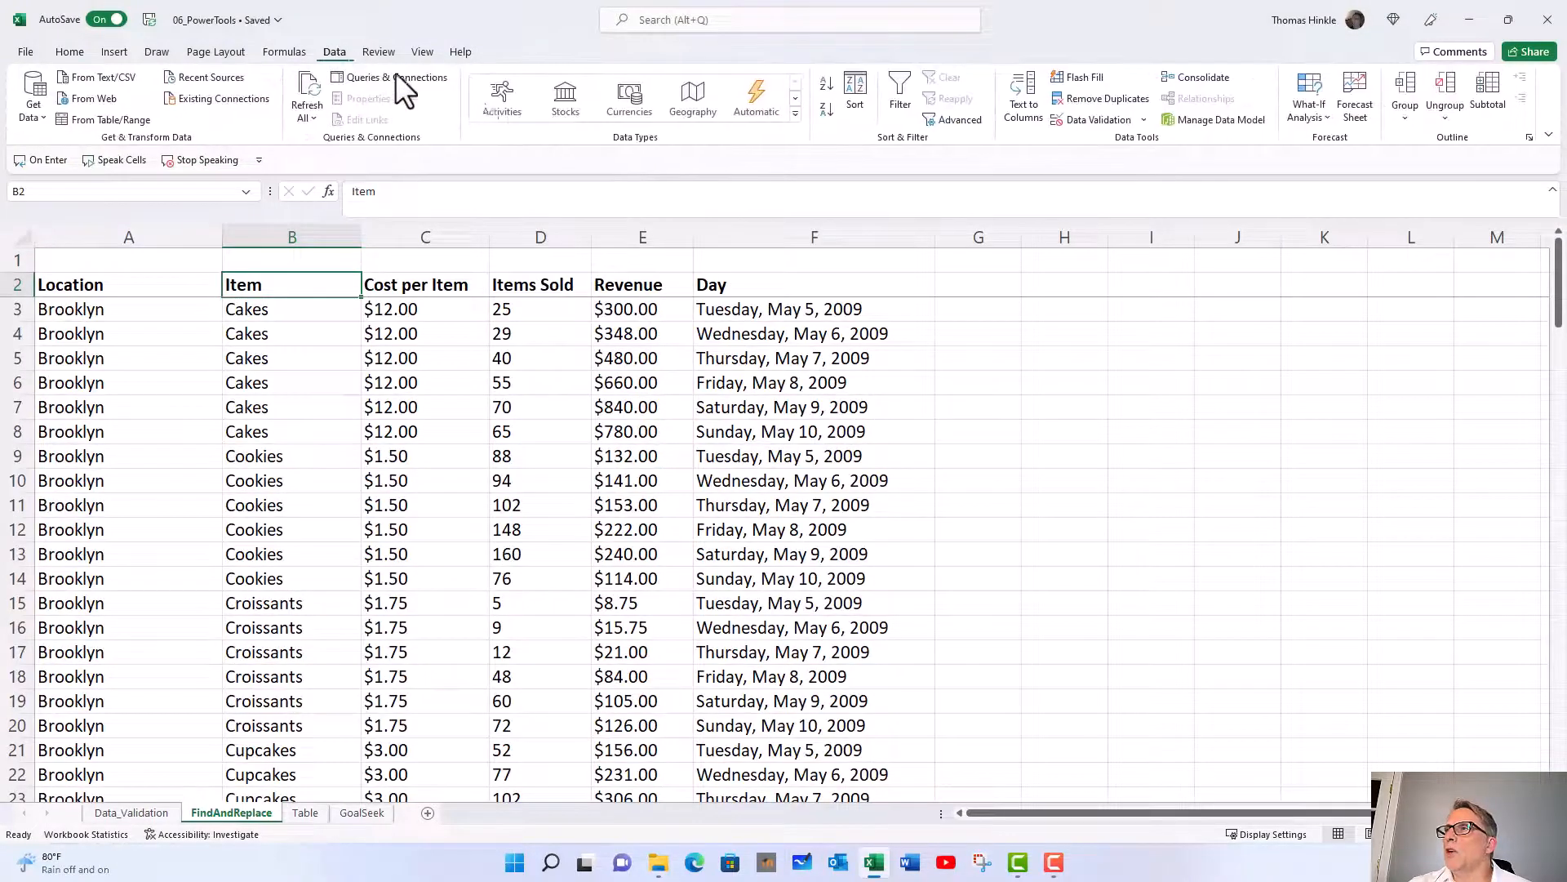
left_click(900, 91)
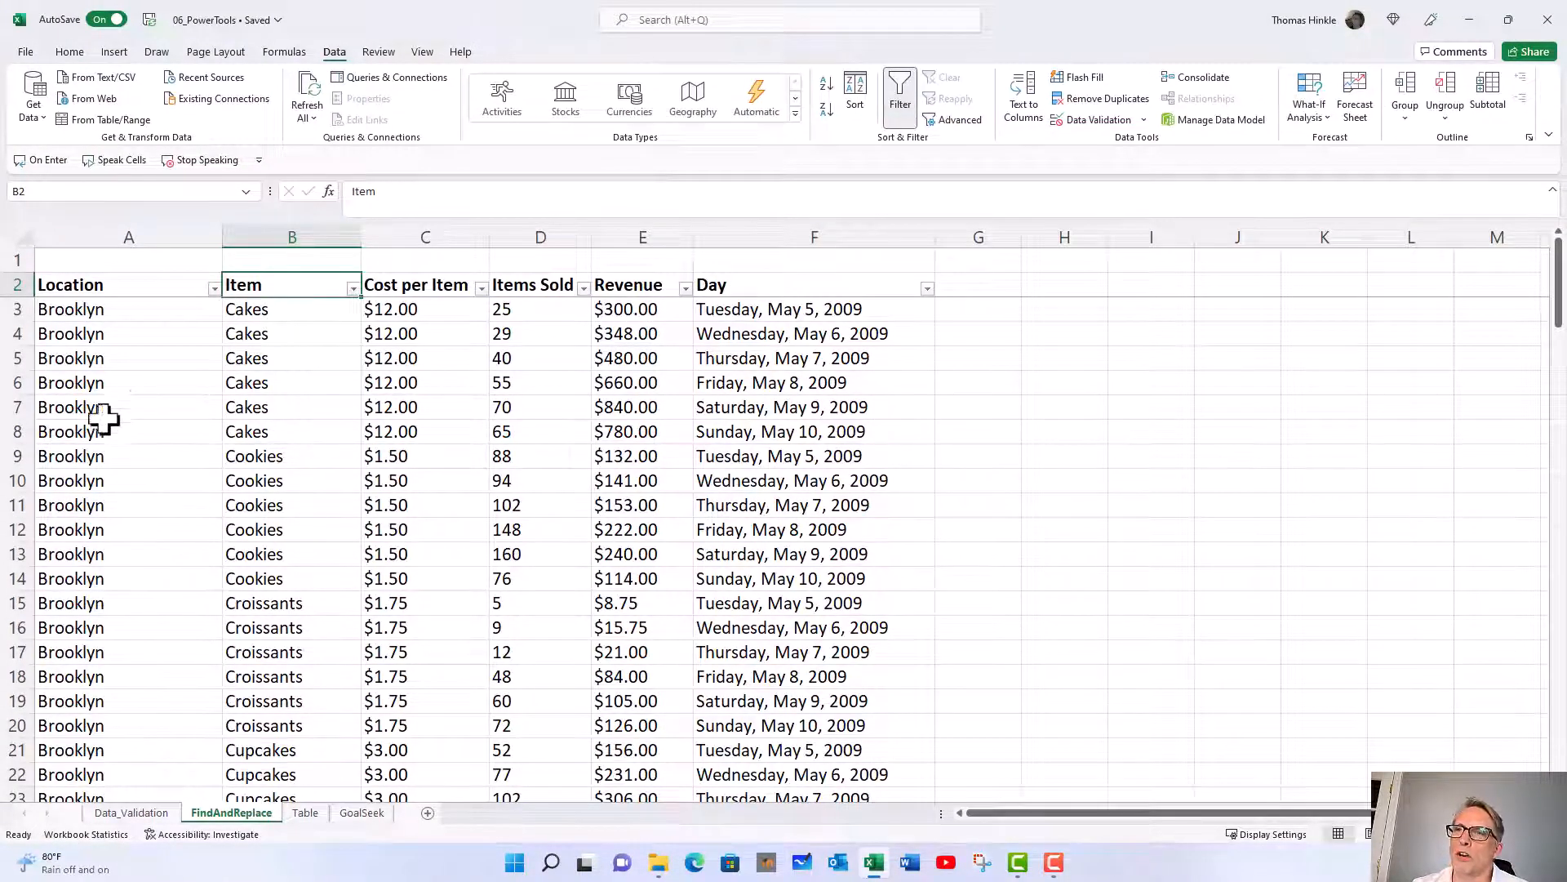
left_click(214, 289)
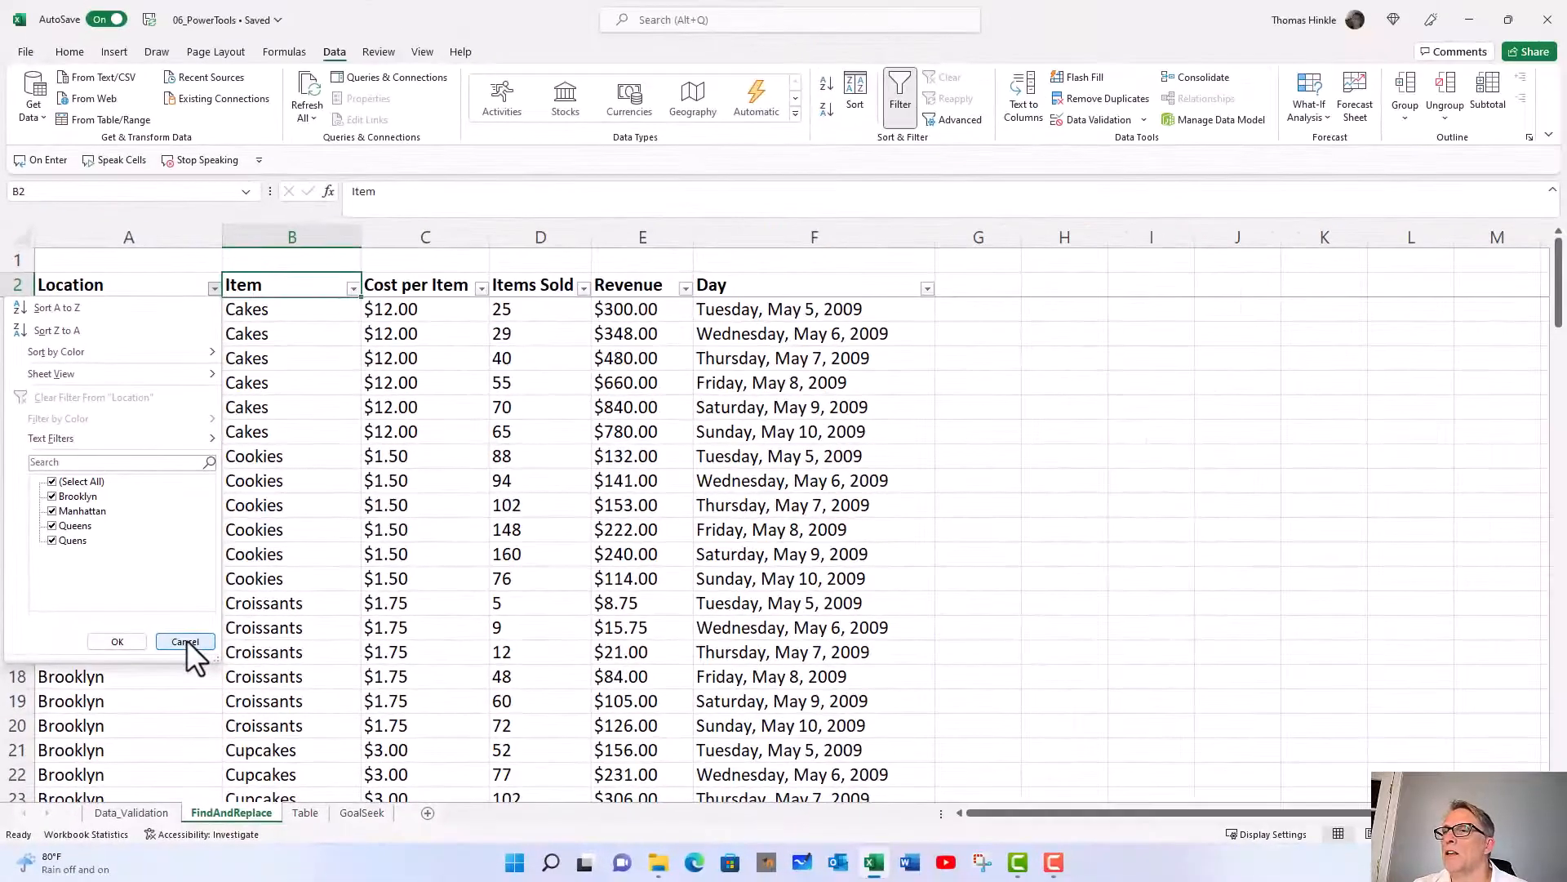
left_click(235, 680)
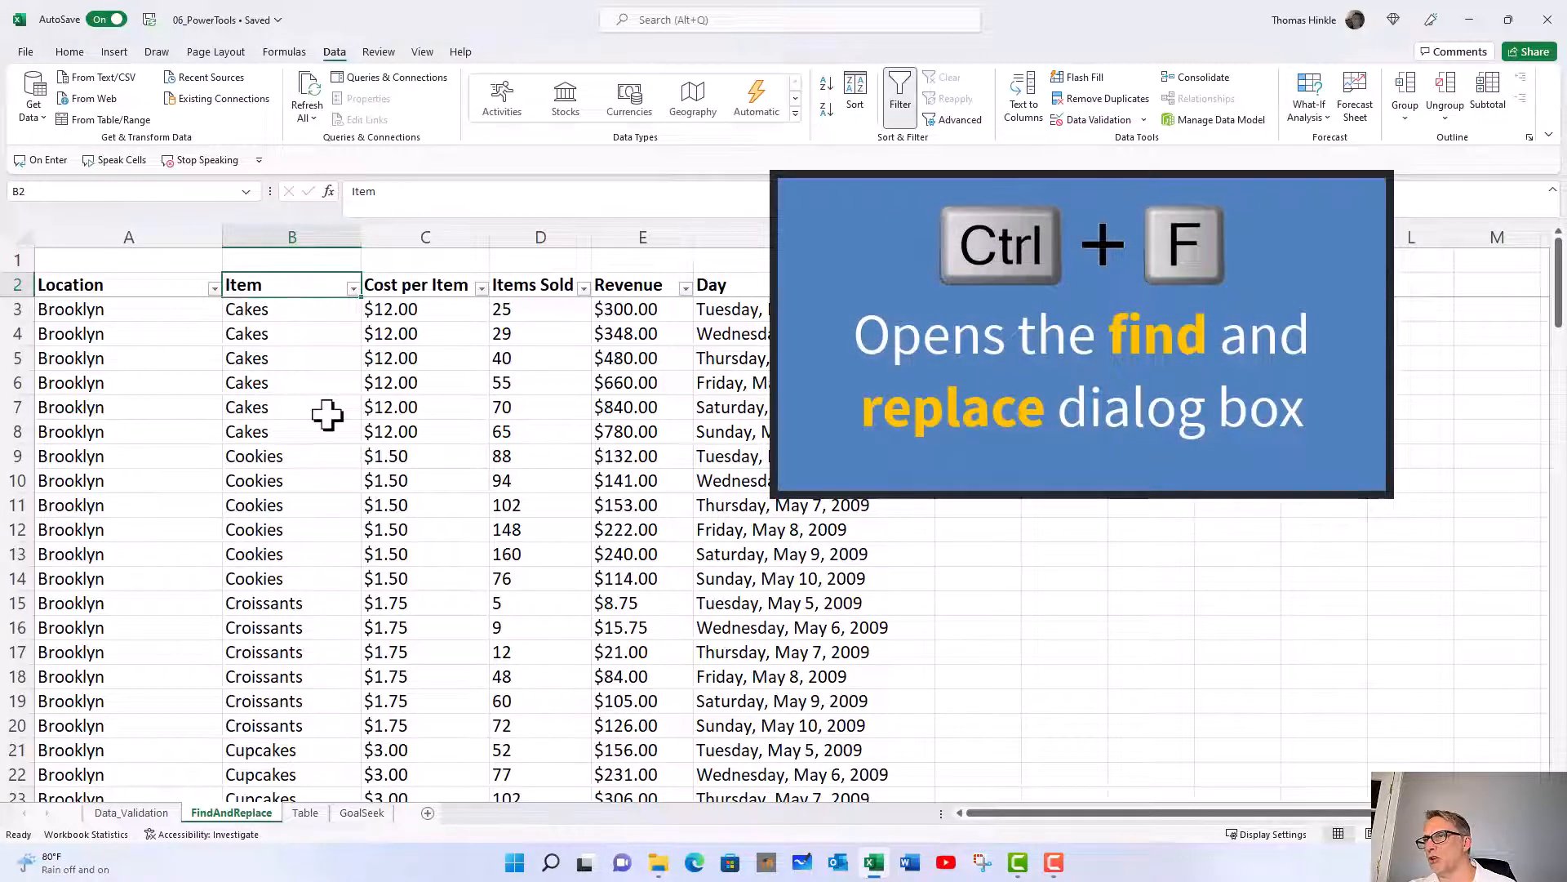
Search the sheet for the next occurrence of the misspelled location "Quens"
key("ctrl+f")
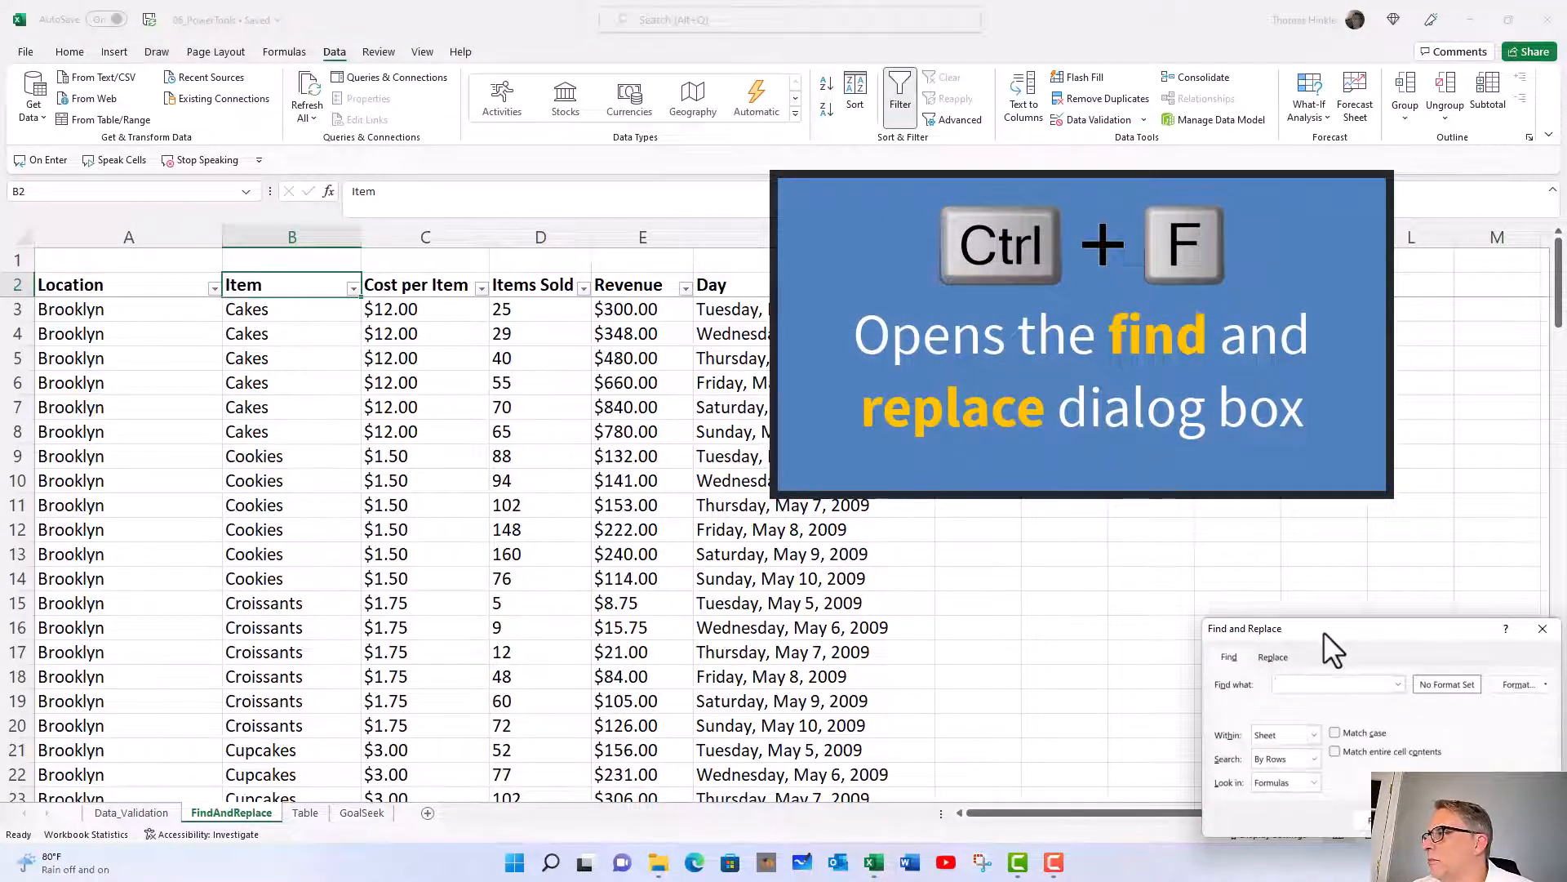
left_click_drag(1324, 630, 443, 409)
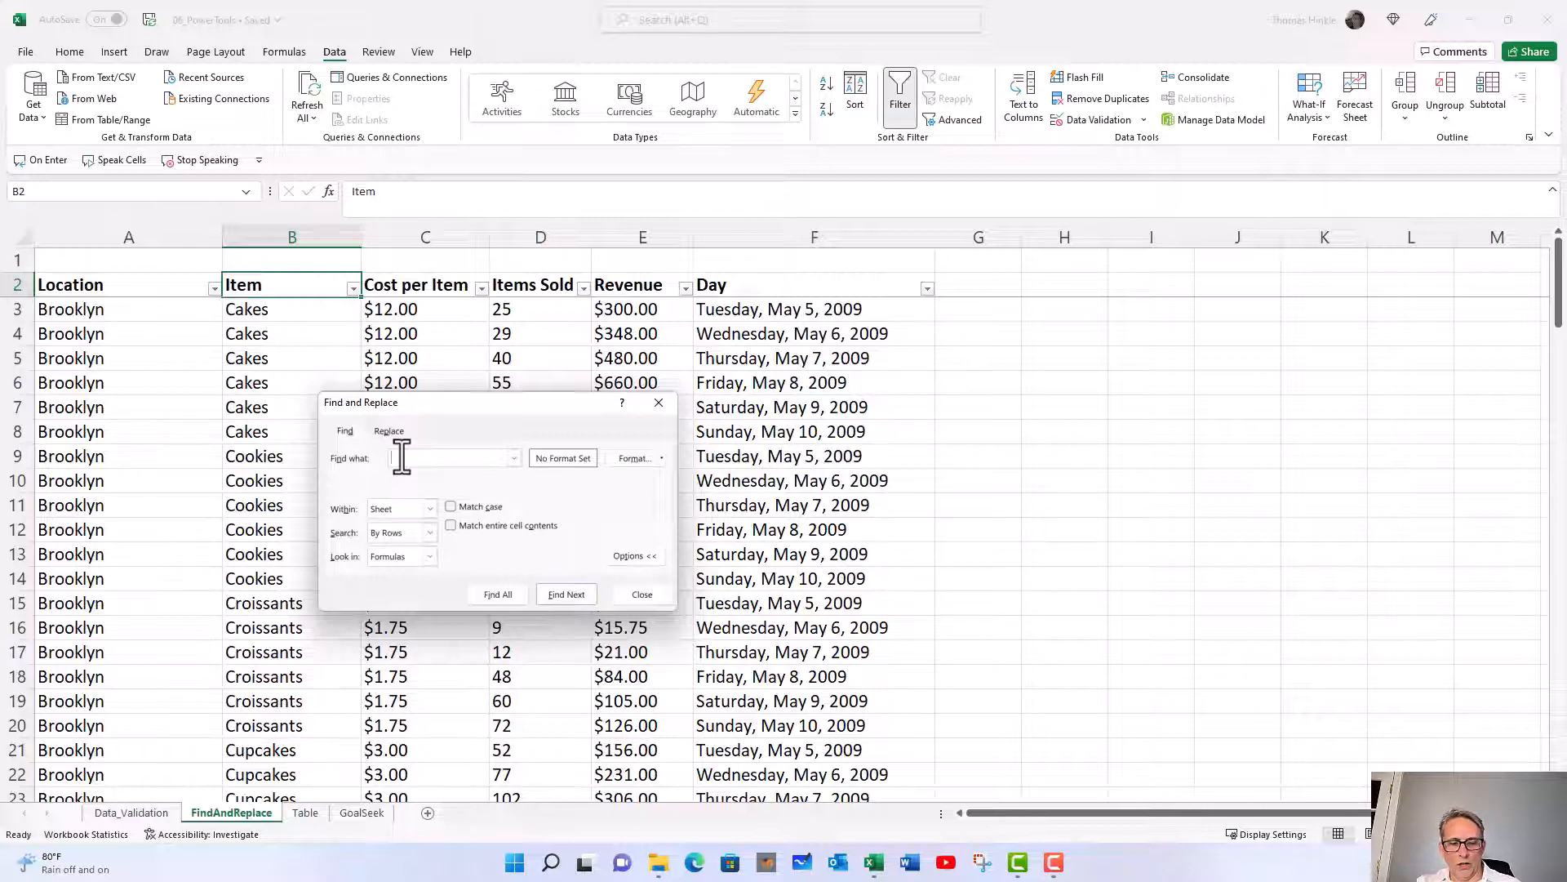
type("Queens")
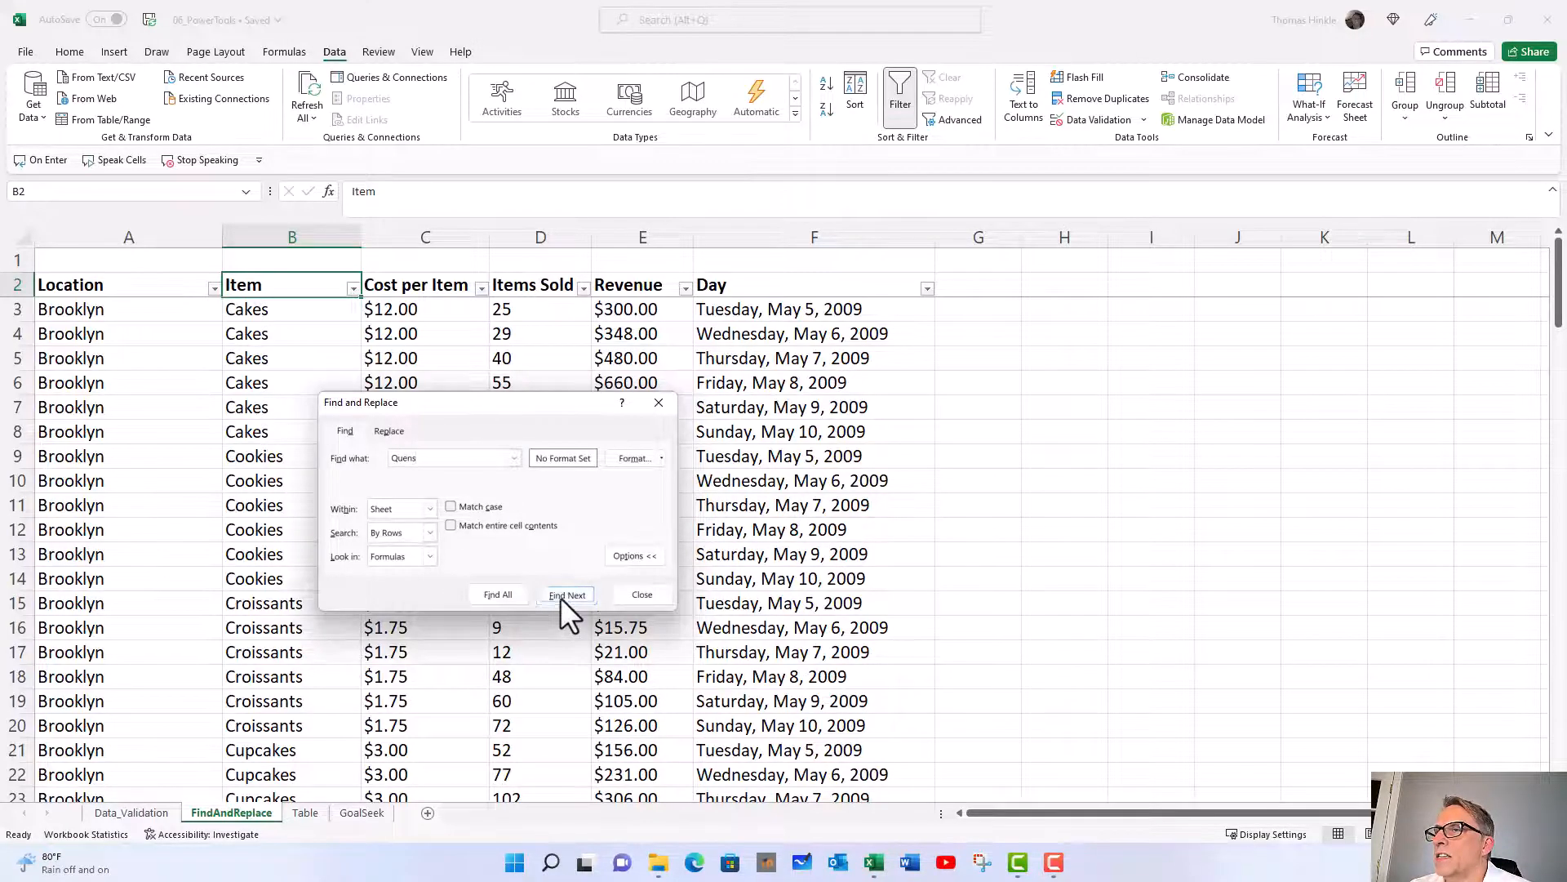
left_click(561, 596)
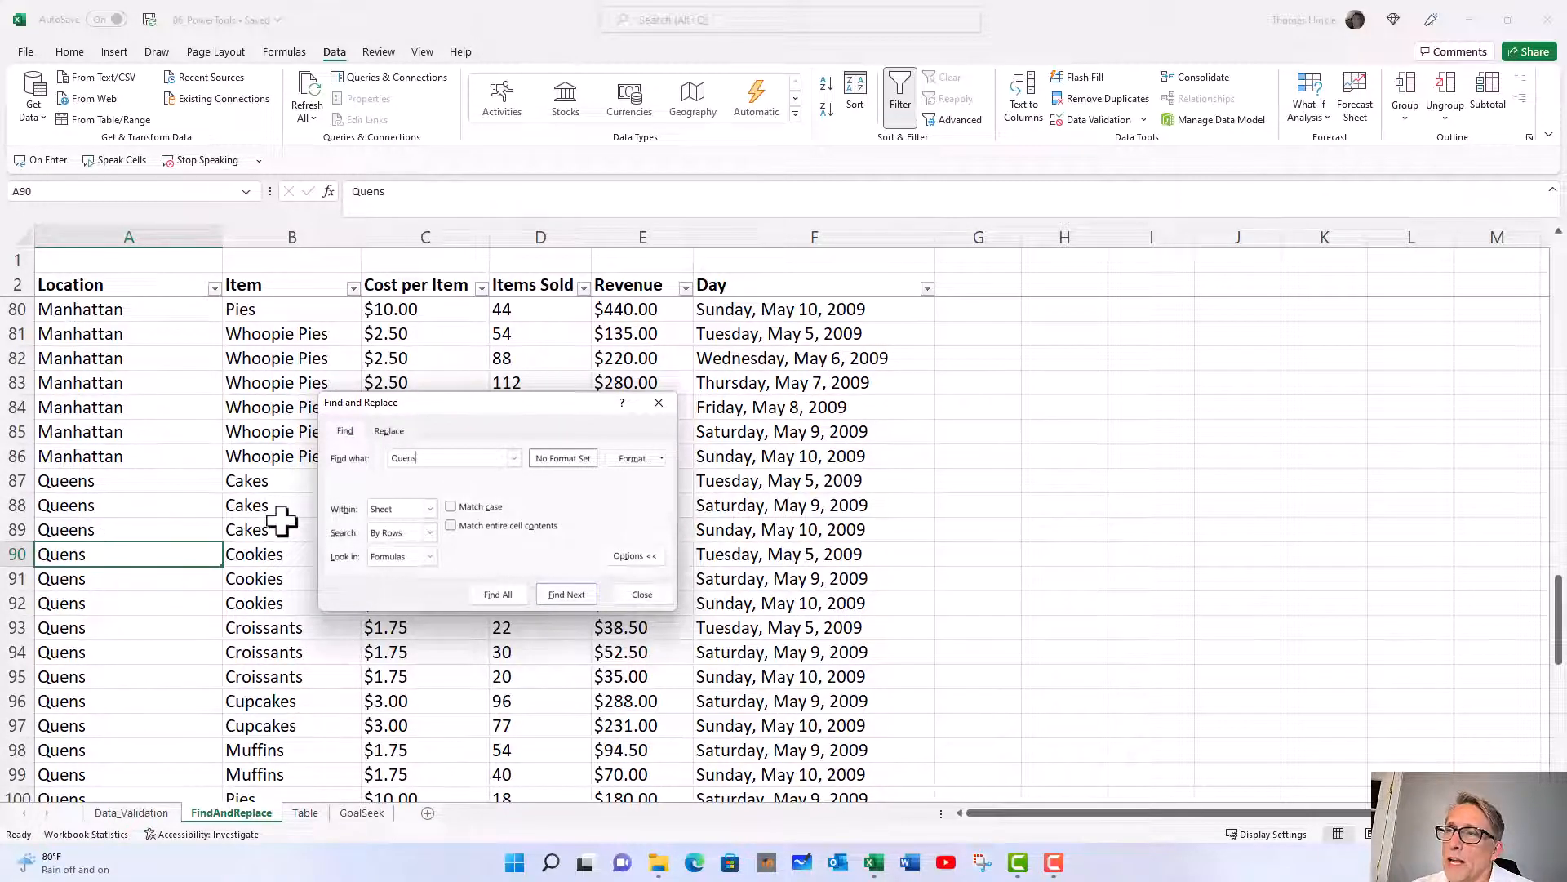
Replace "Quens" with "Queens" throughout the sheet, doing the first three occurrences individually and all the rest at once
left_click(389, 431)
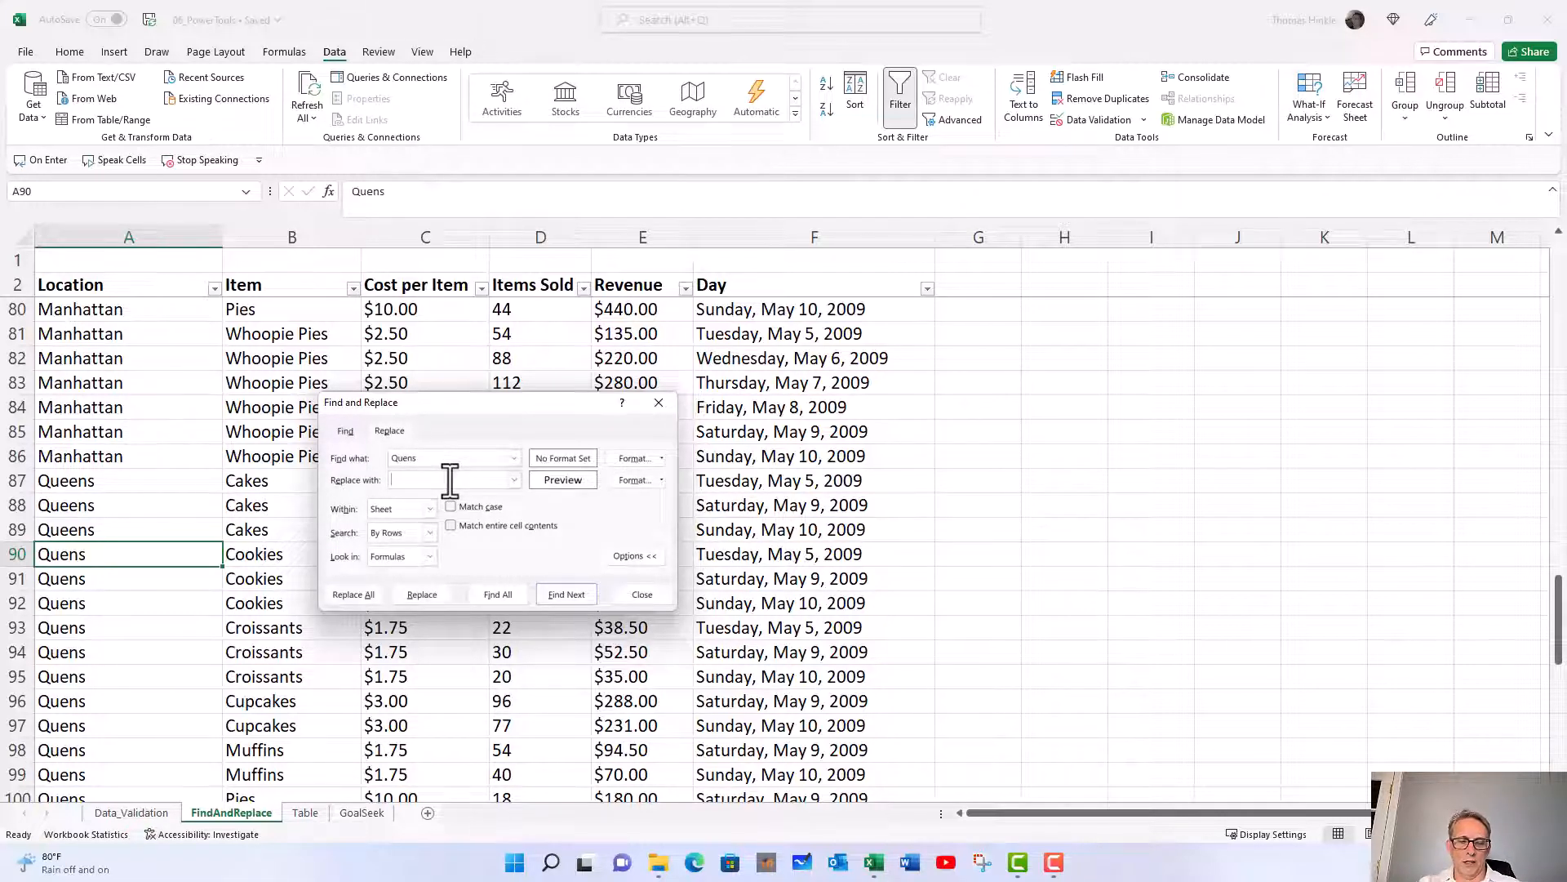
type("Queens")
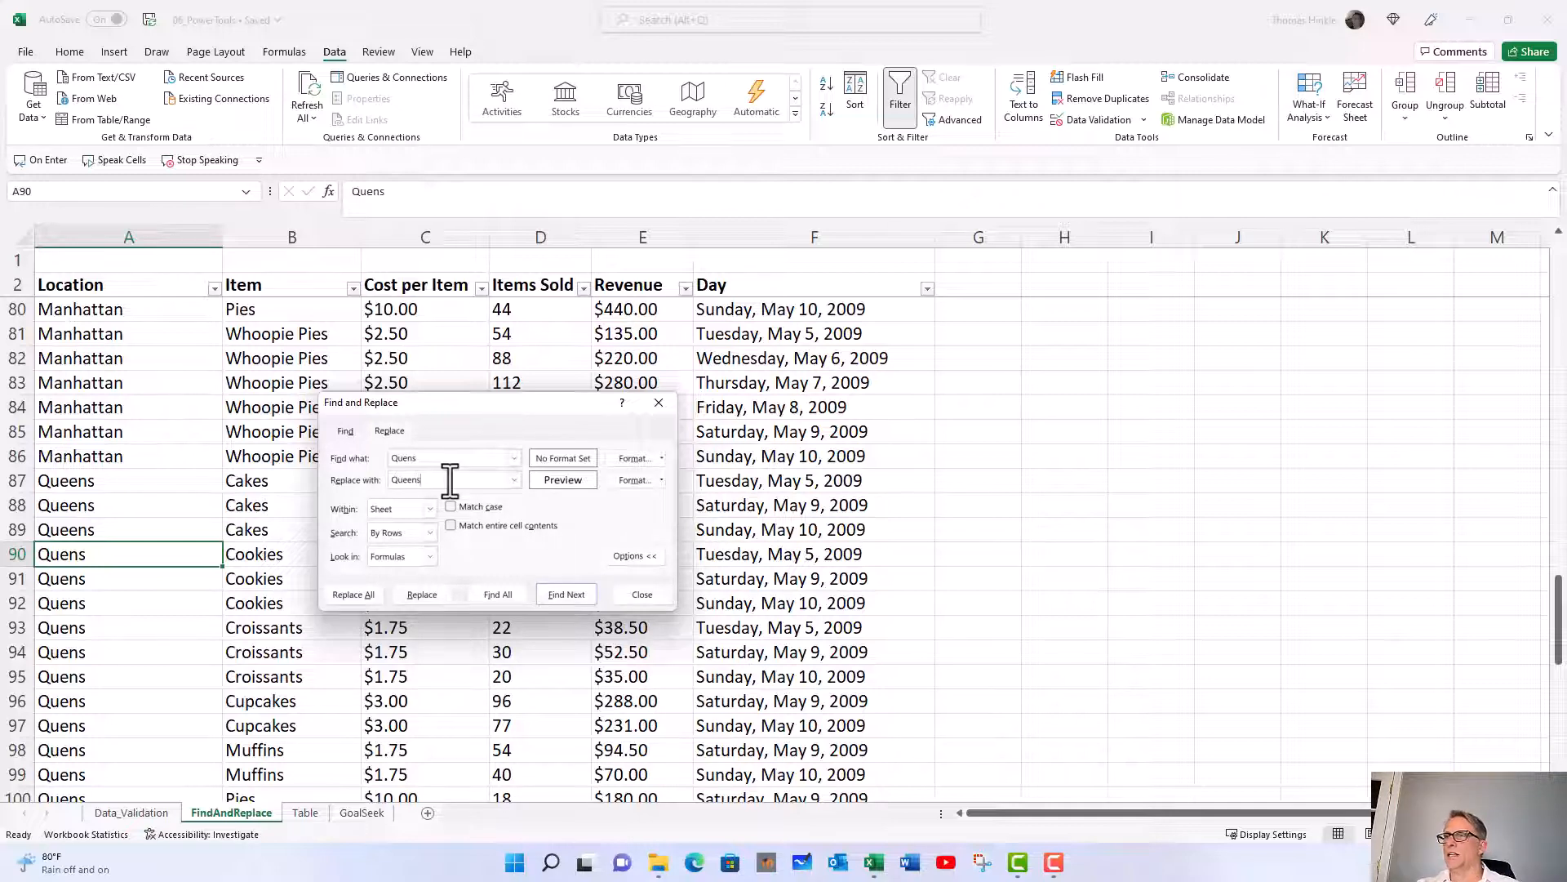
left_click(426, 594)
left_click(426, 594)
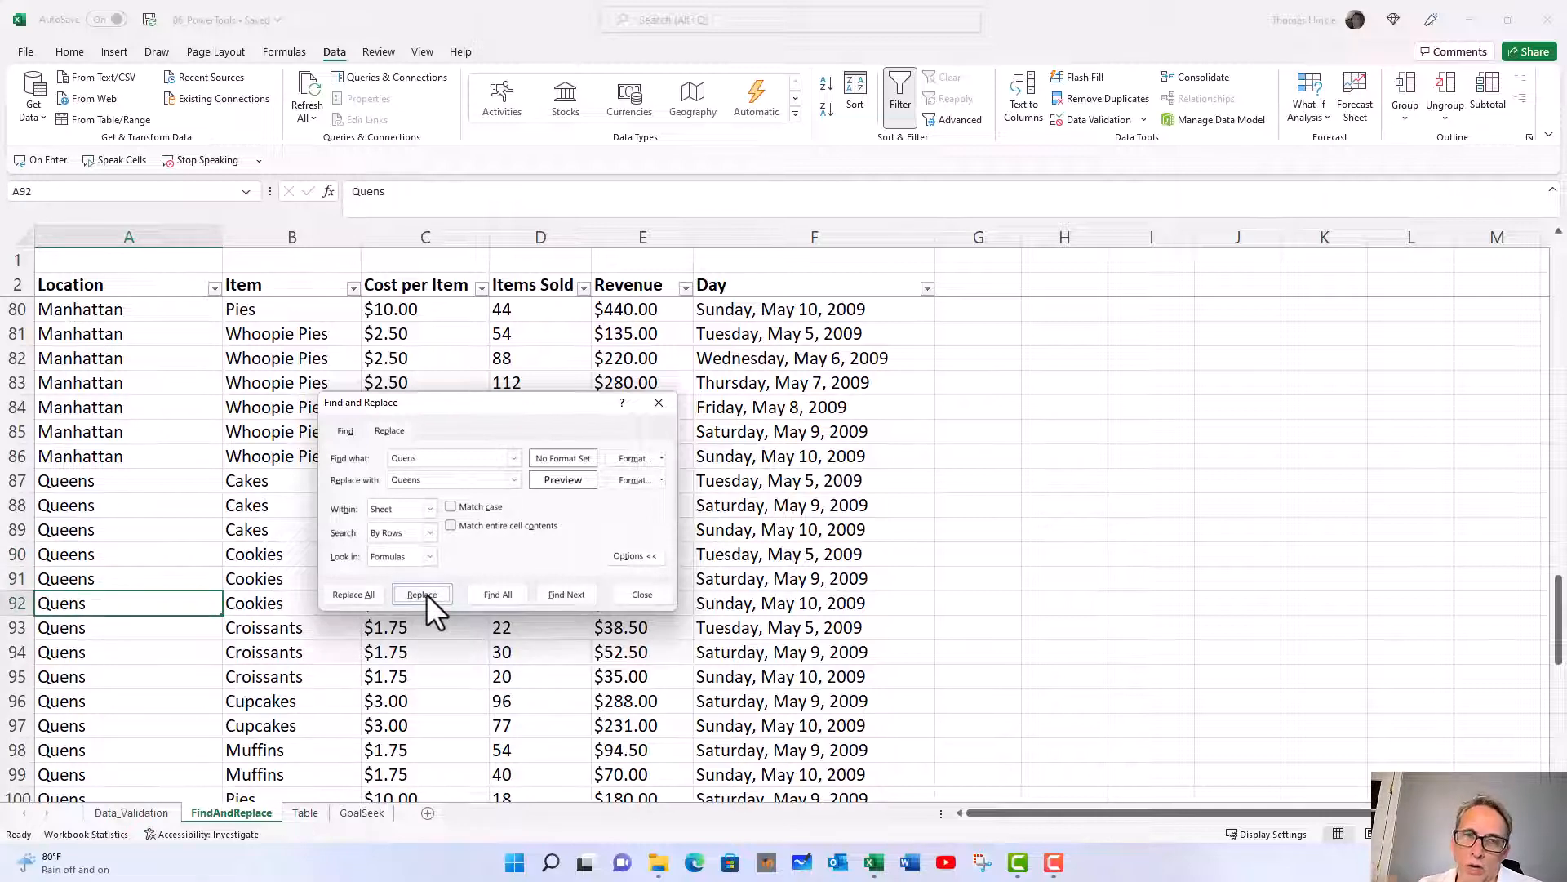
left_click(426, 595)
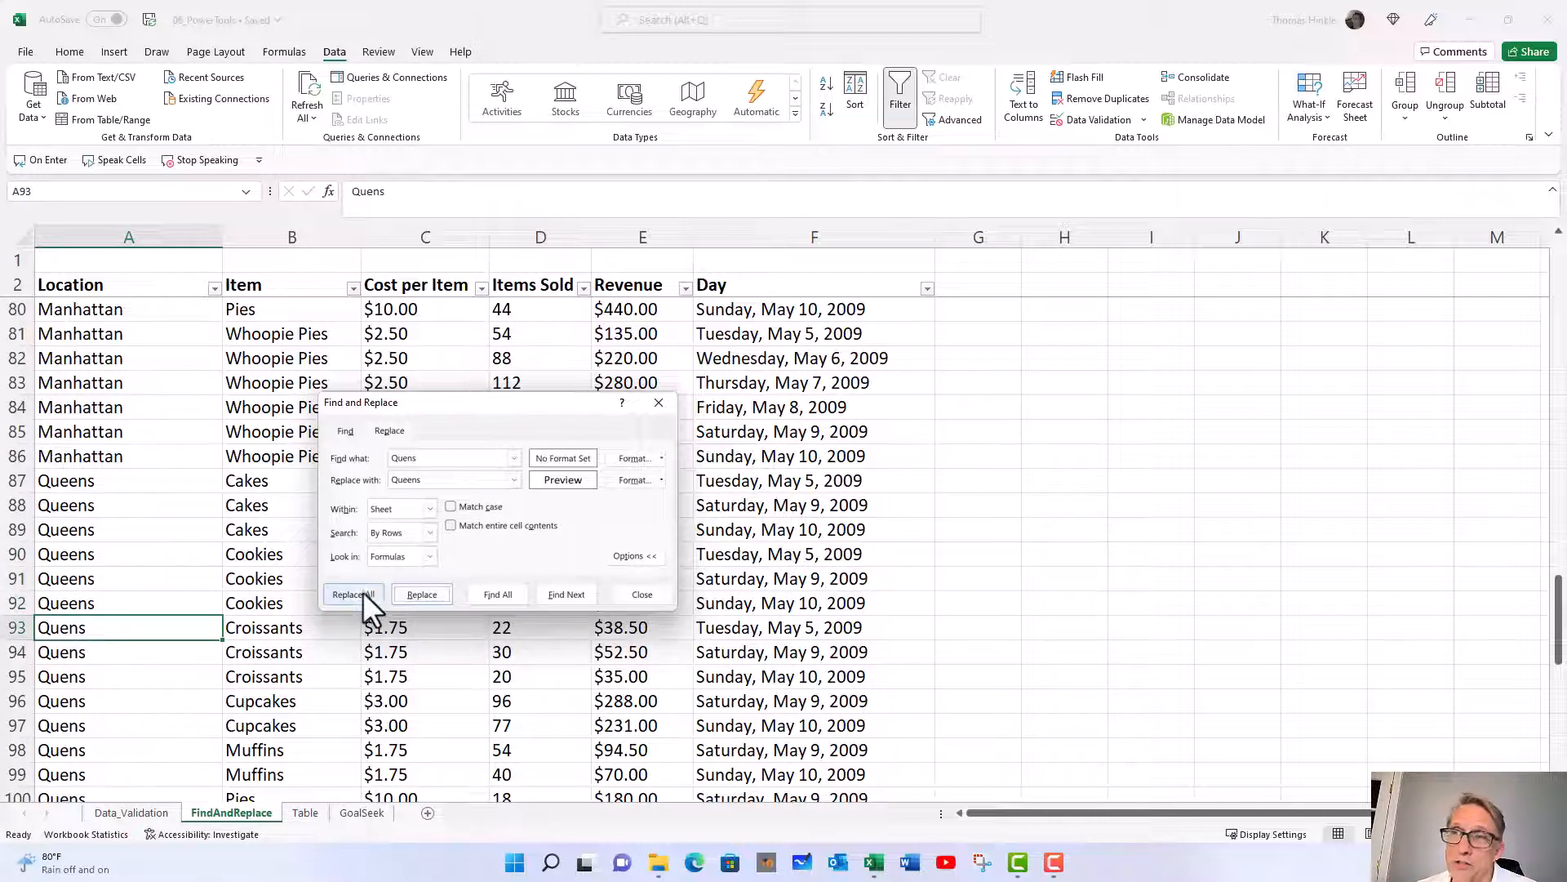
left_click(363, 593)
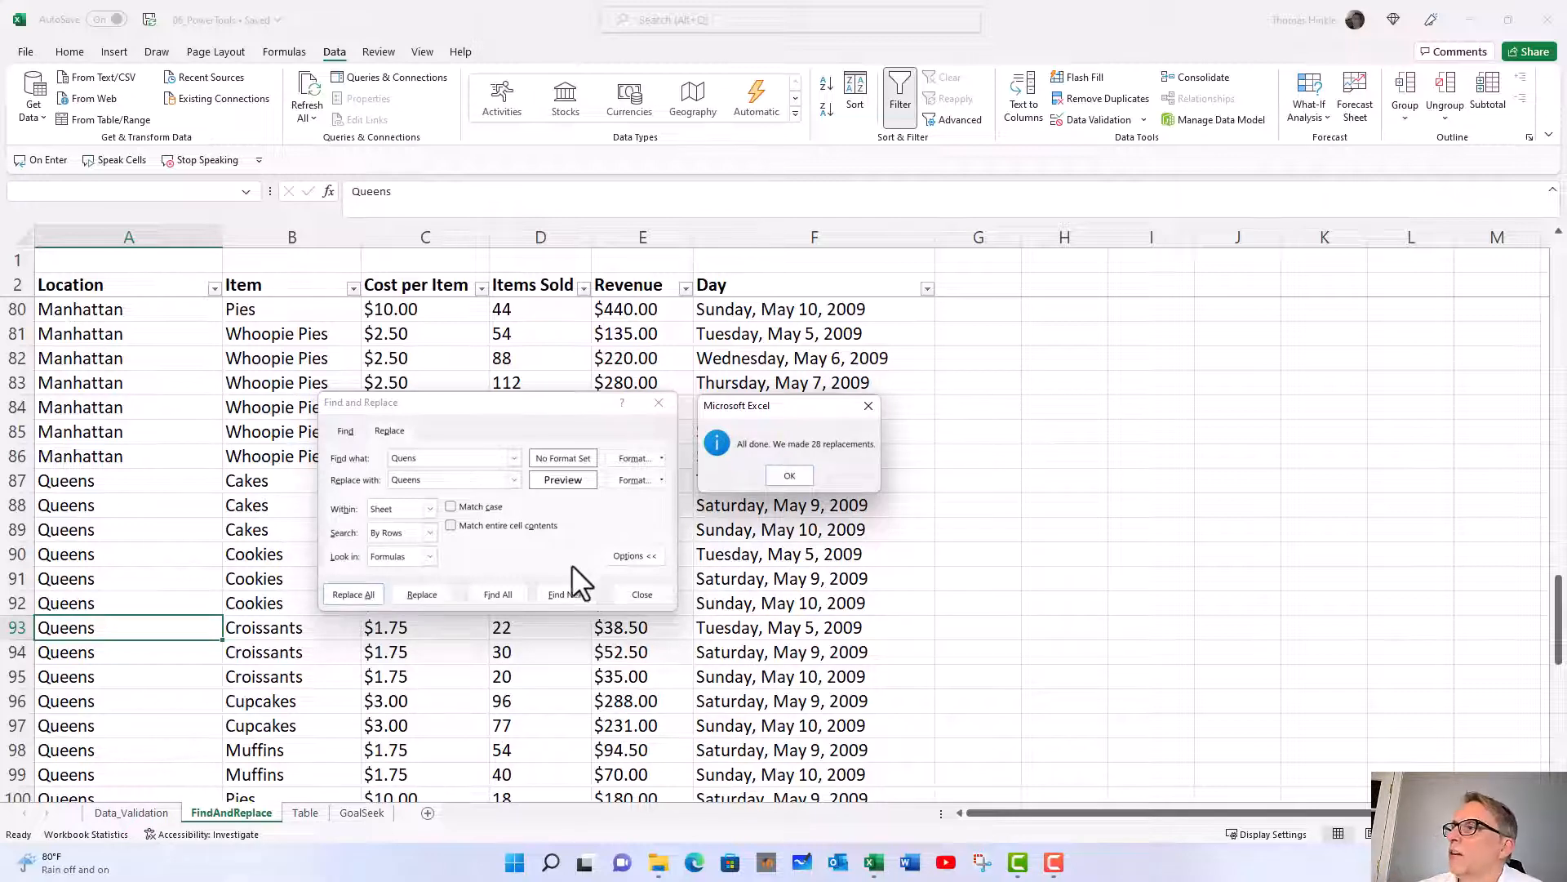
left_click(789, 475)
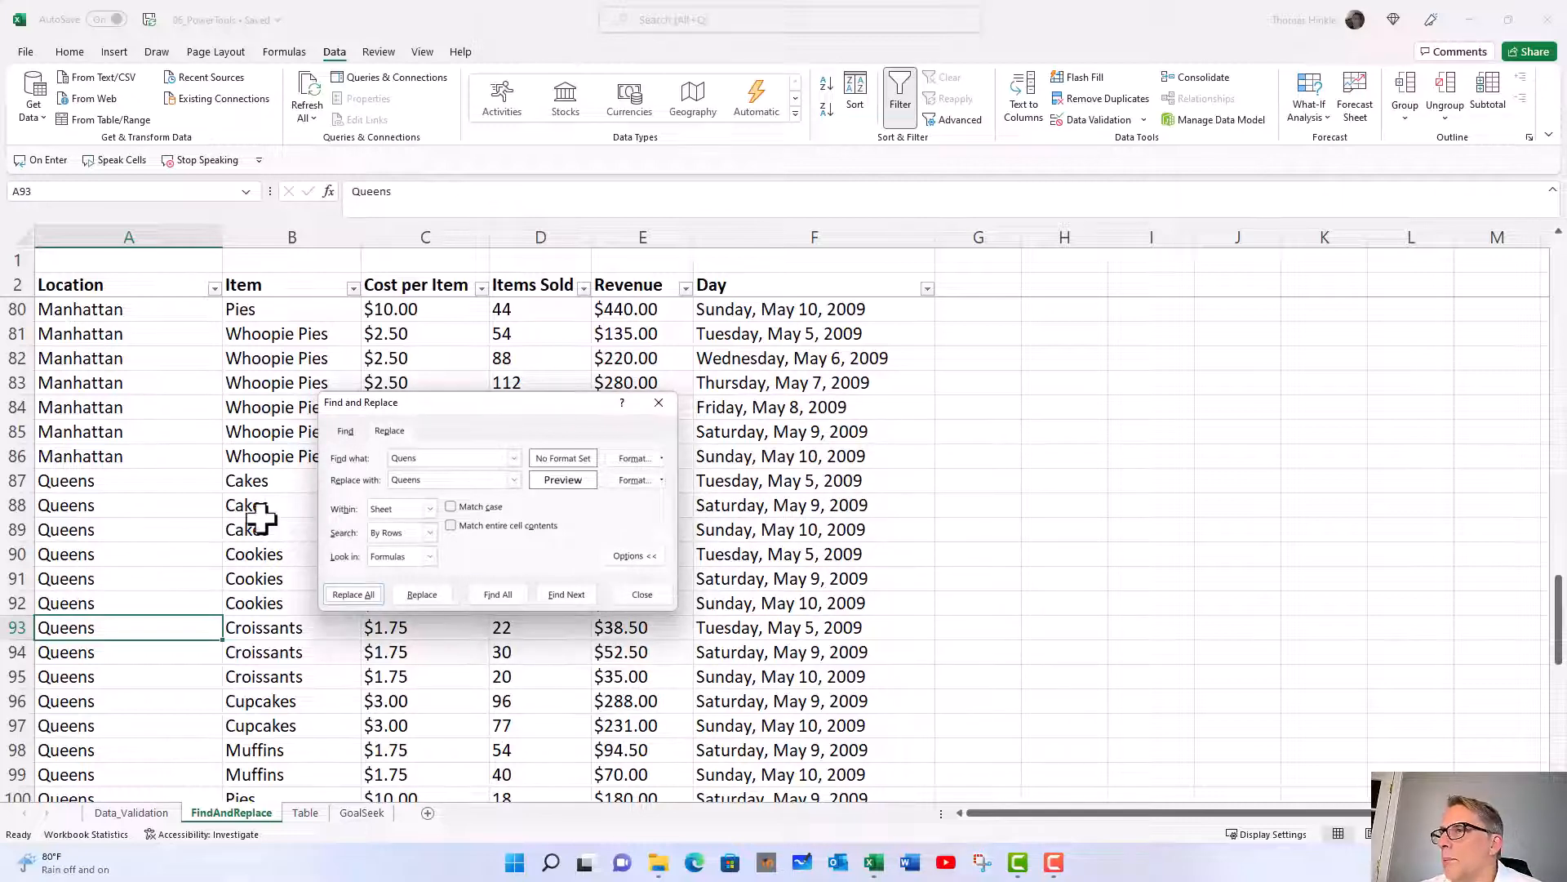
Search the sheet for the next "COOKIES" without matching case
left_click(265, 430)
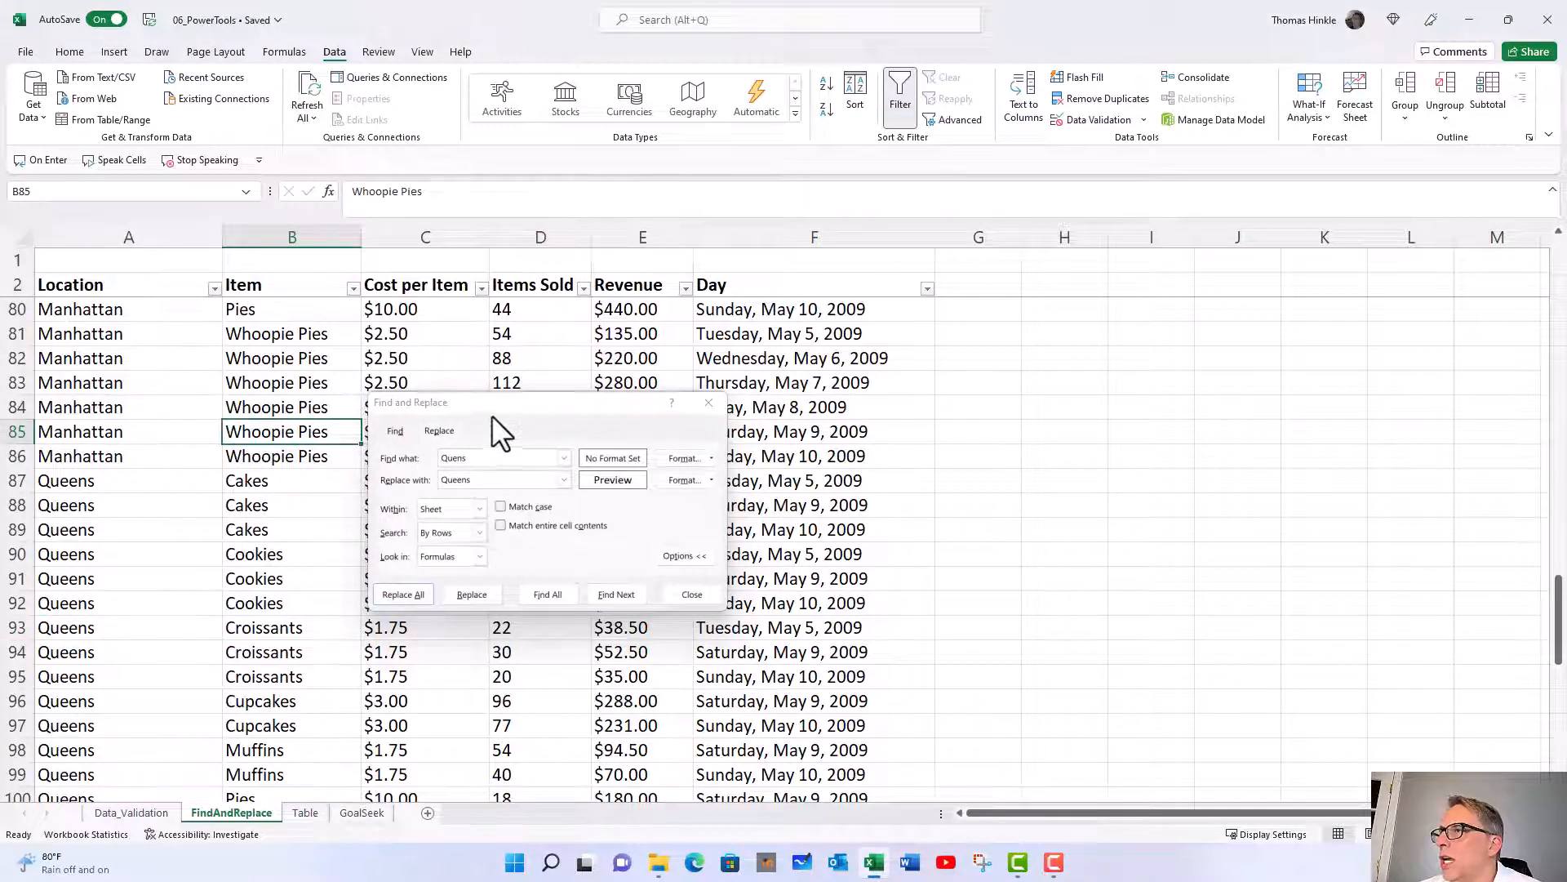
left_click_drag(493, 403, 553, 372)
left_click(464, 399)
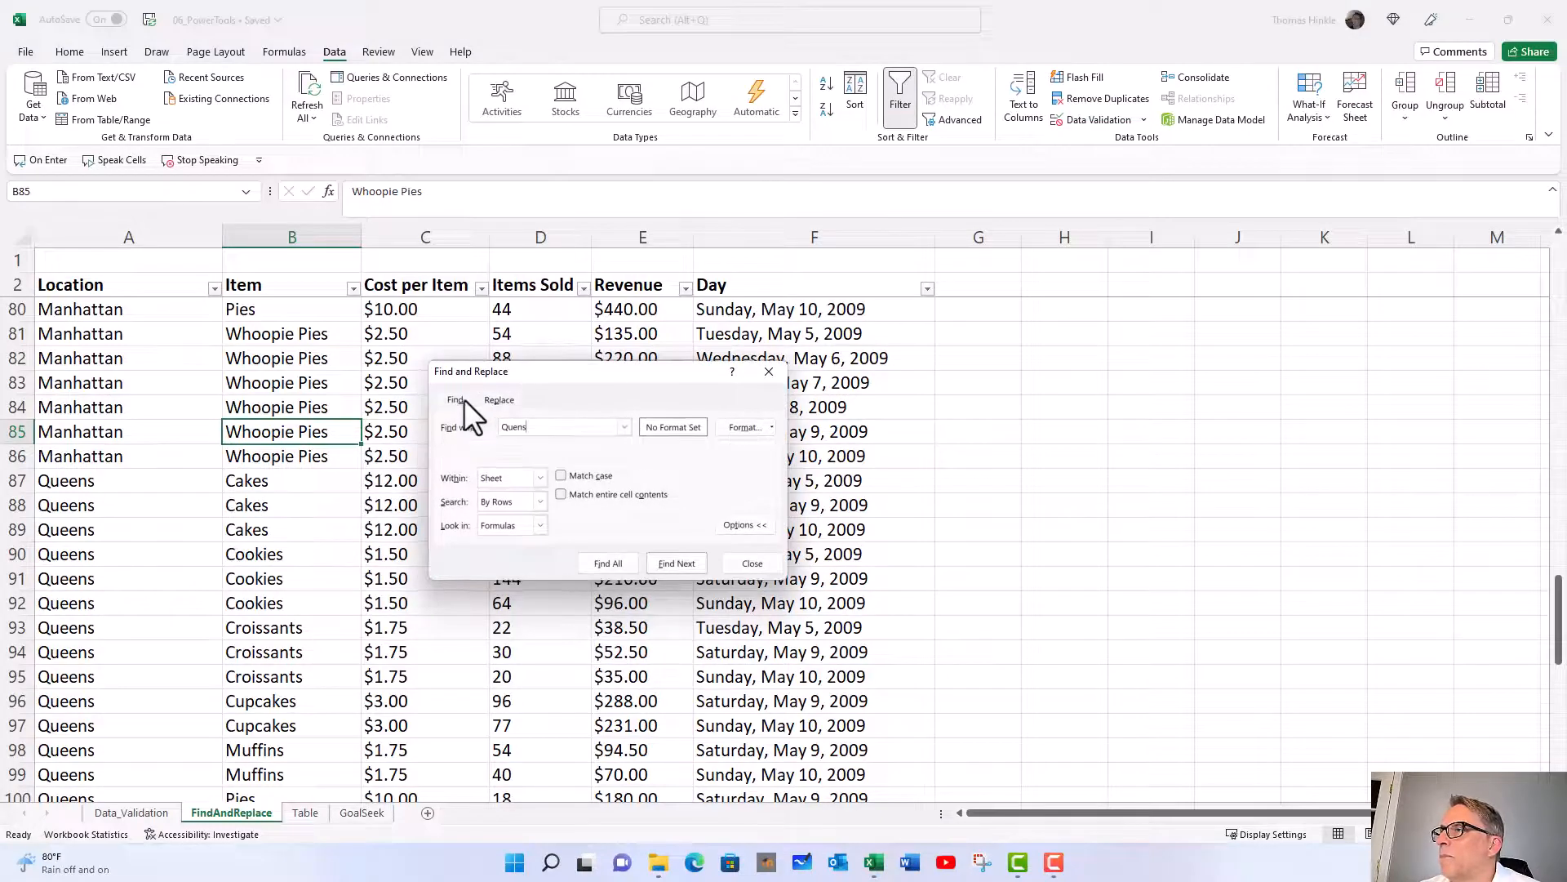
left_click_drag(541, 431, 481, 429)
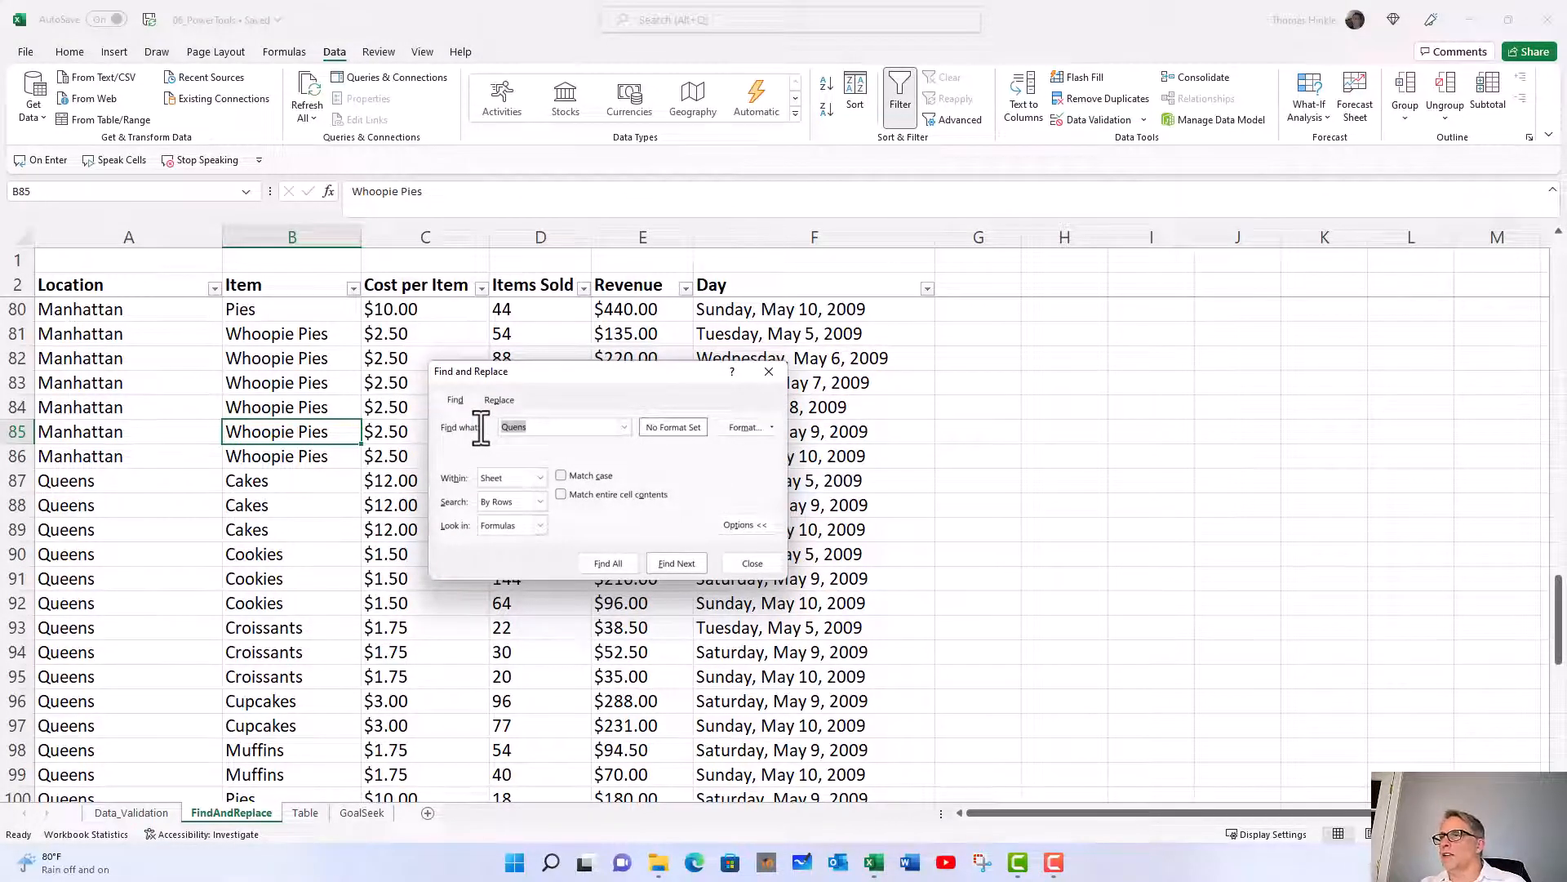
type("COOKIES")
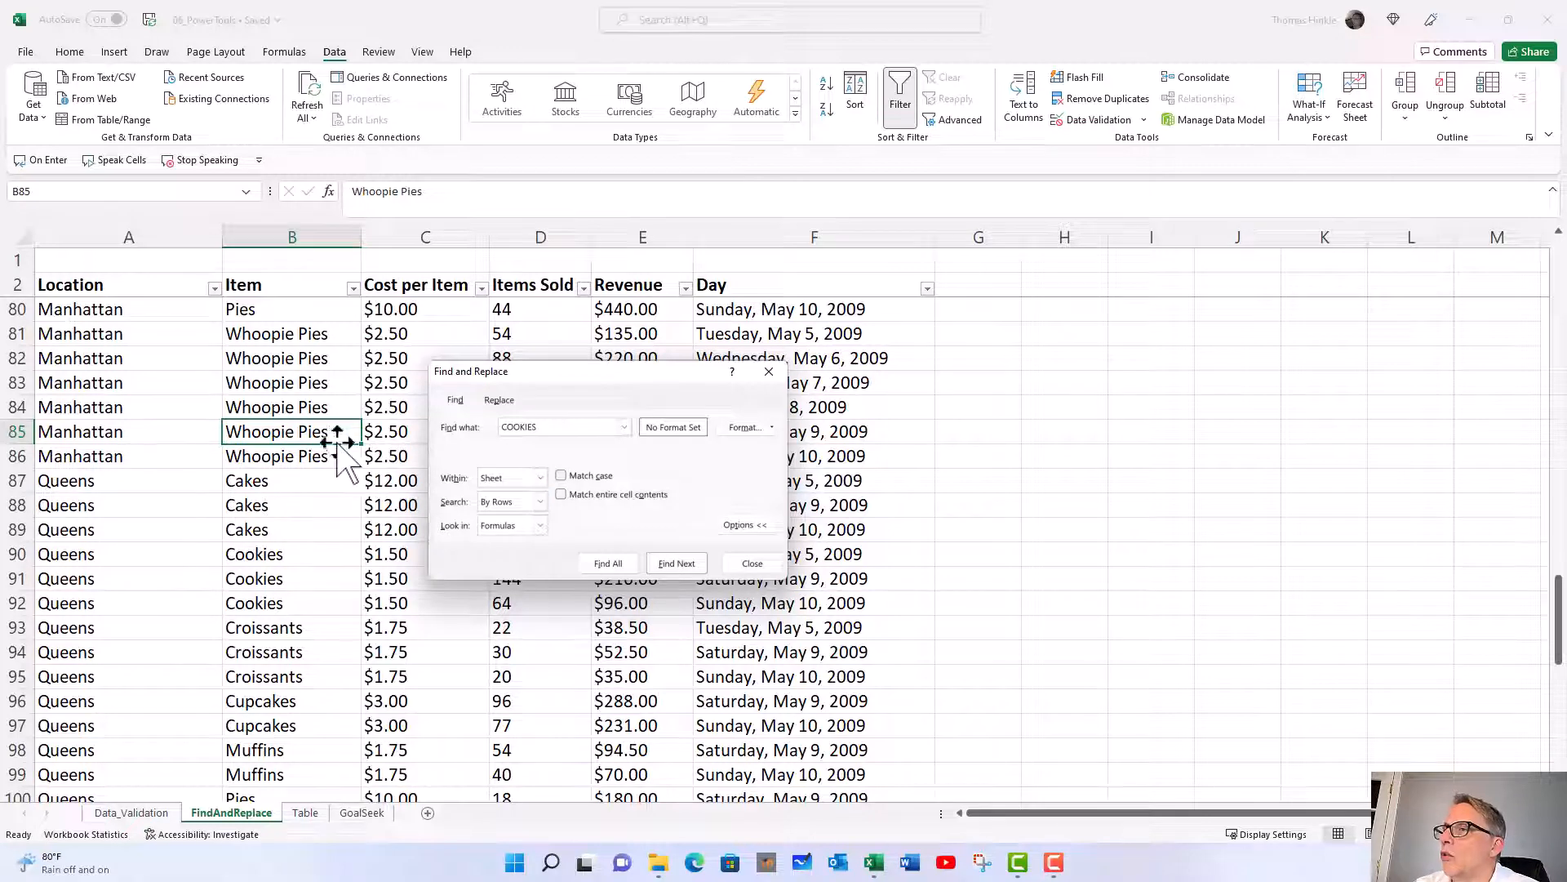
left_click(677, 563)
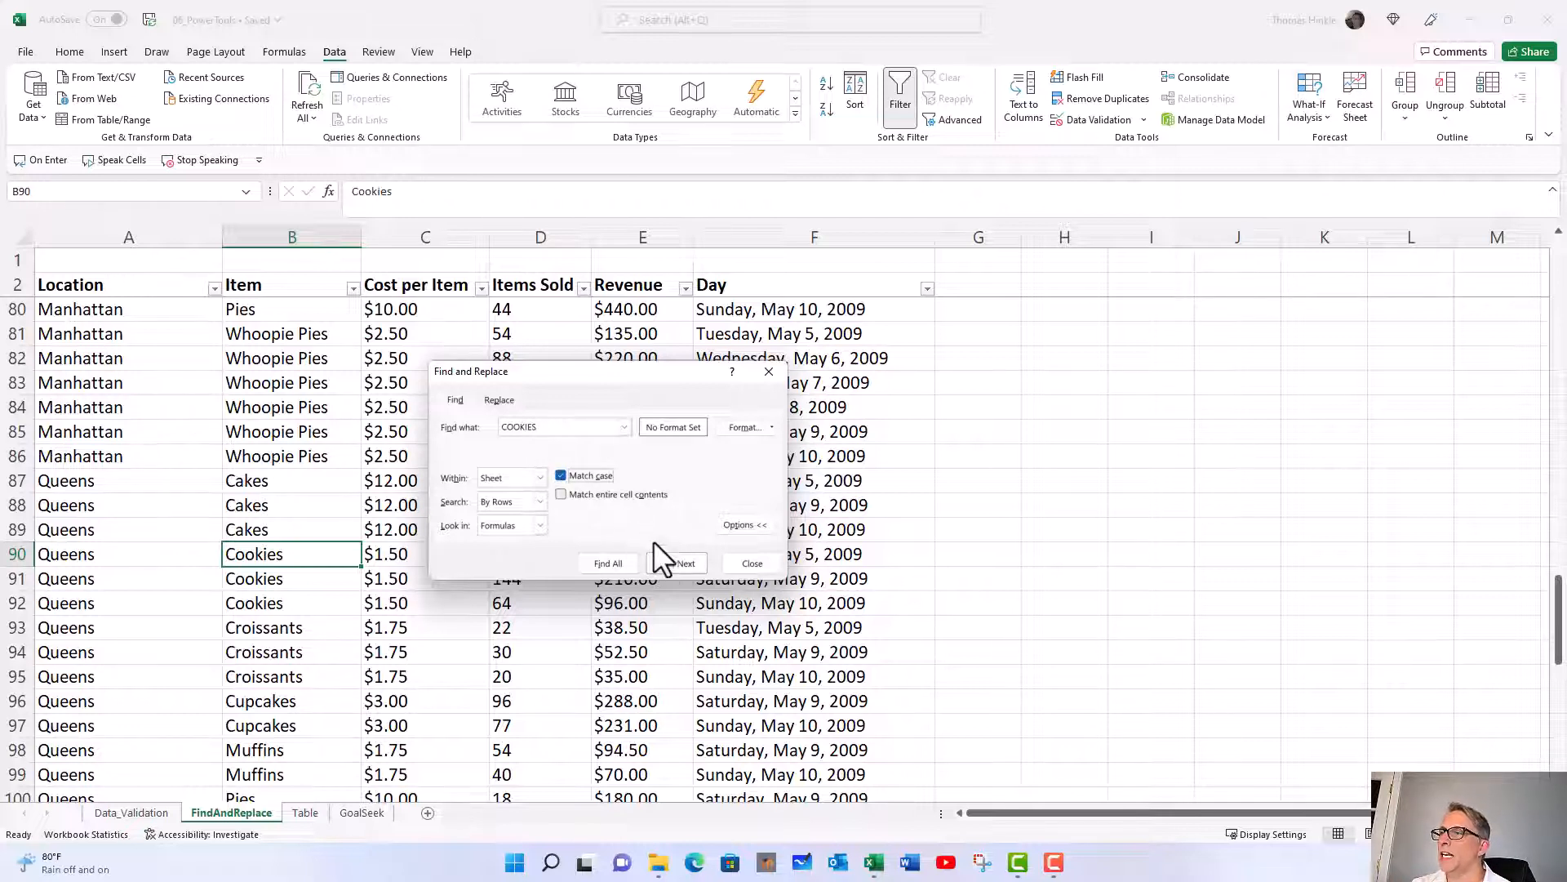
Search for "COOKIES" again with case matching enabled, and turn case matching back off
left_click(671, 562)
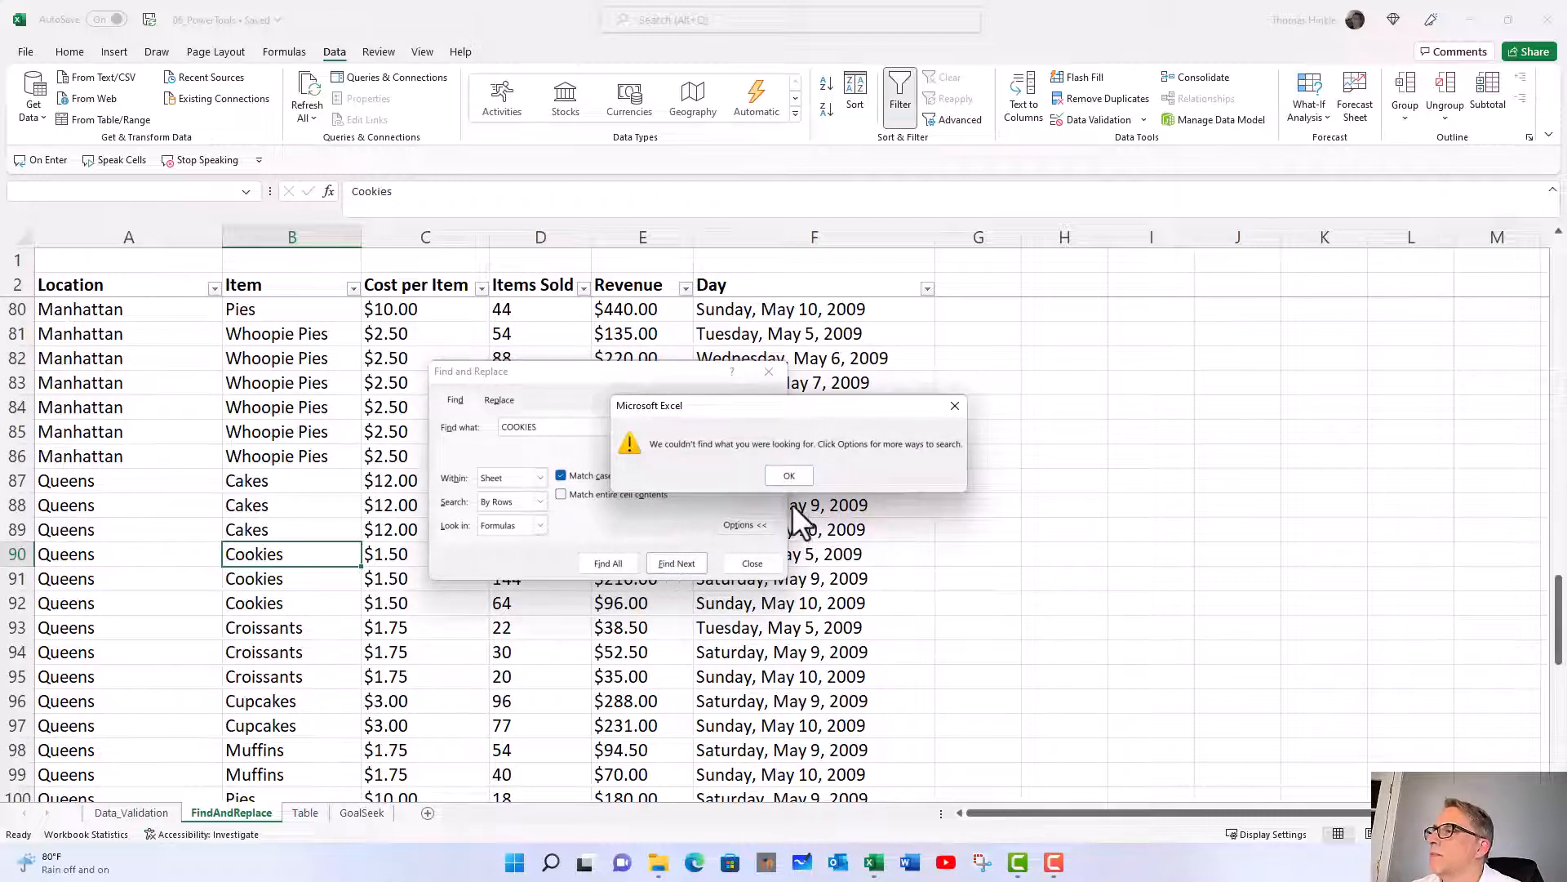
left_click(777, 478)
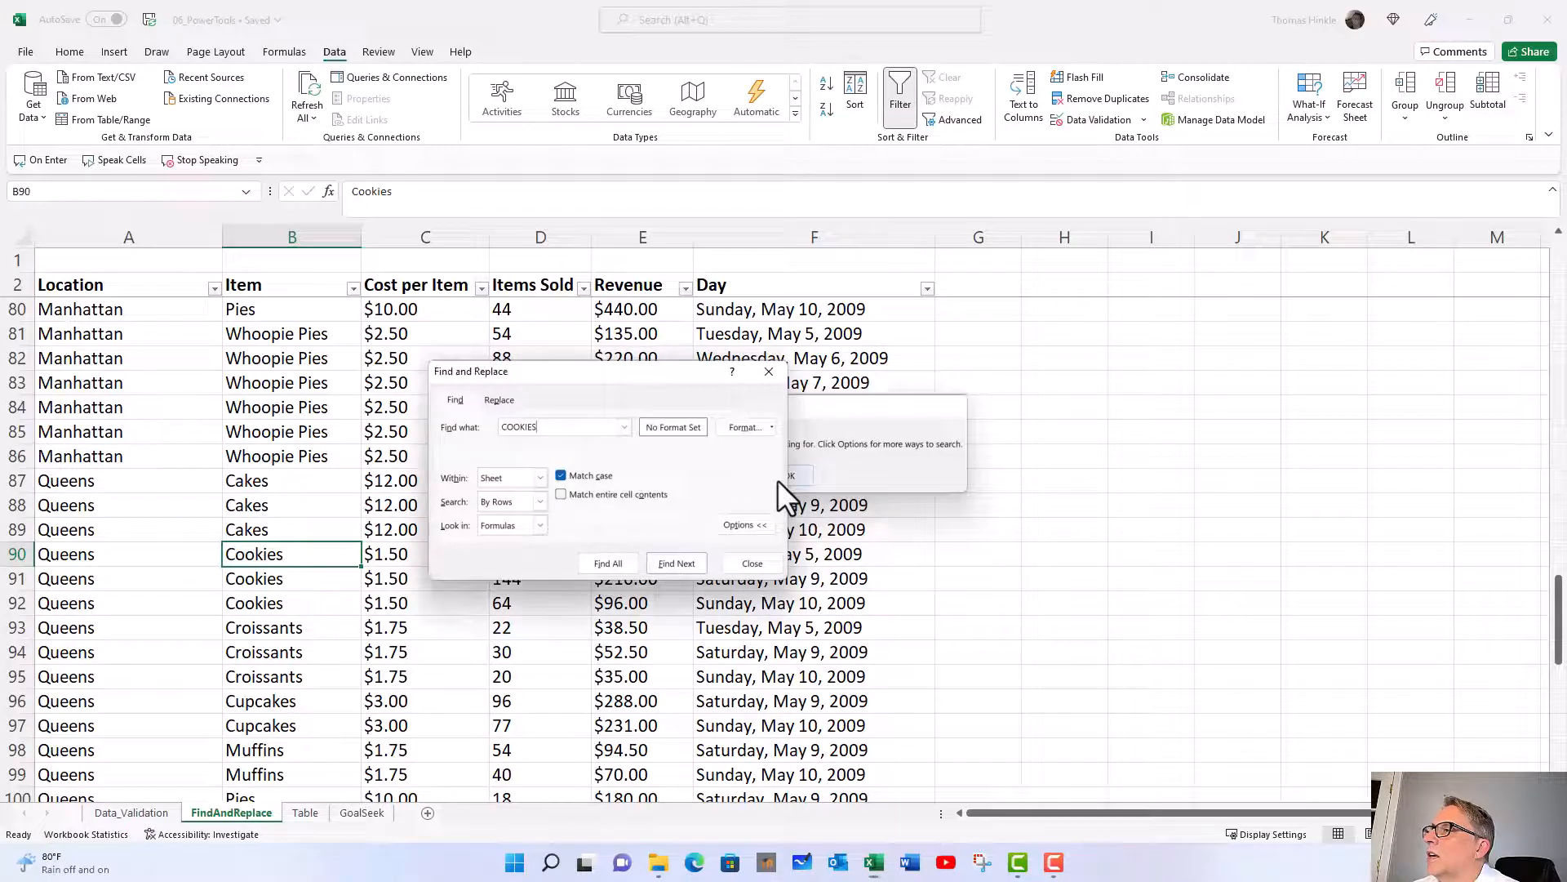
left_click(560, 475)
Search the sheet for the next cell containing the partial text "Whoopie"
left_click_drag(543, 426, 482, 421)
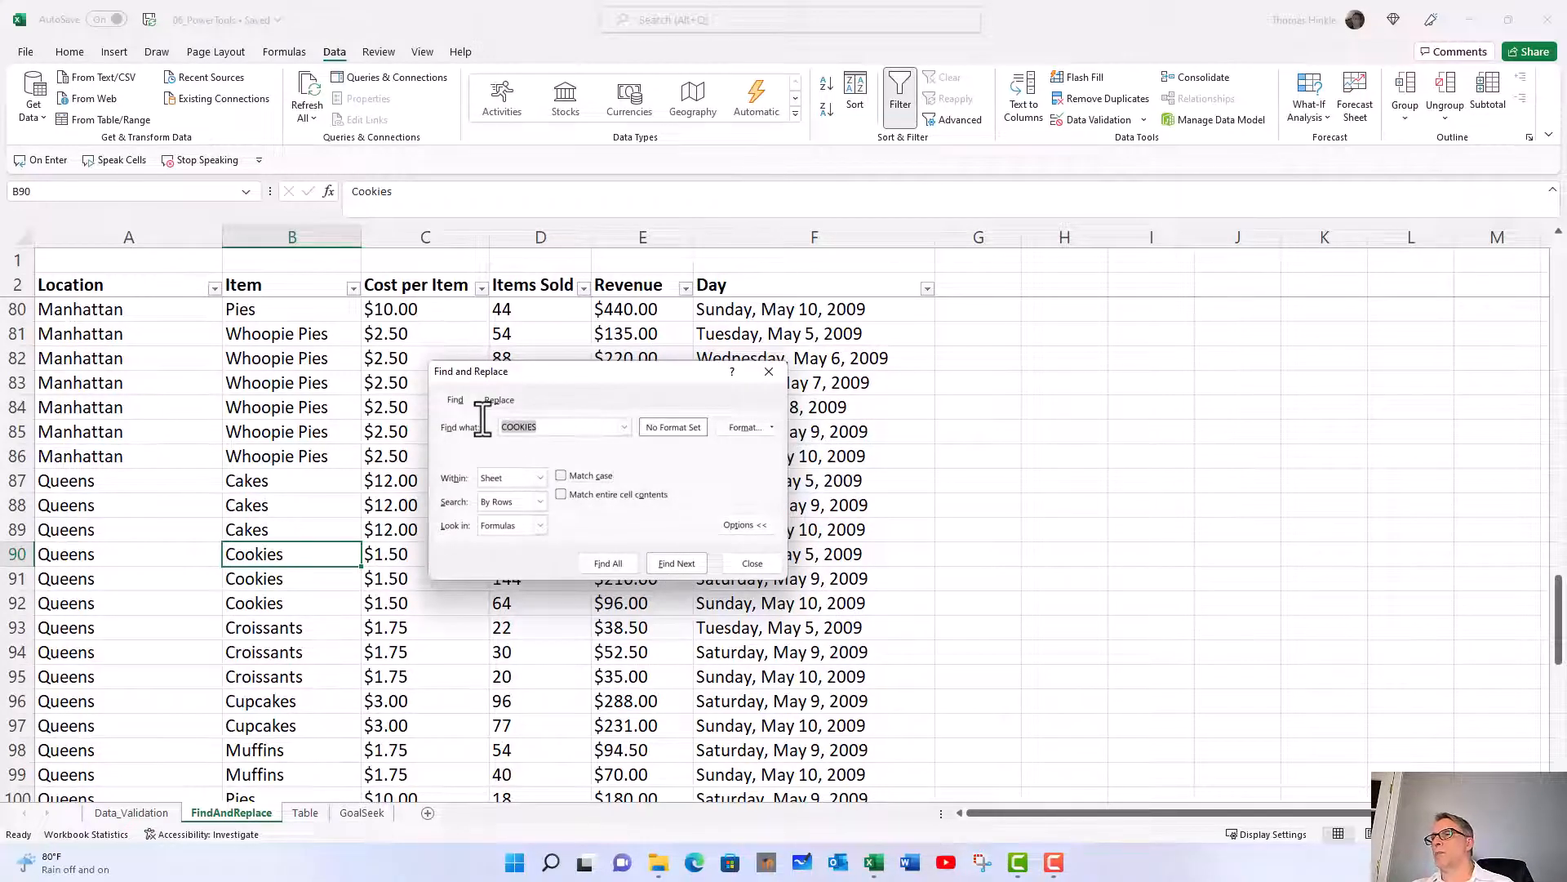
type("Whoopie")
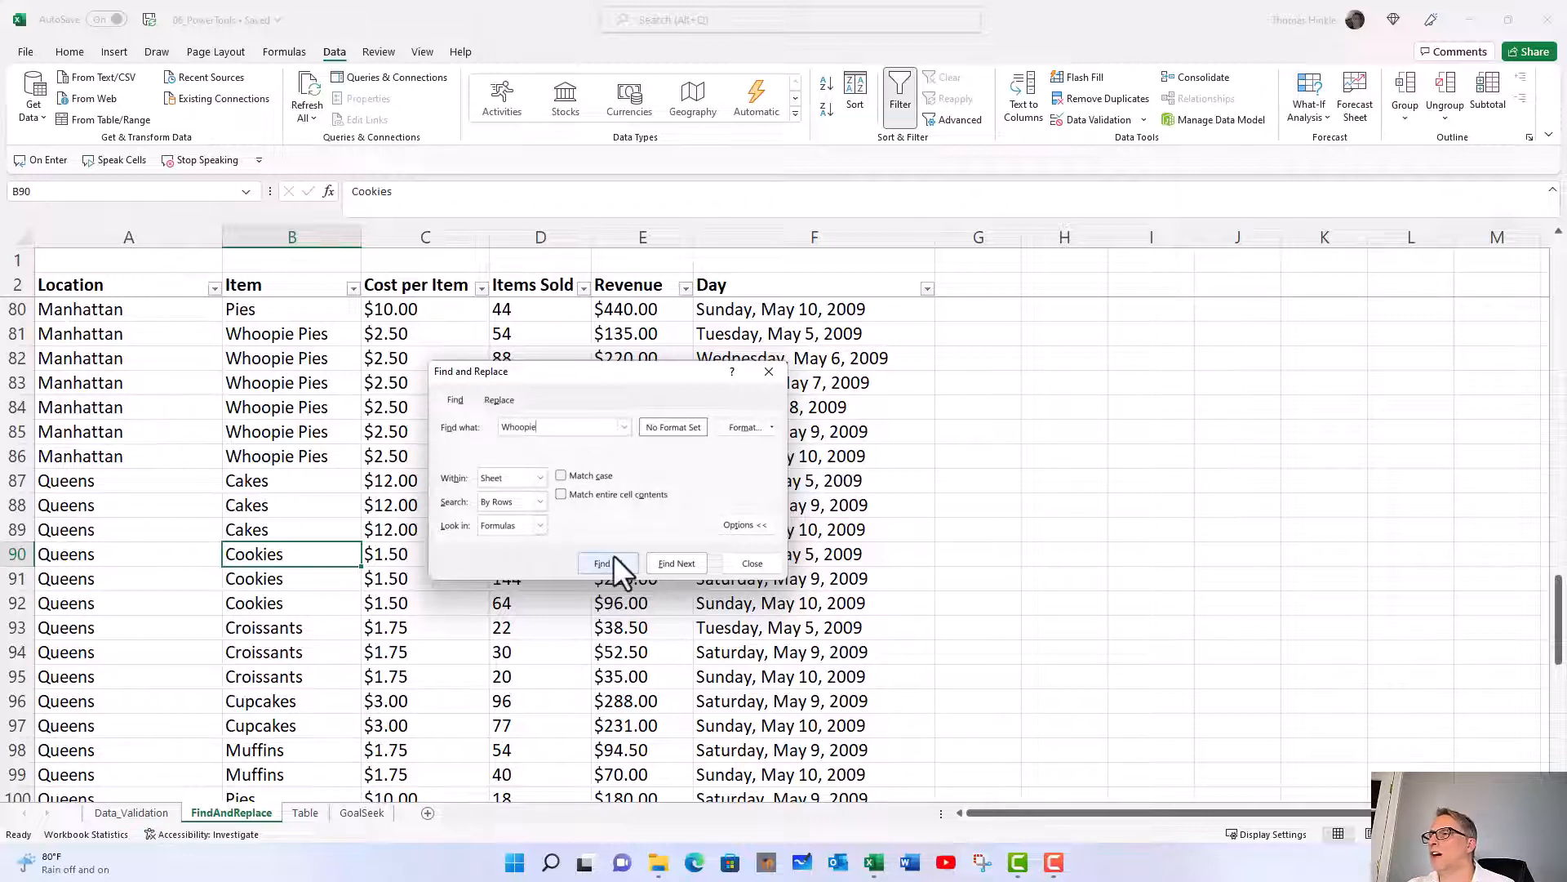
left_click(658, 565)
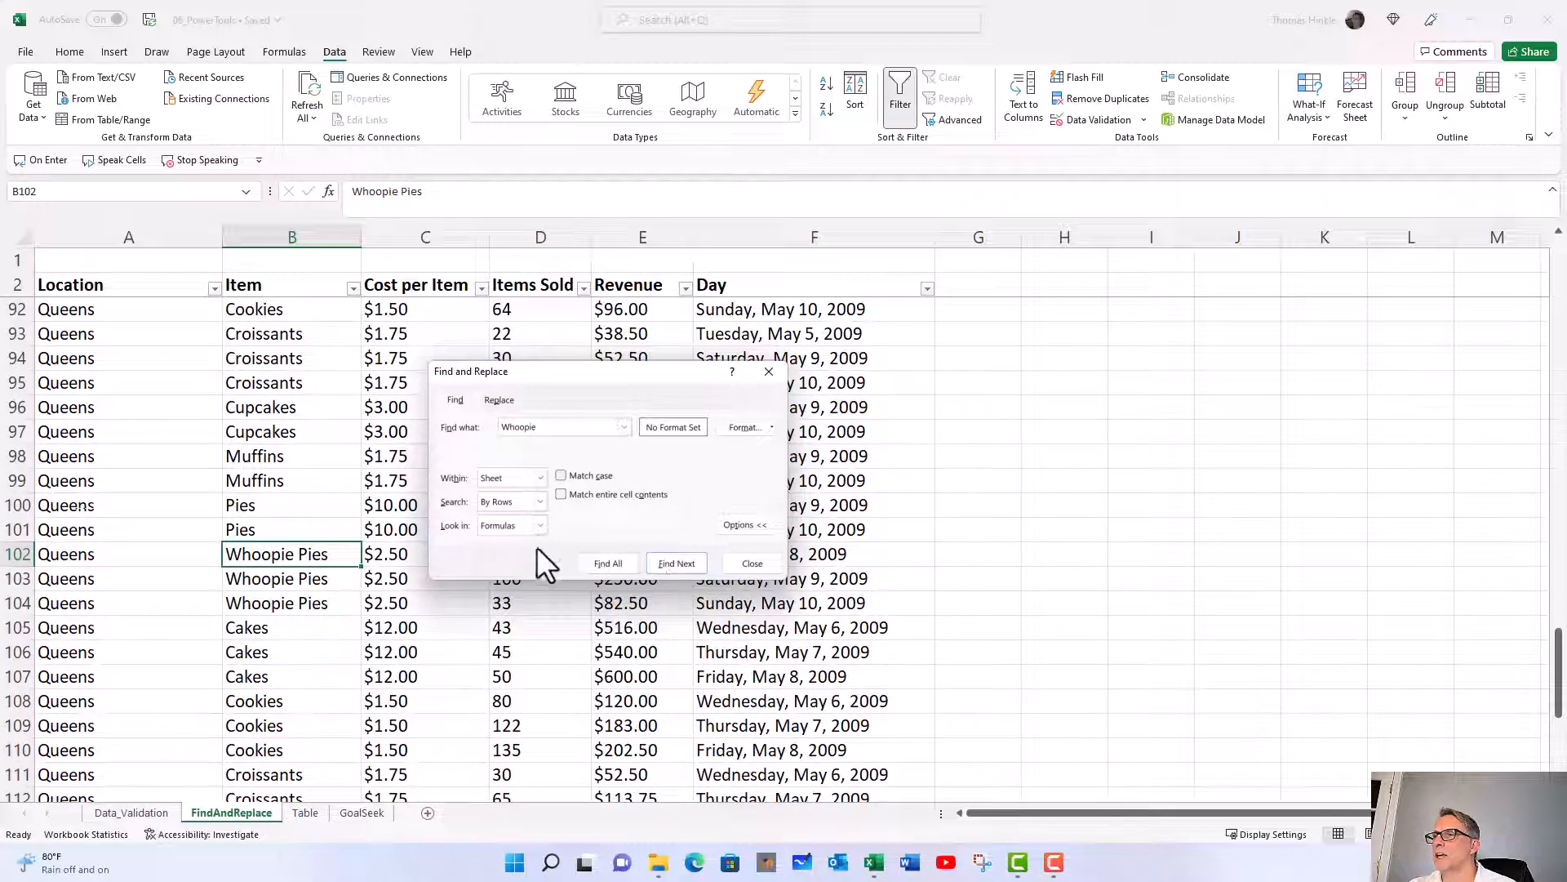
Search for "Whoopie" with matching of entire cell contents enabled, and turn that option back off
left_click(560, 495)
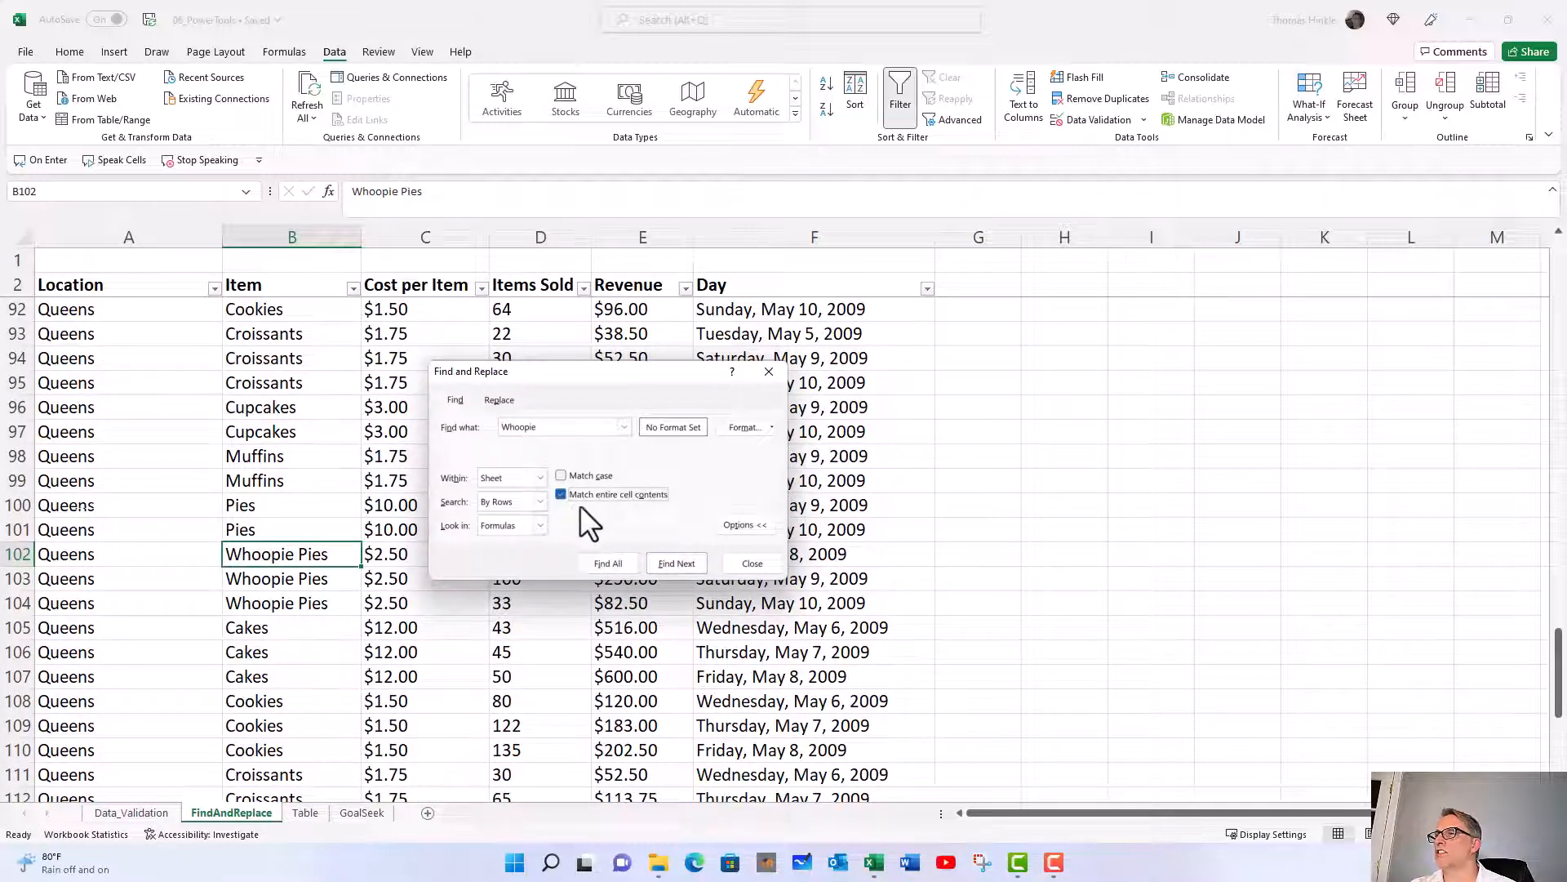
left_click(664, 562)
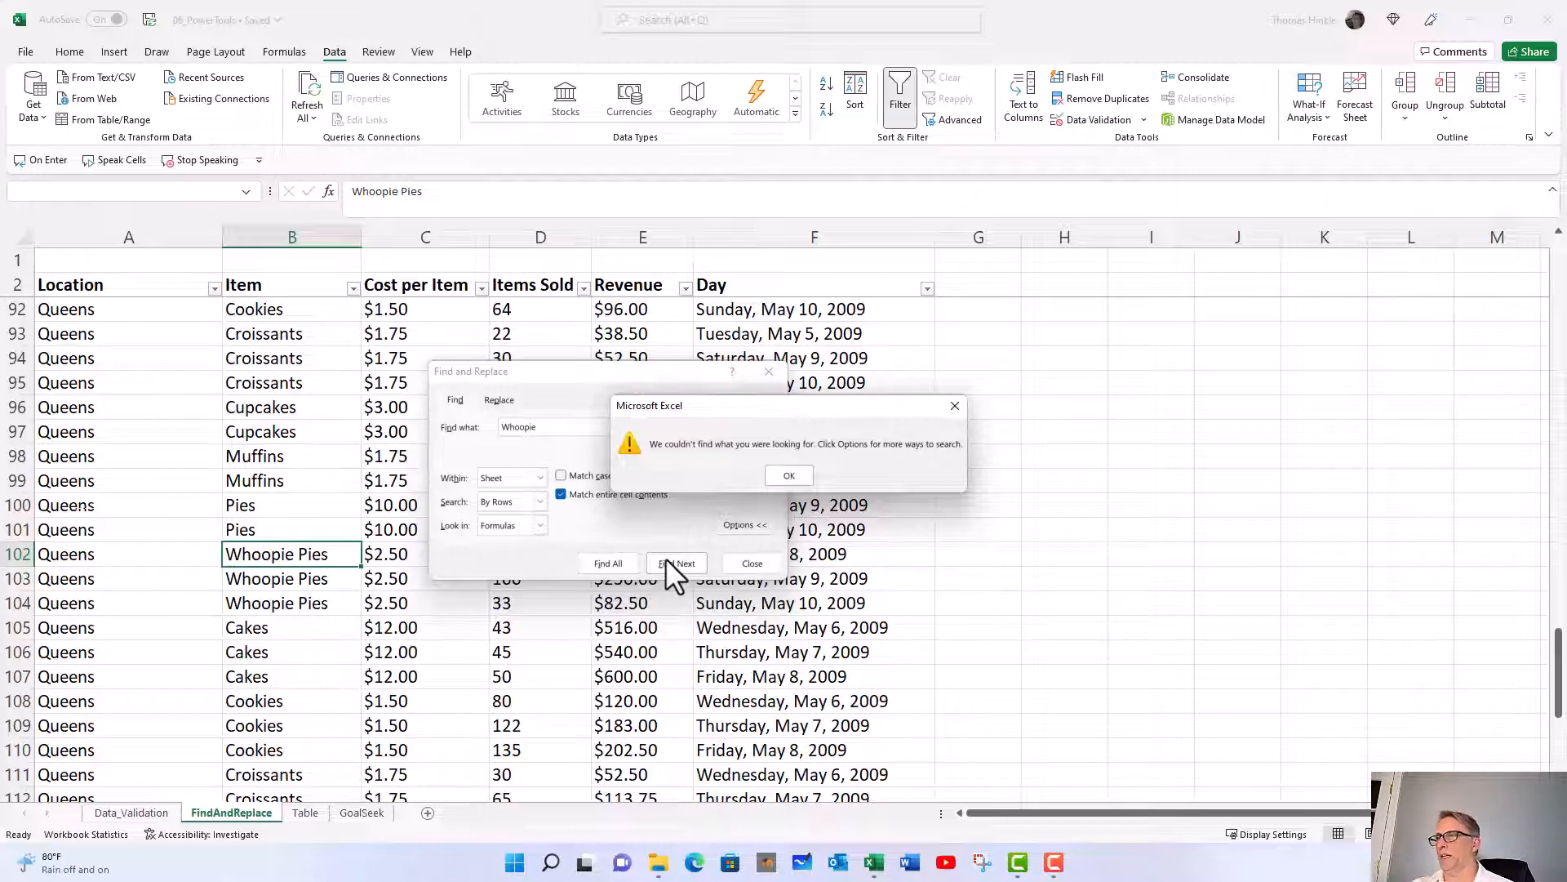
left_click(784, 477)
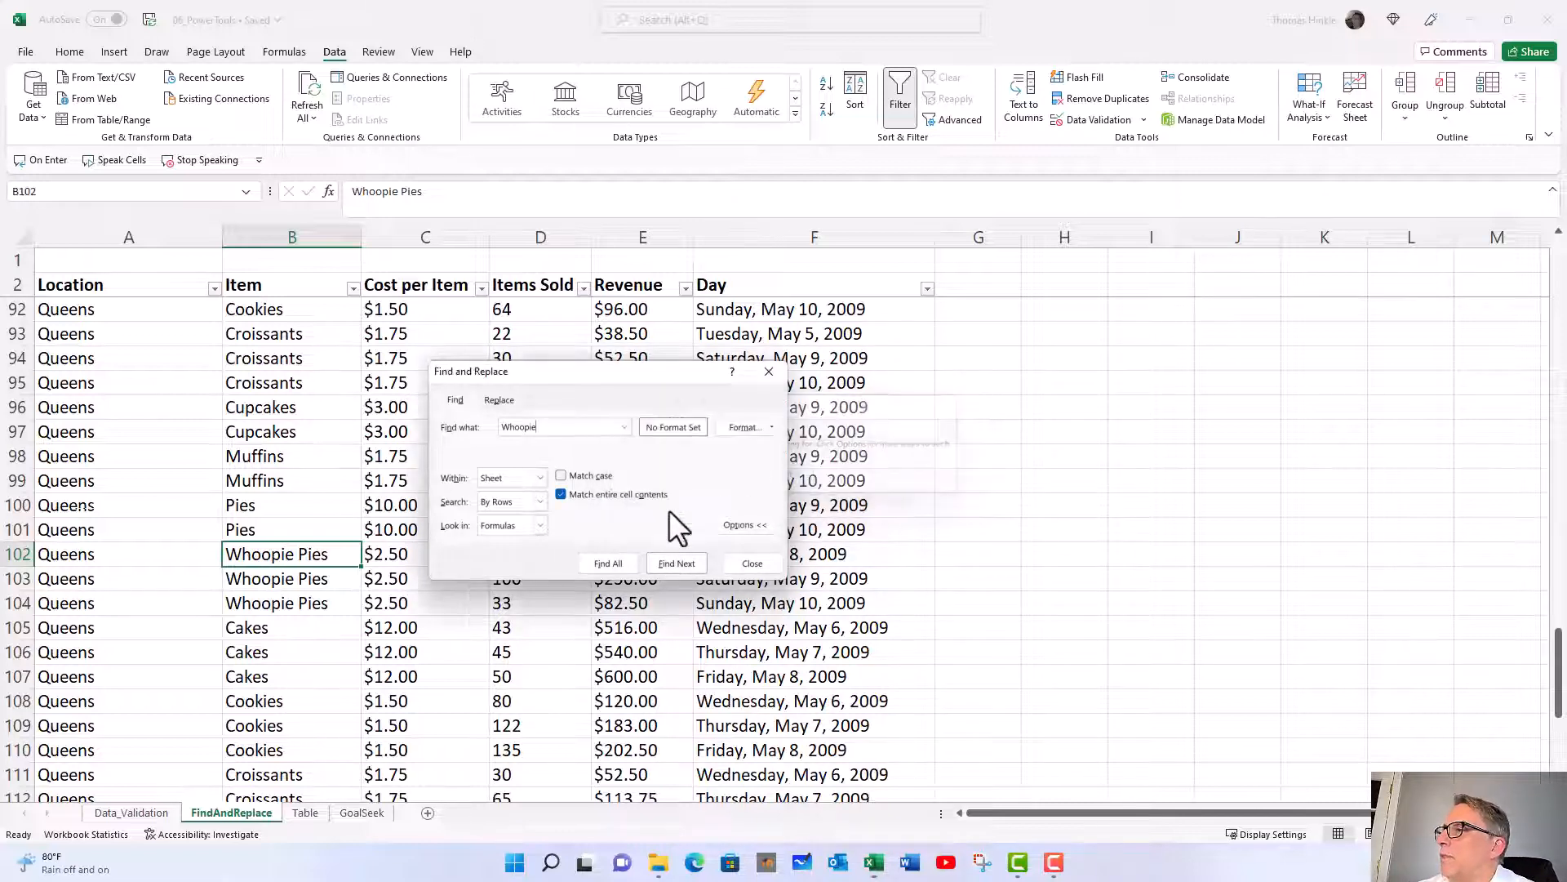
left_click(561, 494)
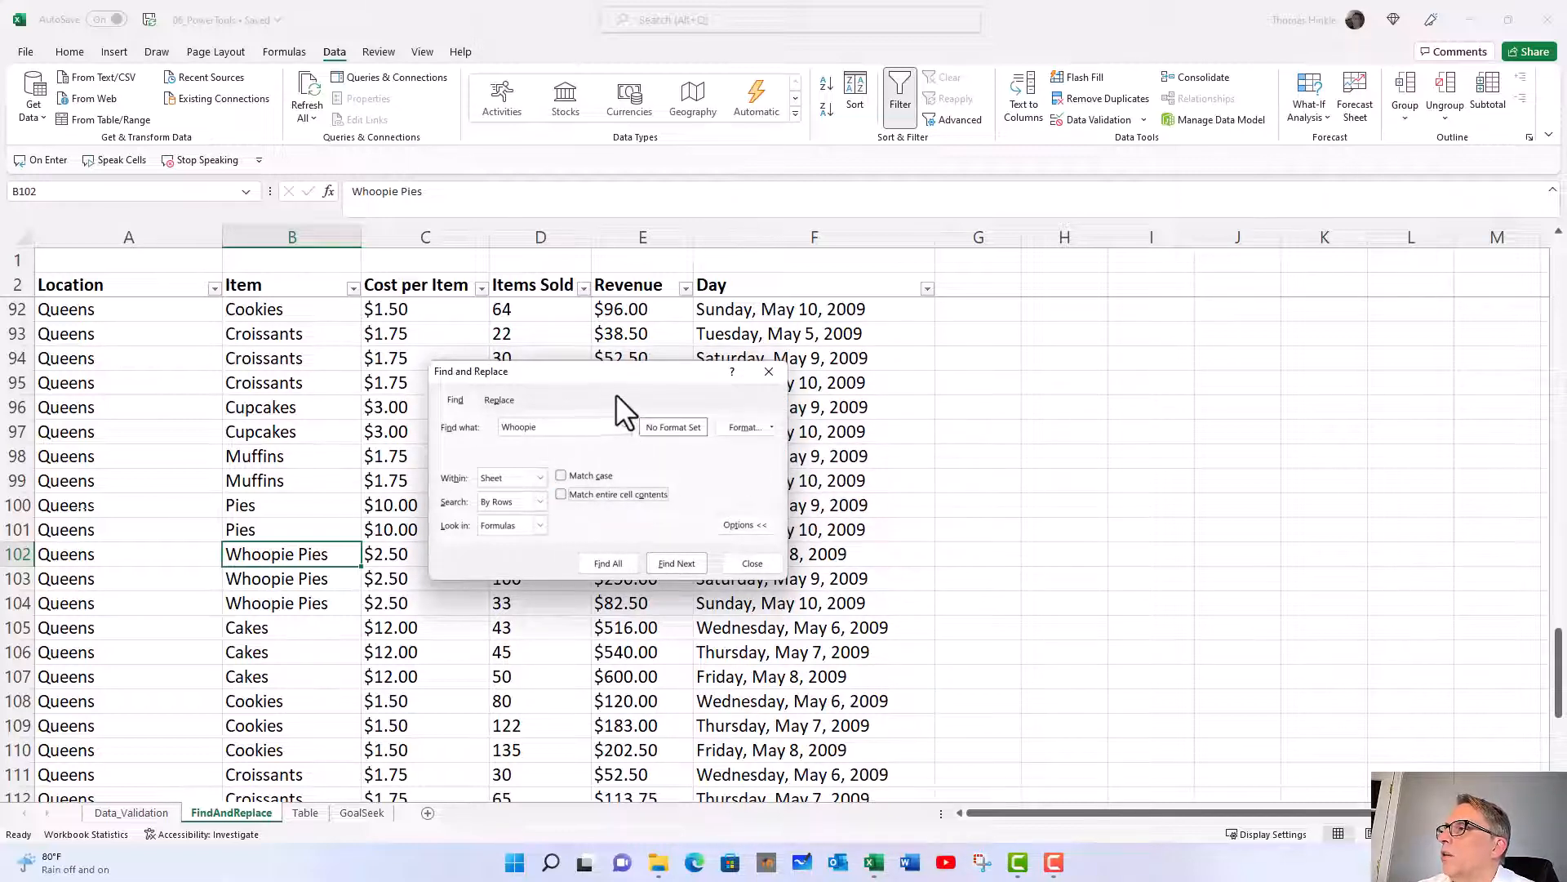
Look through the sales rows for bold-formatted entries, keeping the Find and Replace dialog open
left_click_drag(616, 375, 523, 380)
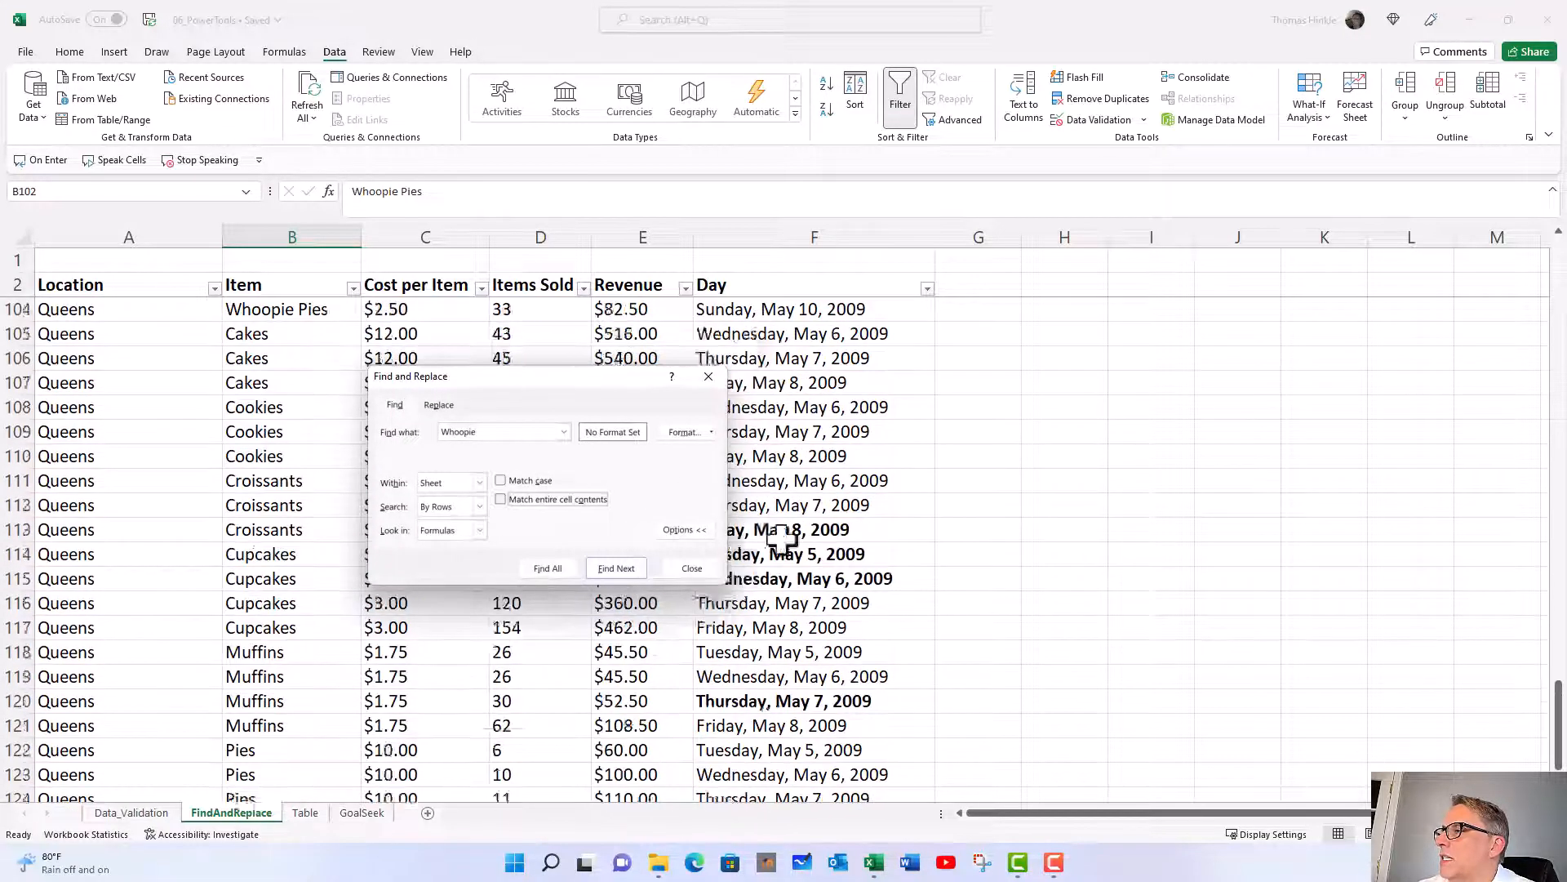
scroll(781, 537, "down", 4)
scroll(782, 537, "up", 20)
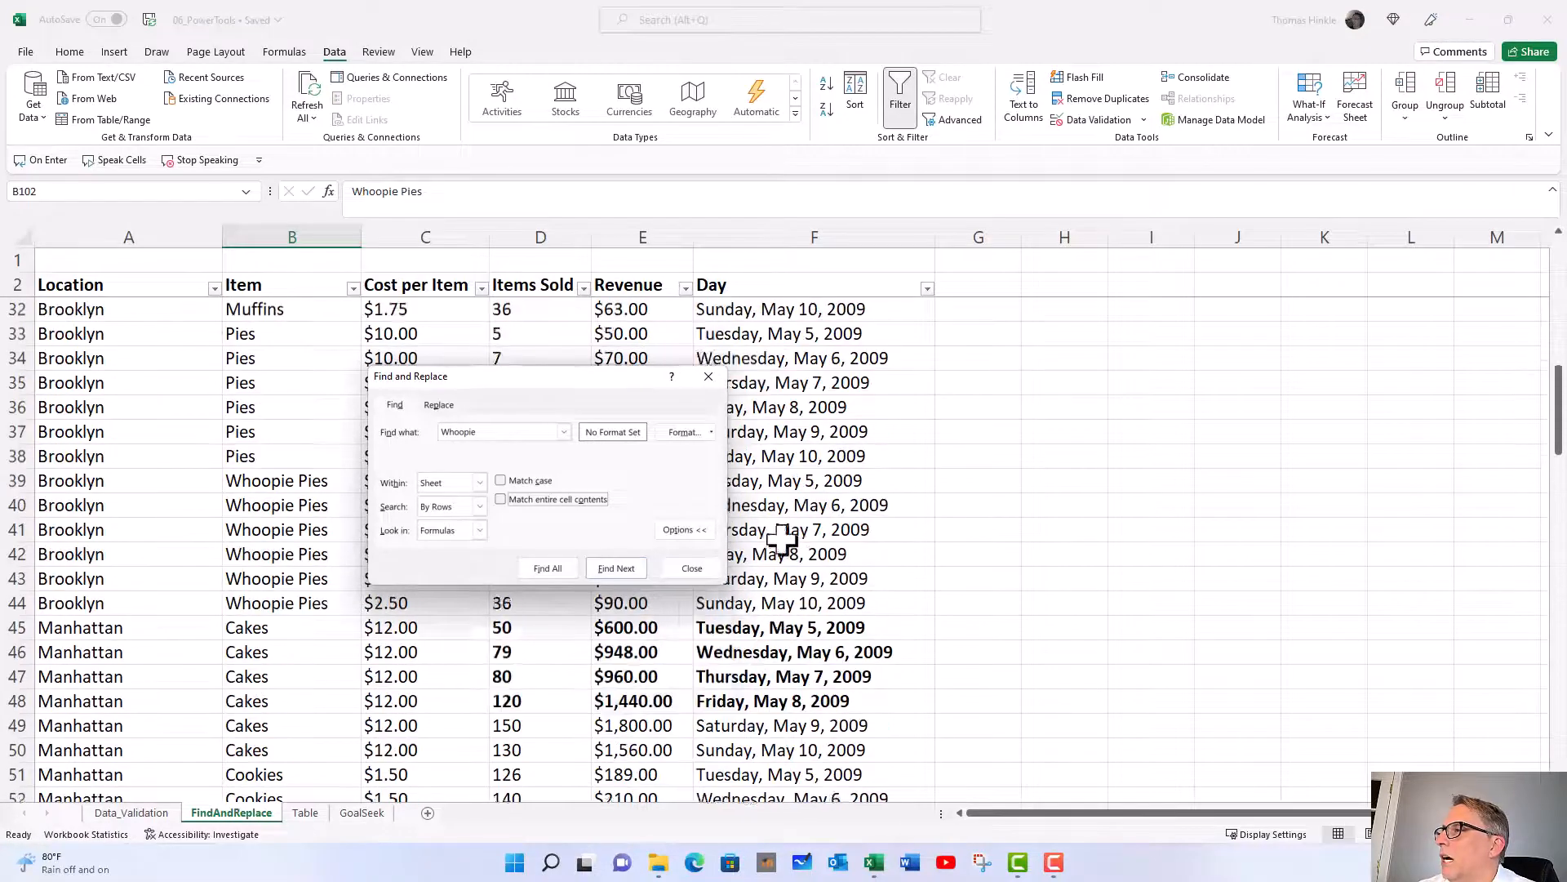
scroll(781, 537, "up", 1)
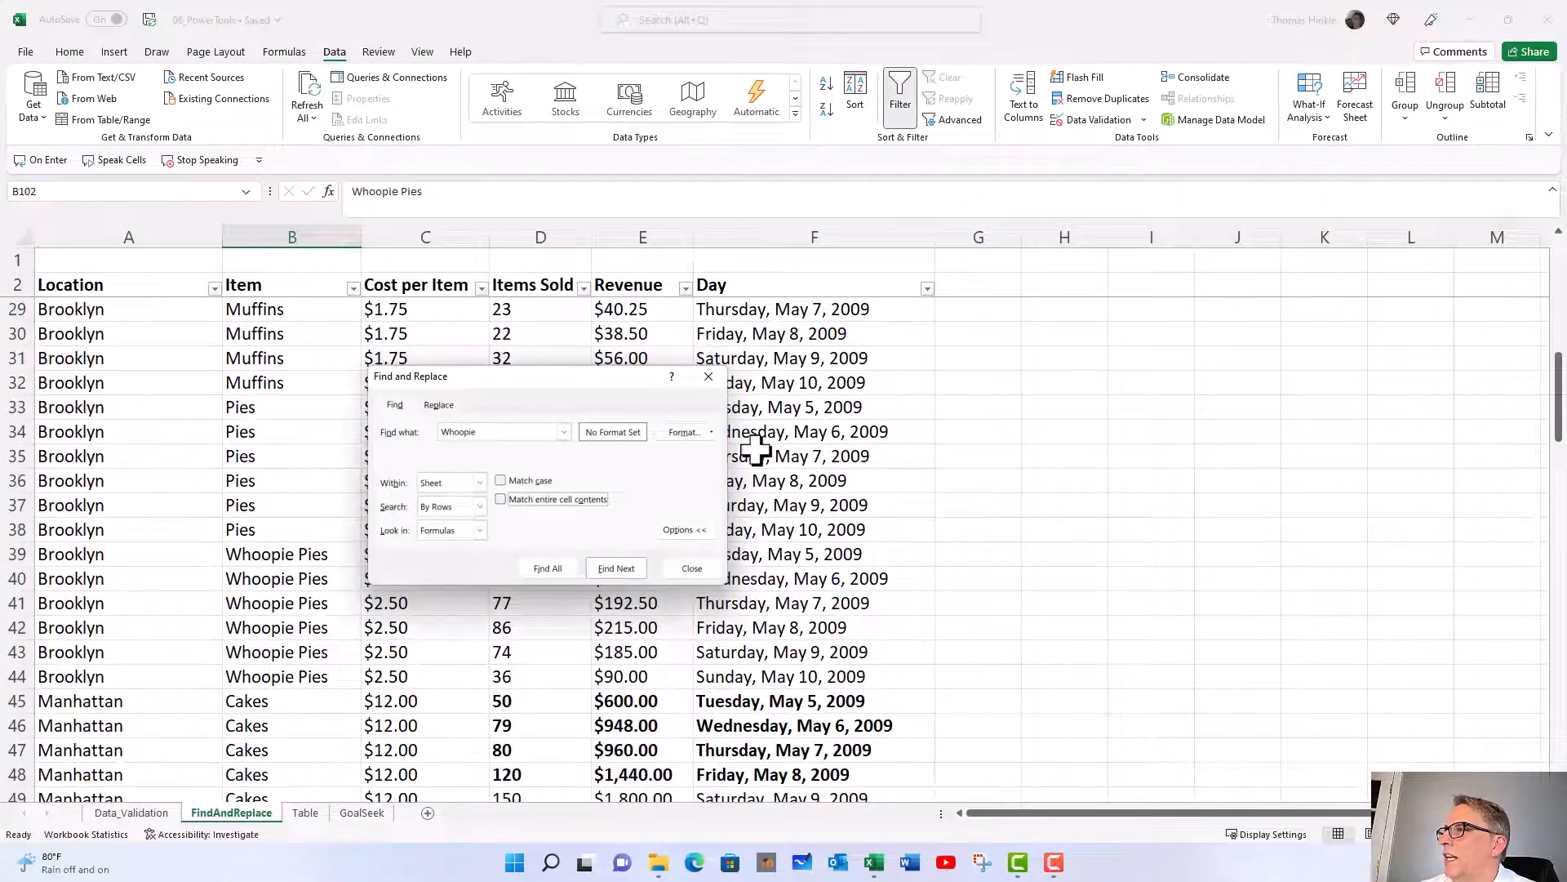
scroll(689, 604, "down", 2)
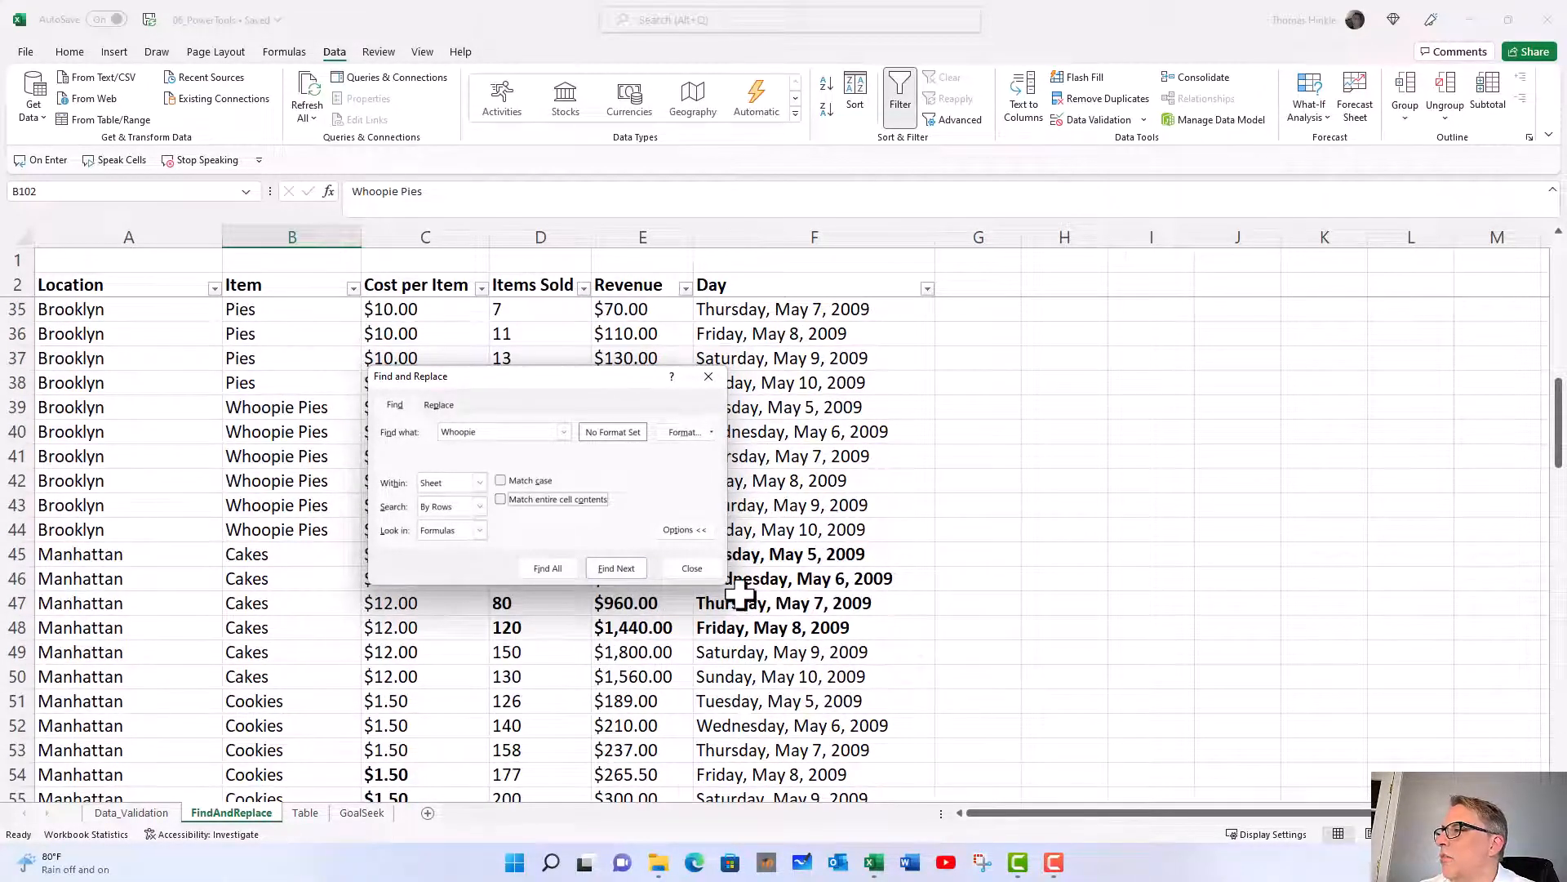
scroll(741, 595, "up", 2)
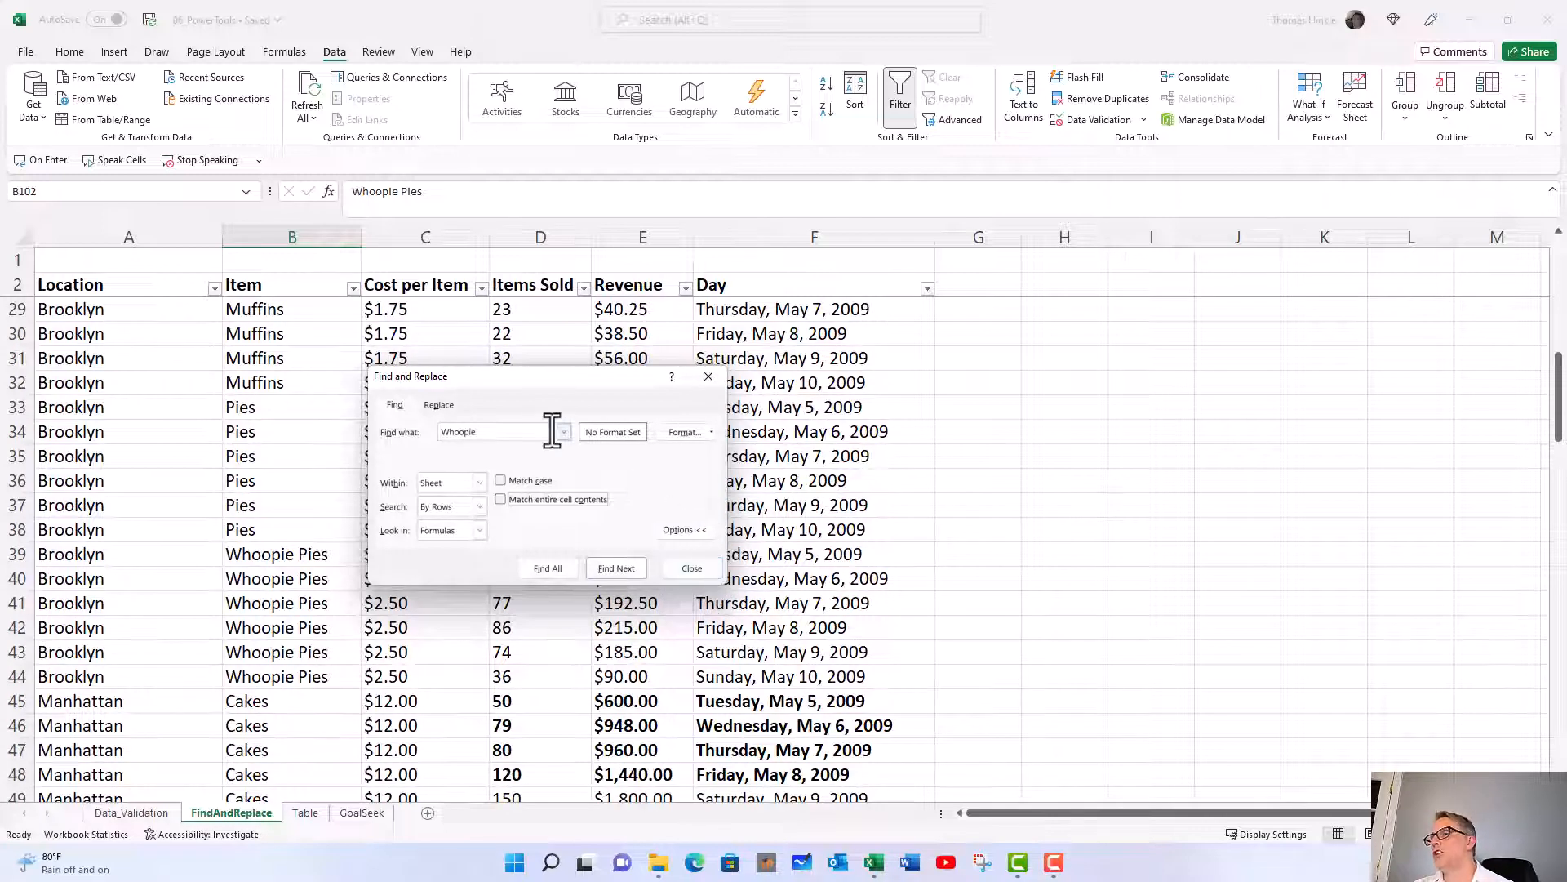
Clear the search text, set the search format to the Bold font style, and find the next matching cell
left_click_drag(508, 432, 397, 433)
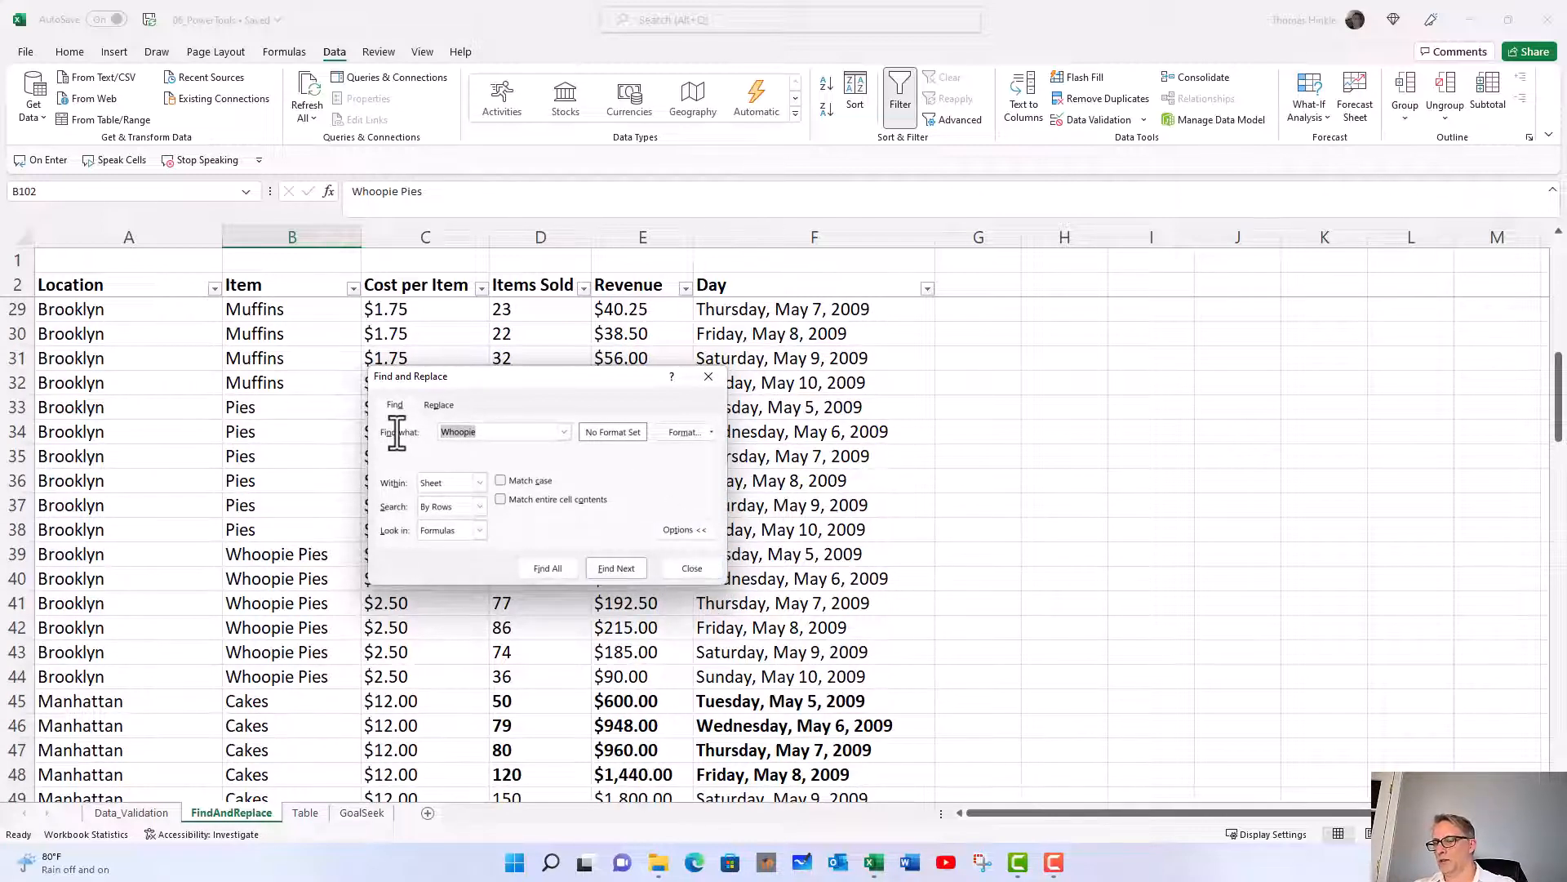
key("BackSpace")
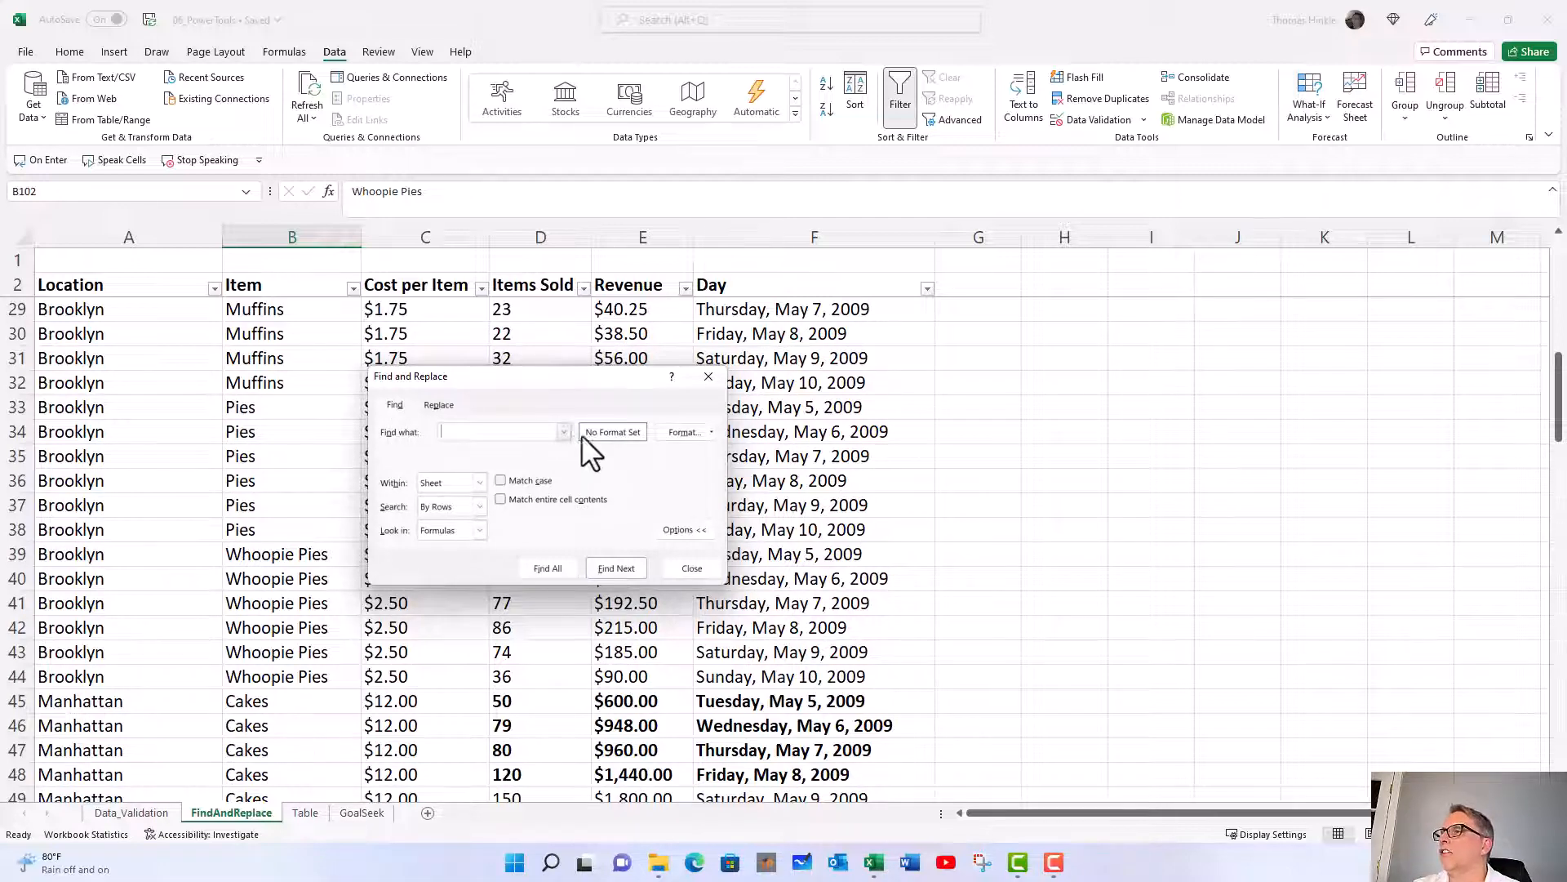
left_click(678, 431)
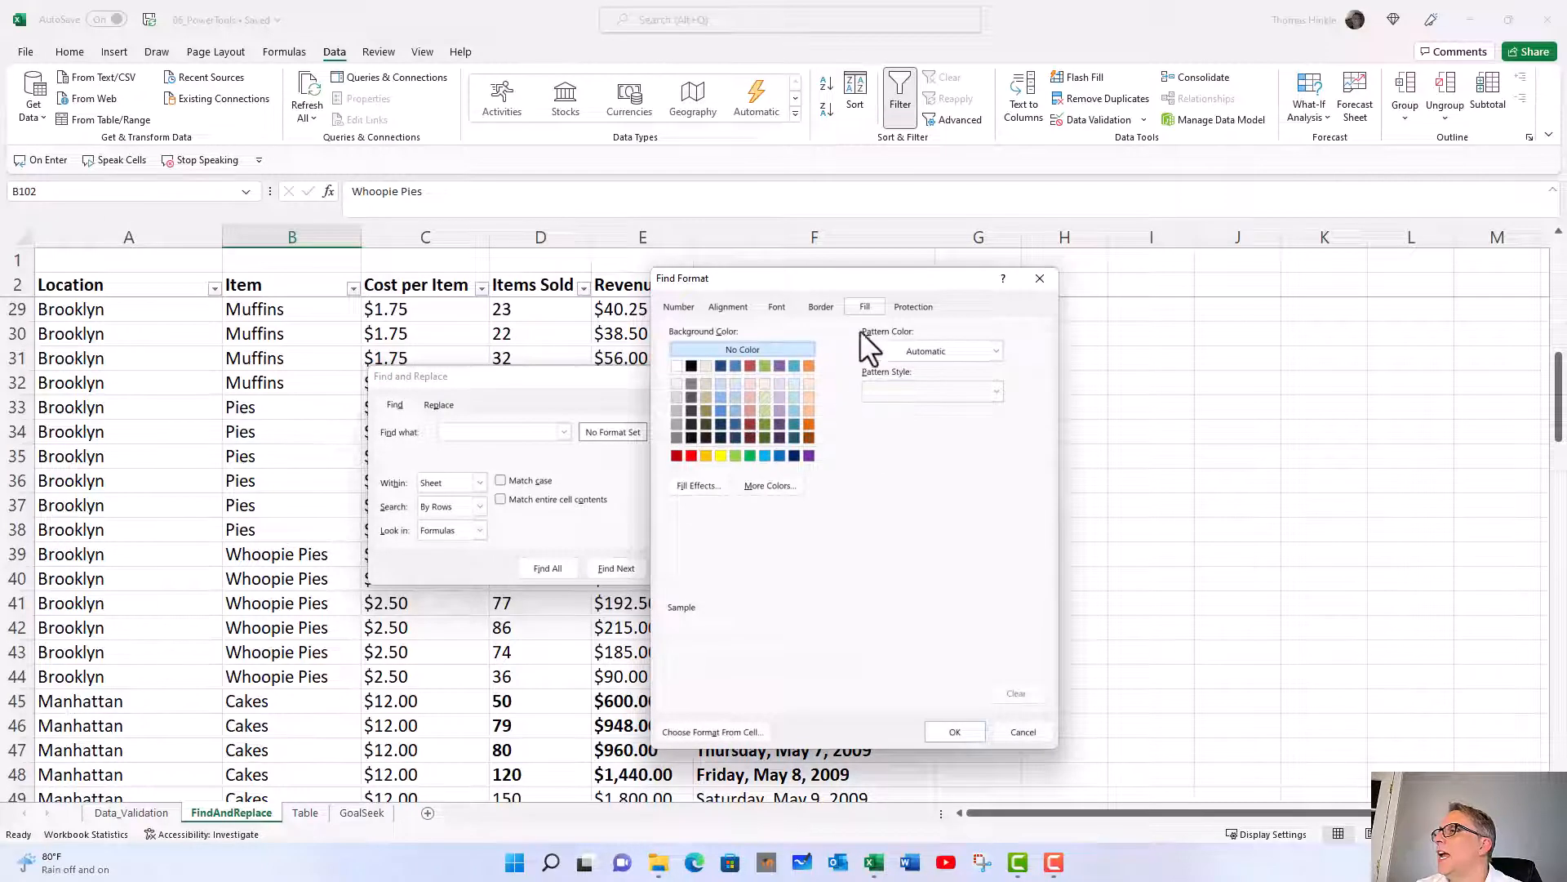
left_click(777, 307)
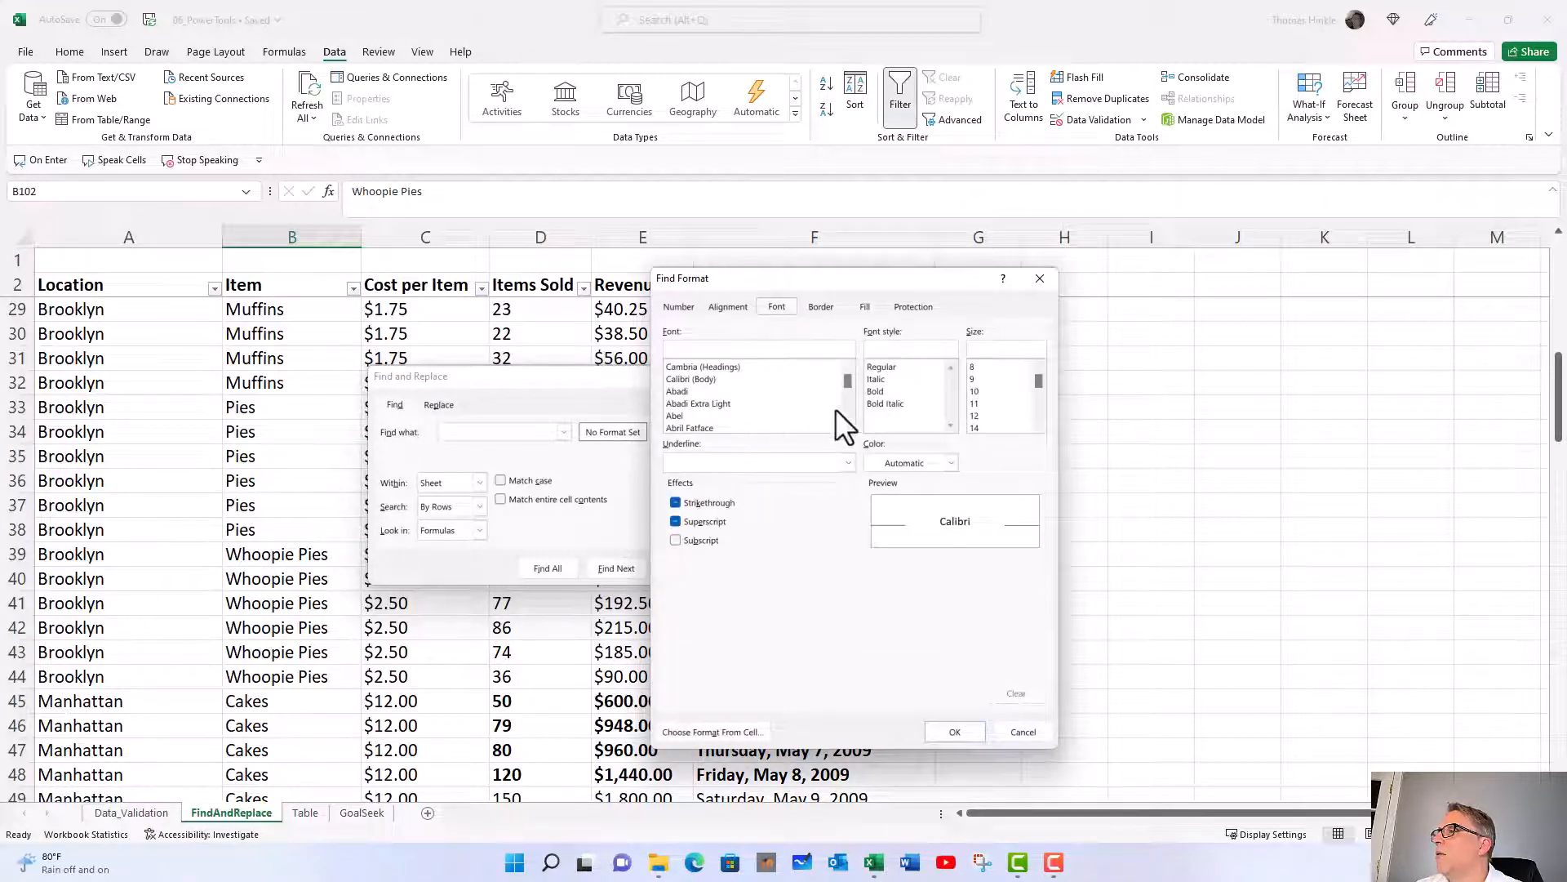
left_click(878, 392)
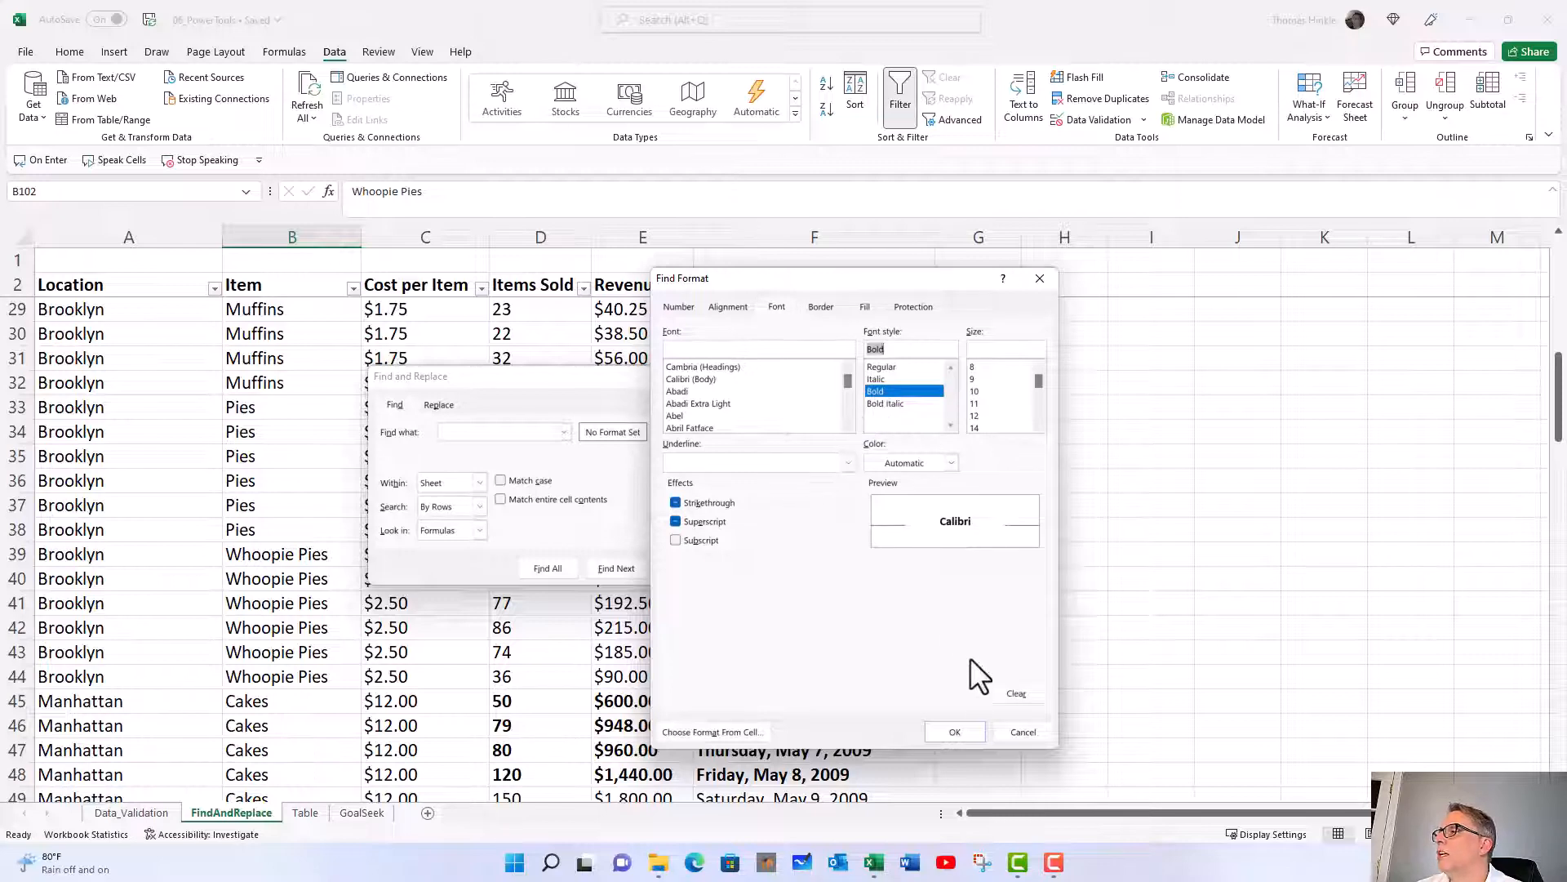
left_click(967, 727)
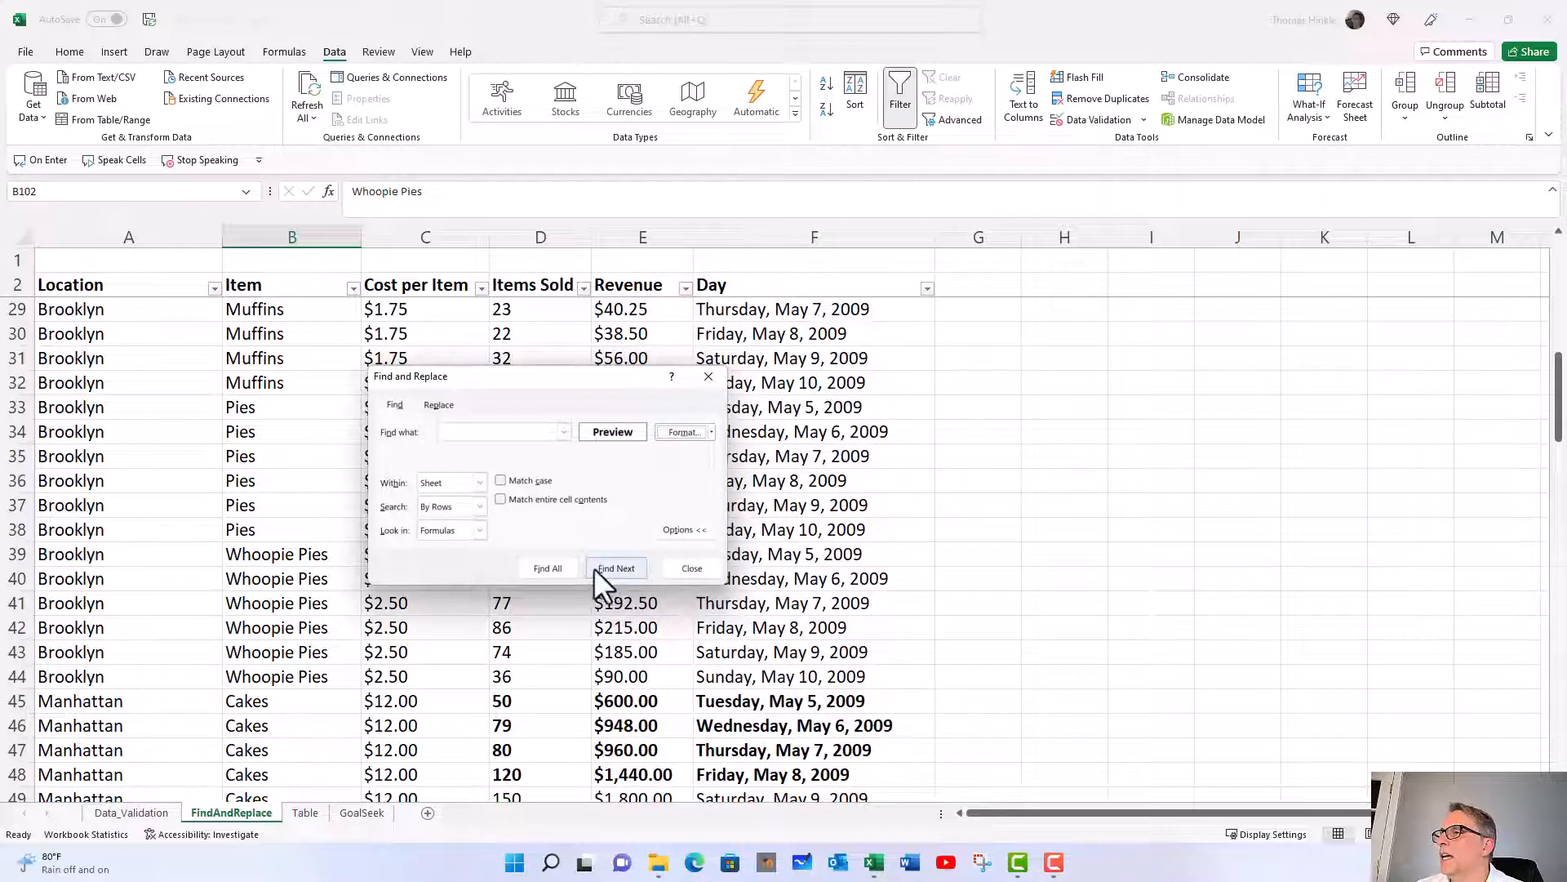
left_click(614, 569)
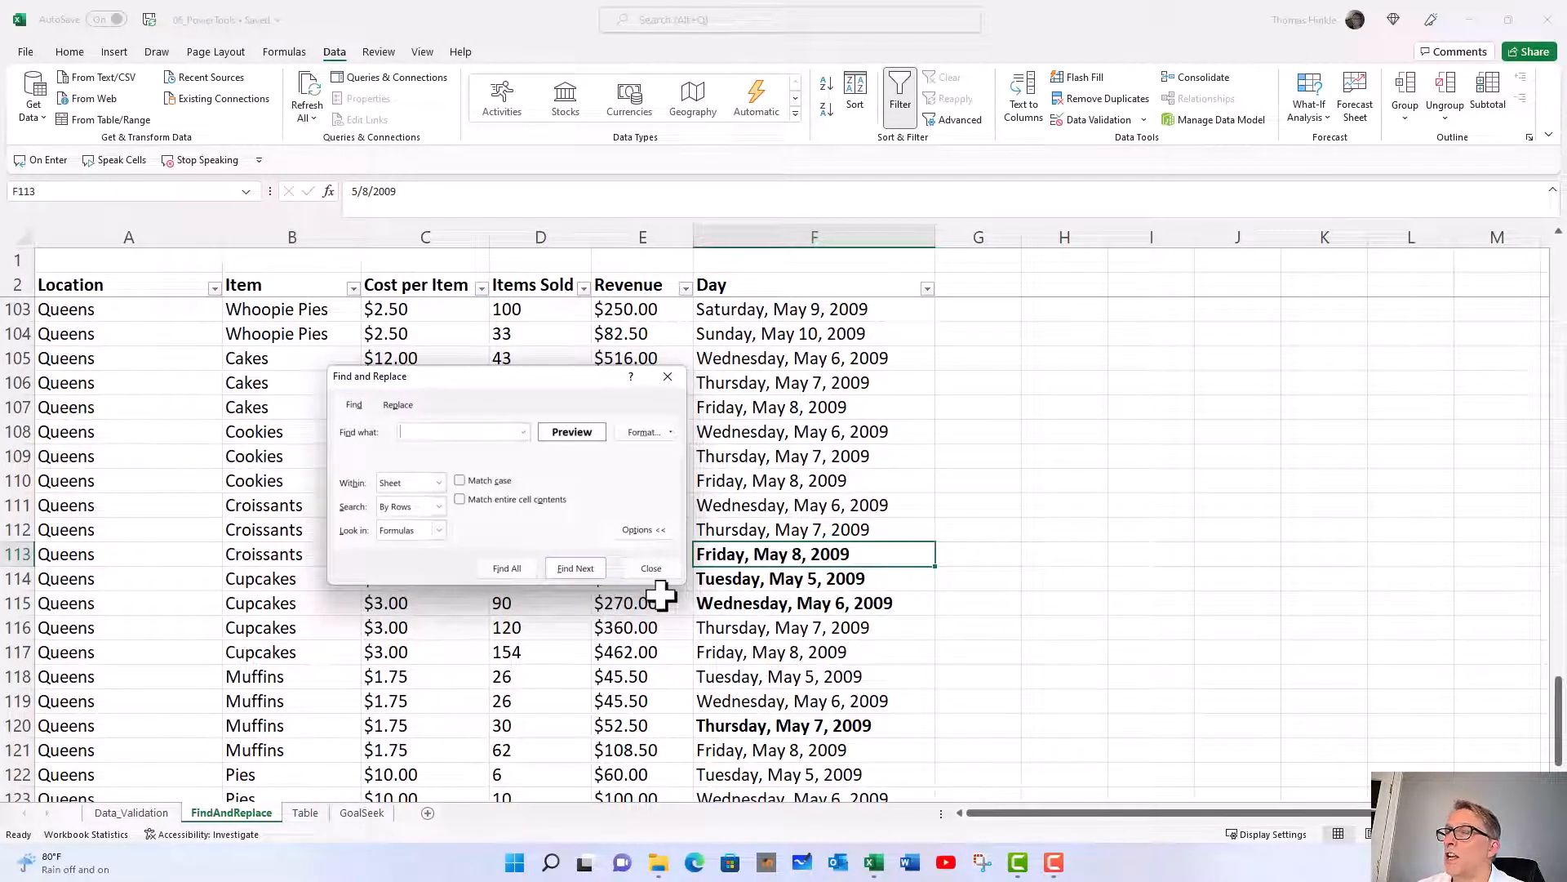
Clear the replacement text "Queens" and set the replacement format to the Regular font style
left_click(400, 405)
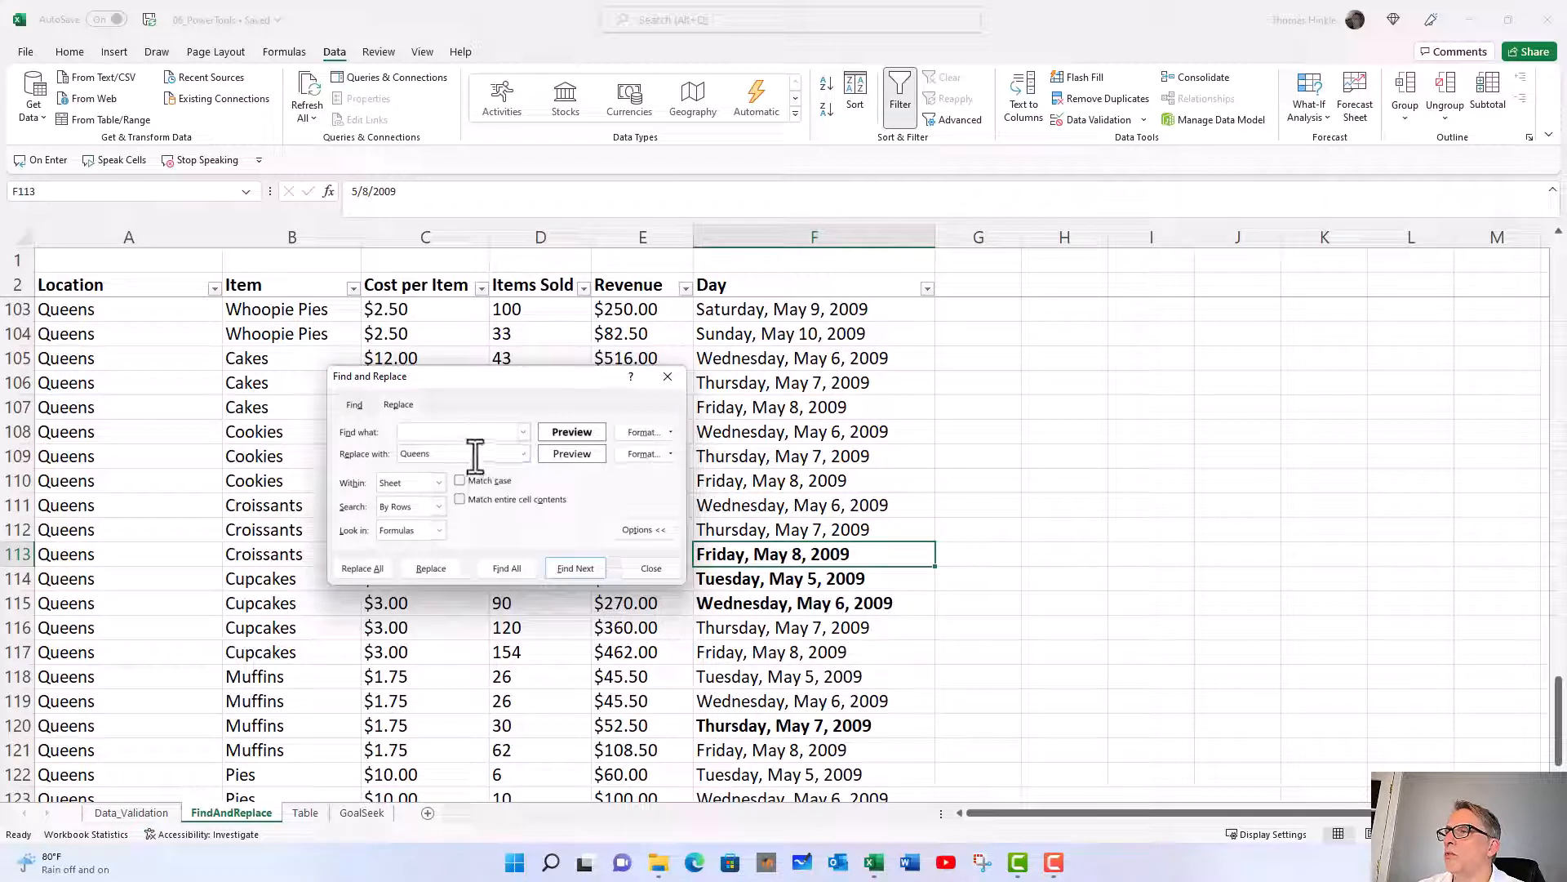
left_click_drag(475, 455, 313, 452)
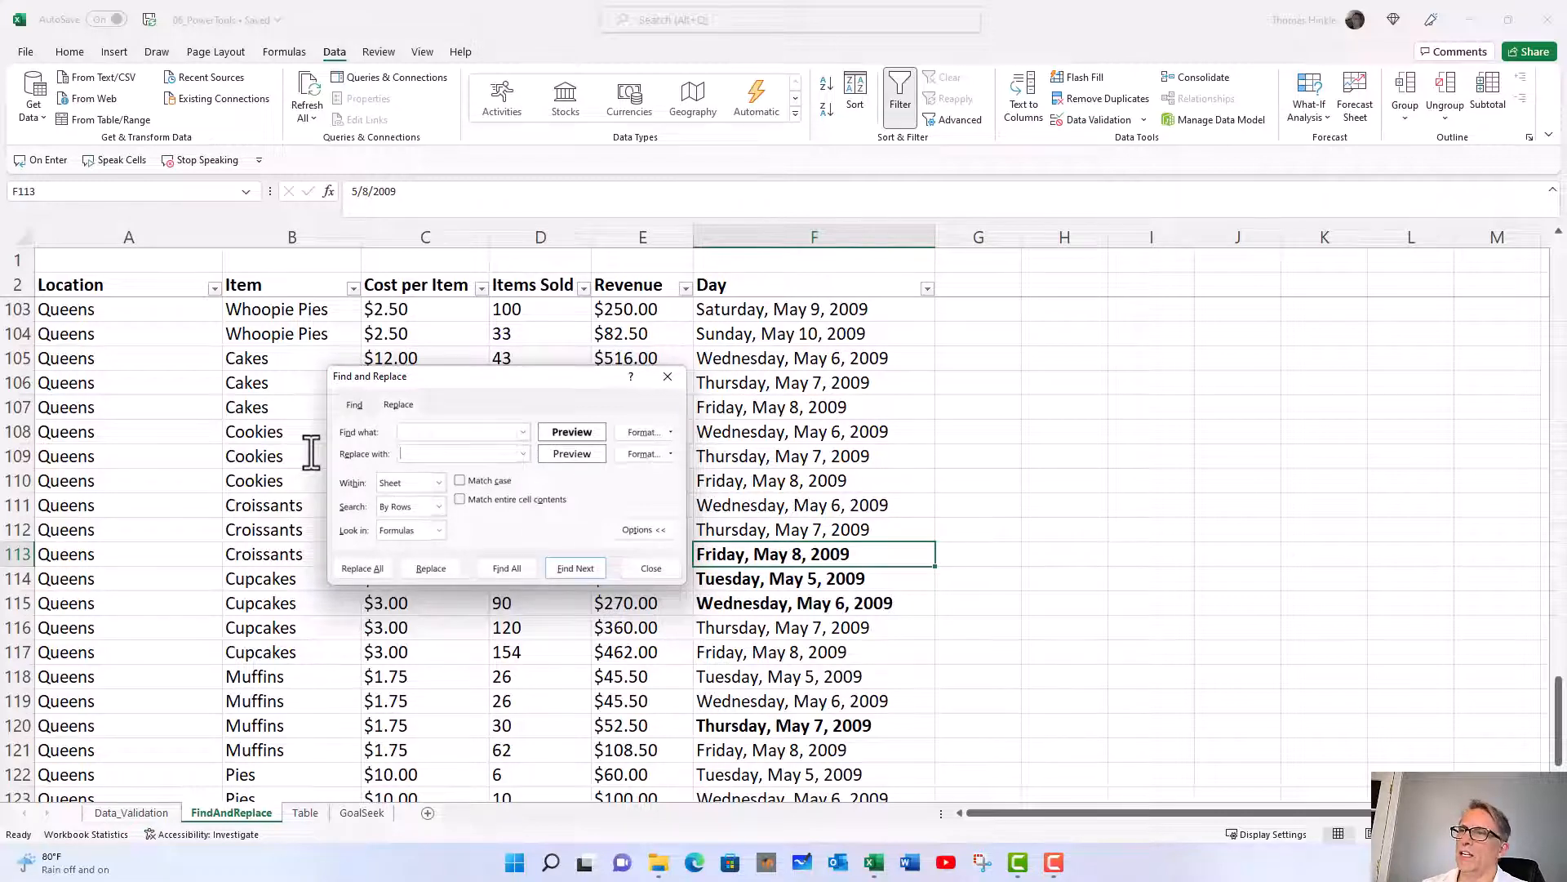
right_click(311, 453)
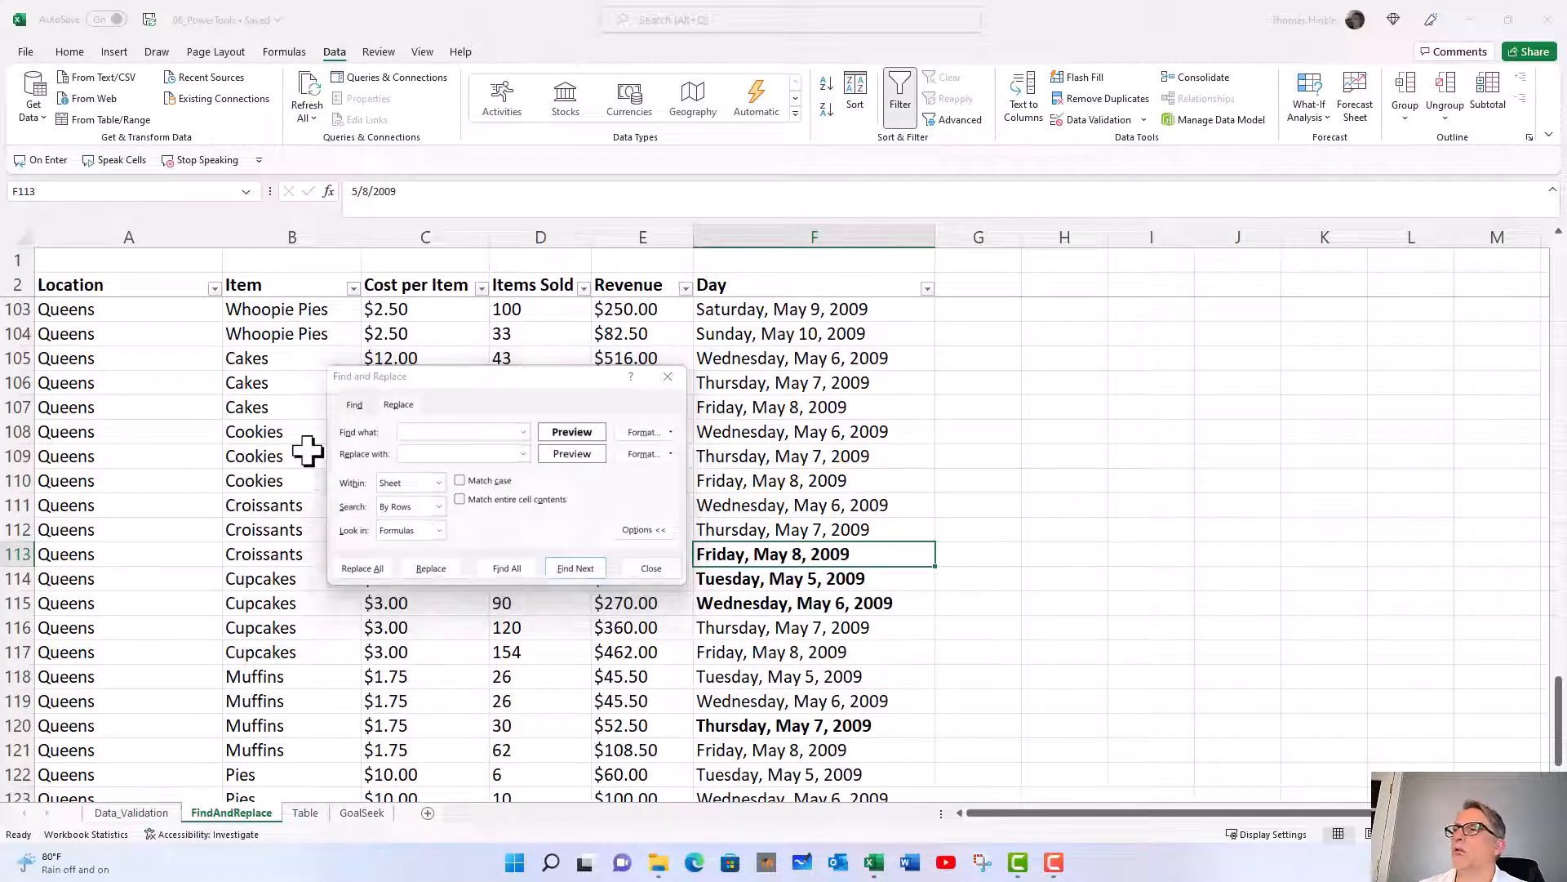
left_click(571, 380)
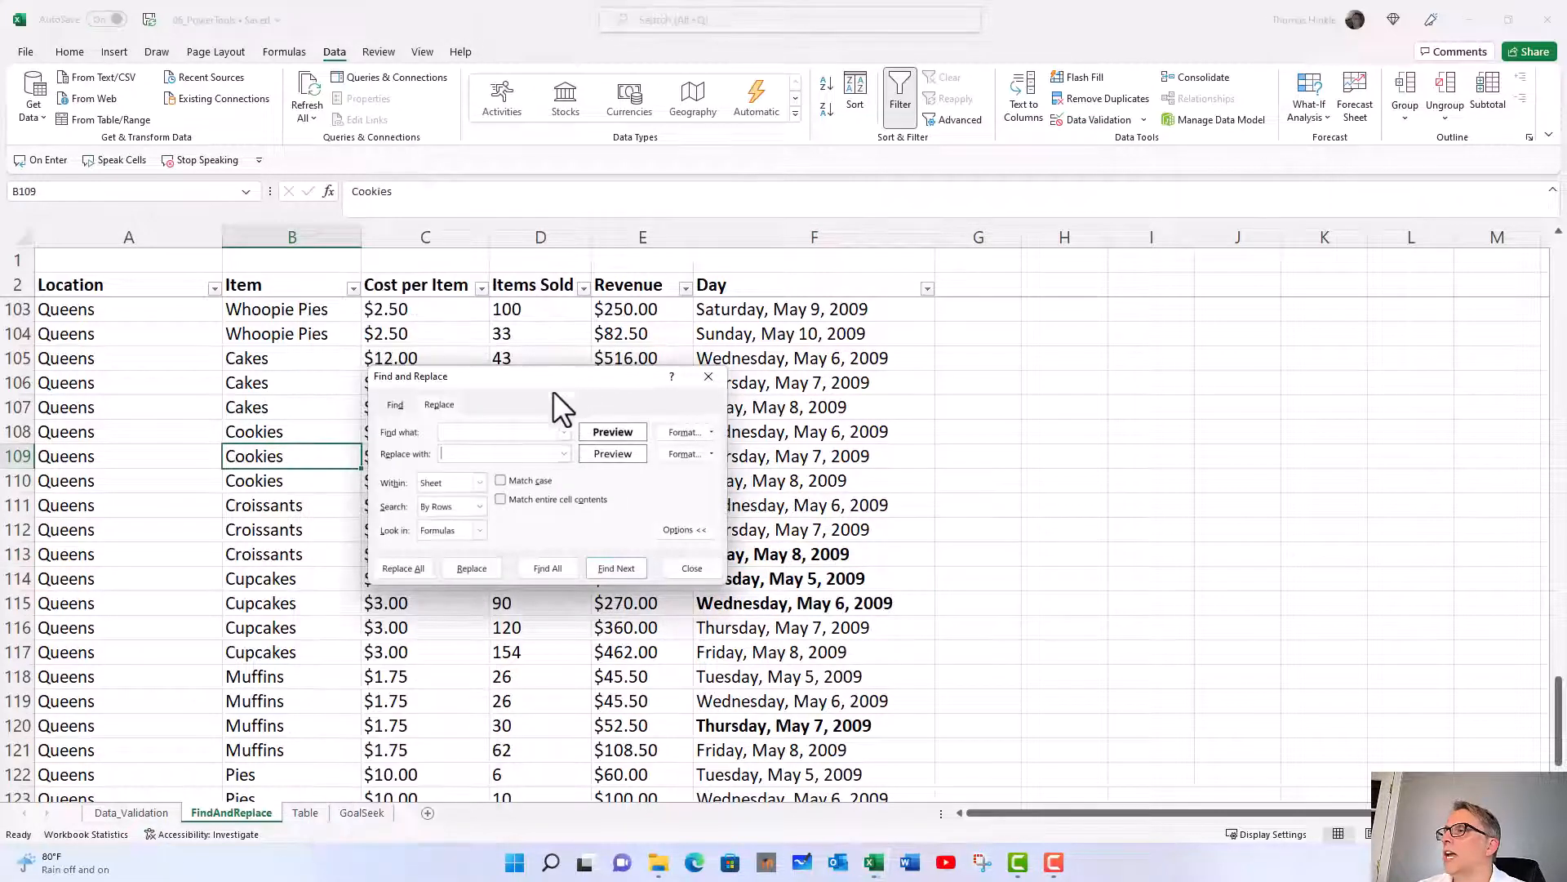
left_click(704, 454)
left_click_drag(916, 277, 872, 279)
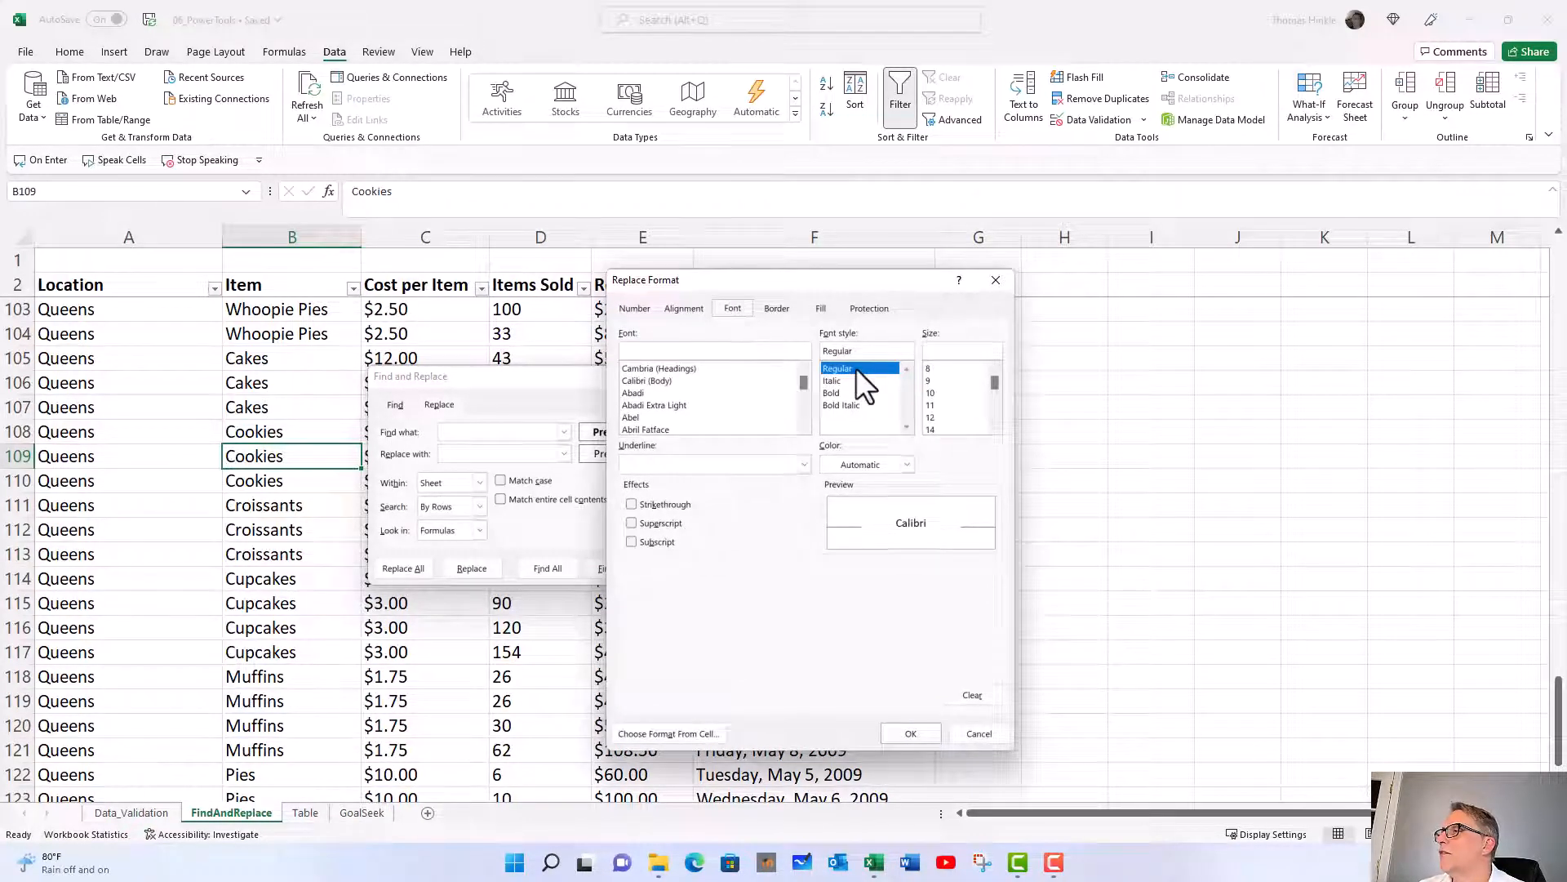
left_click_drag(846, 286, 1103, 267)
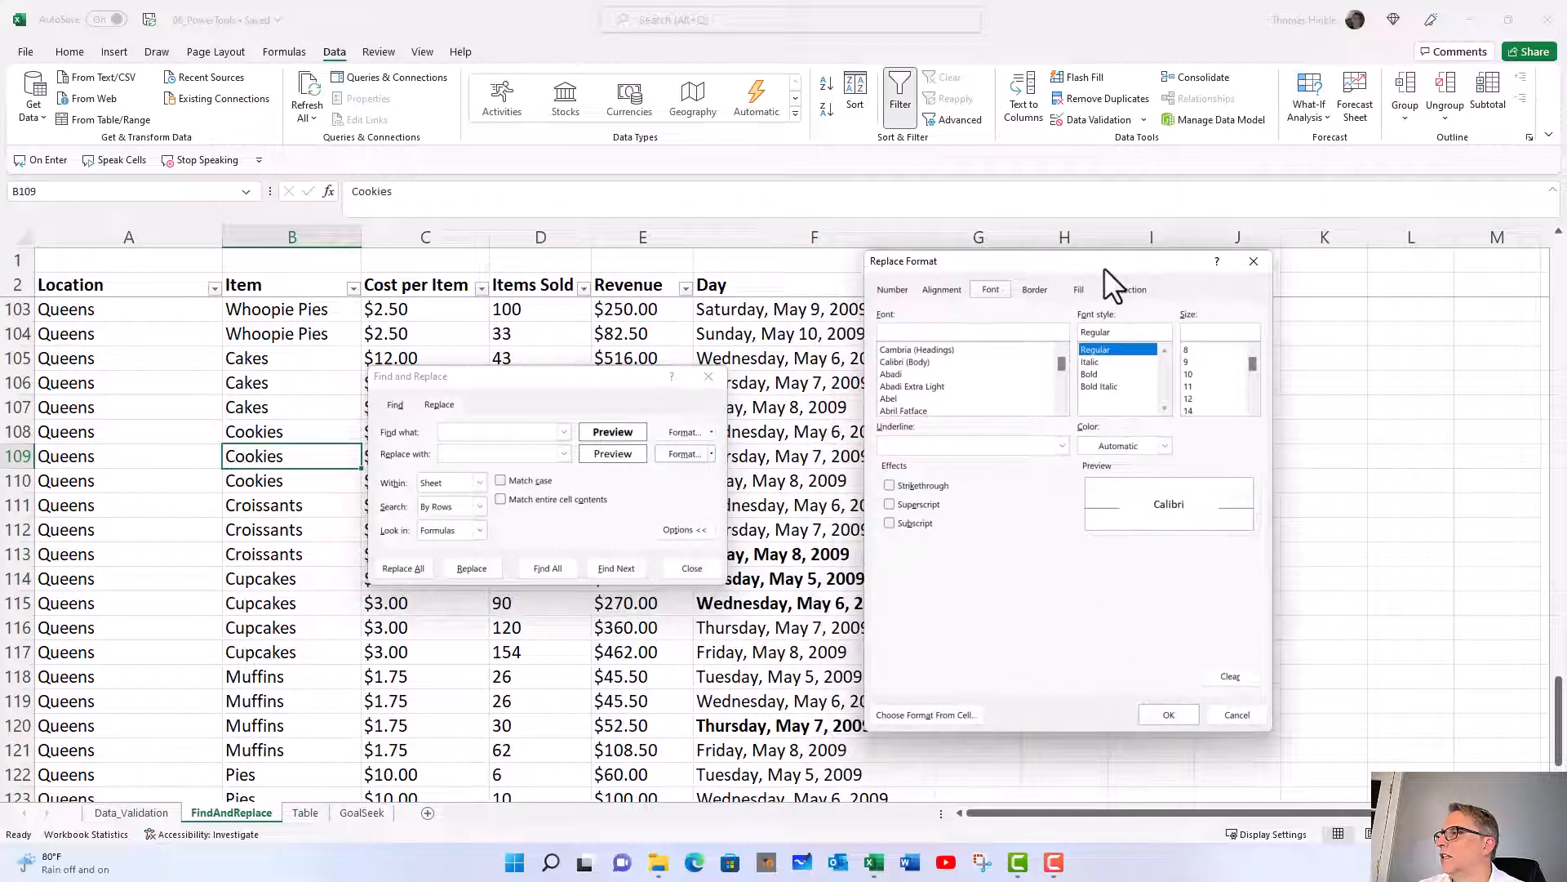
left_click(1094, 349)
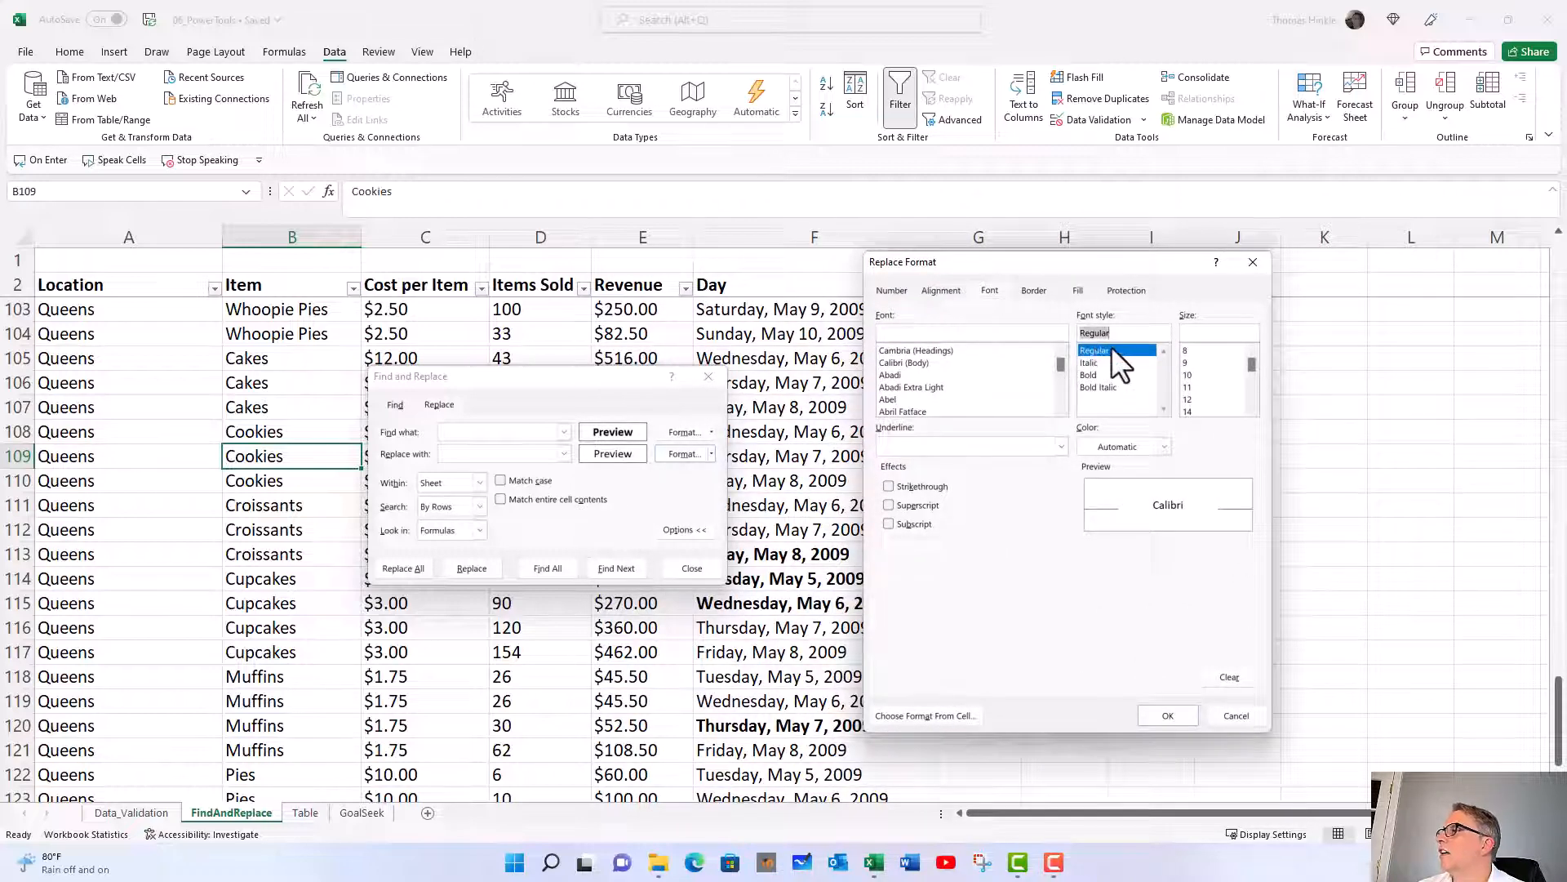
left_click_drag(1101, 264, 1134, 254)
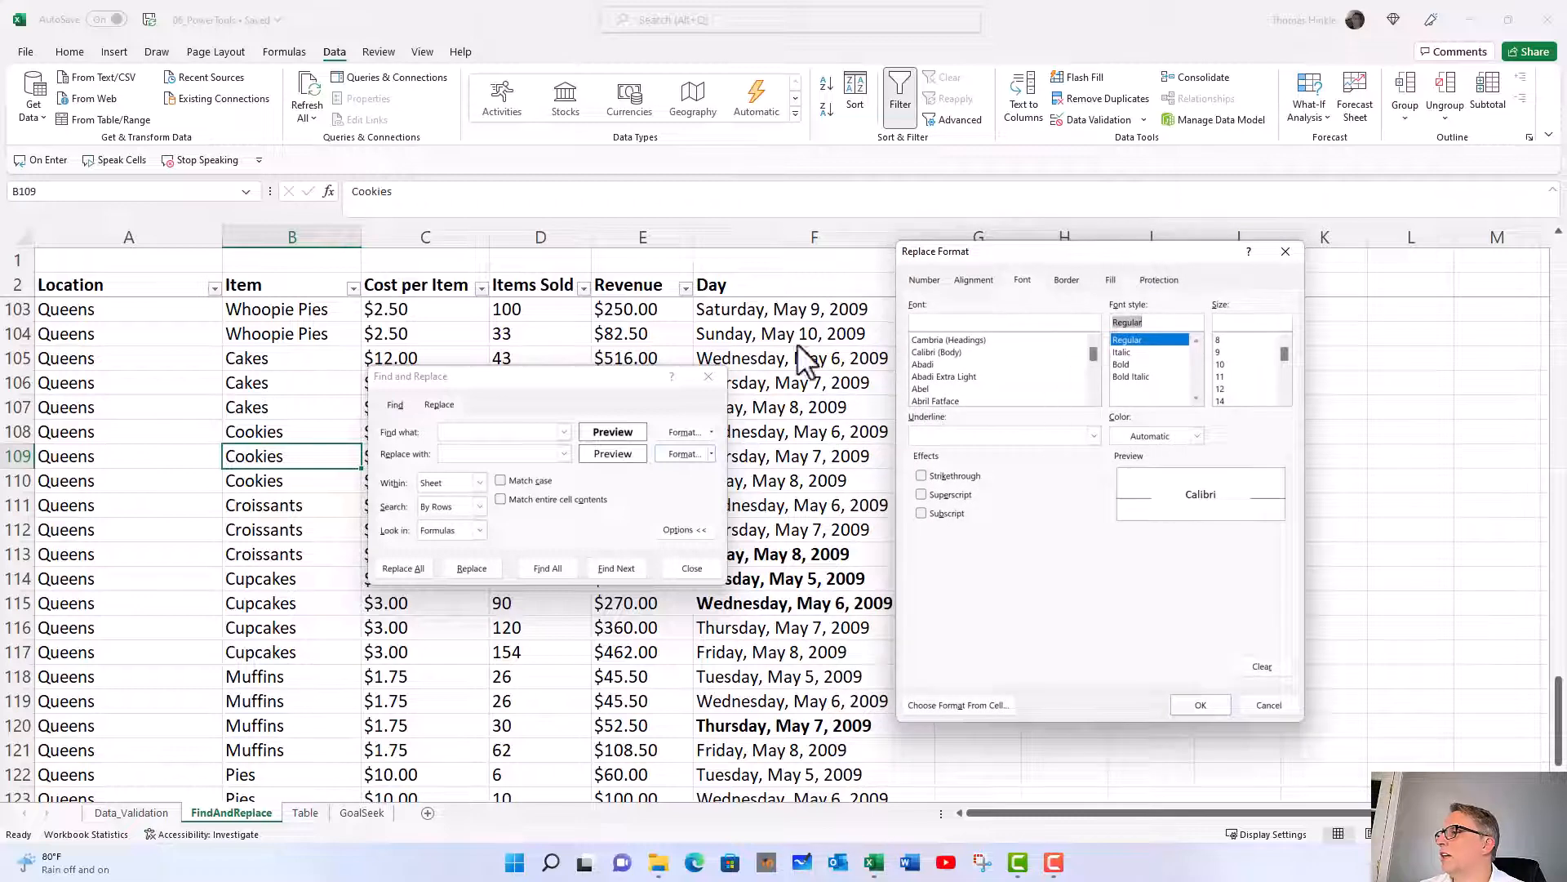
left_click(1196, 704)
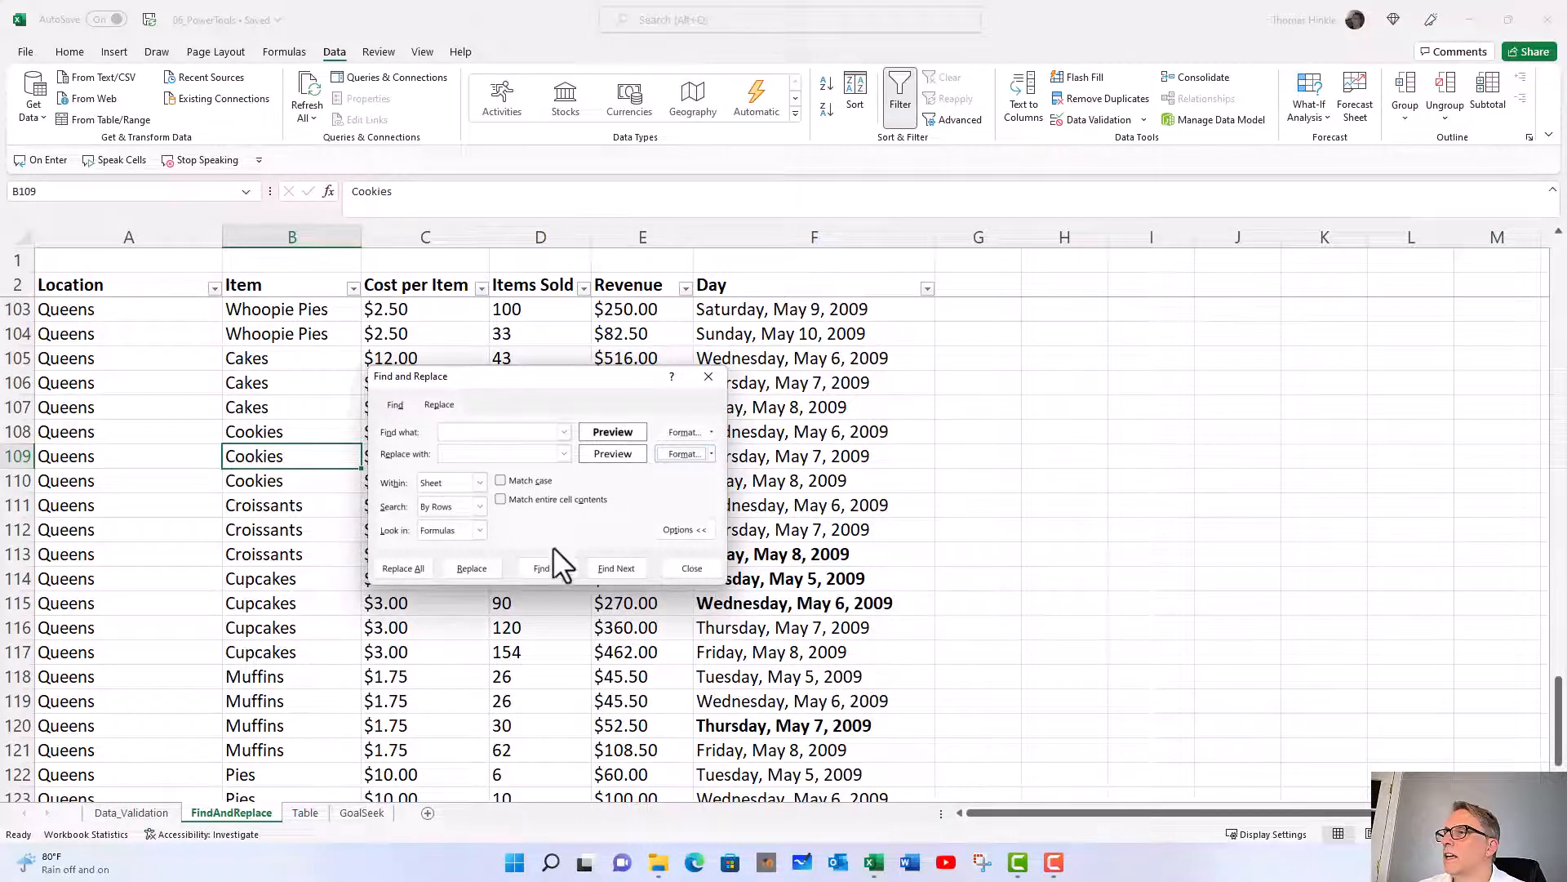
Replace bold with regular formatting in three found cells one at a time, and in all remaining matches at once
left_click(606, 570)
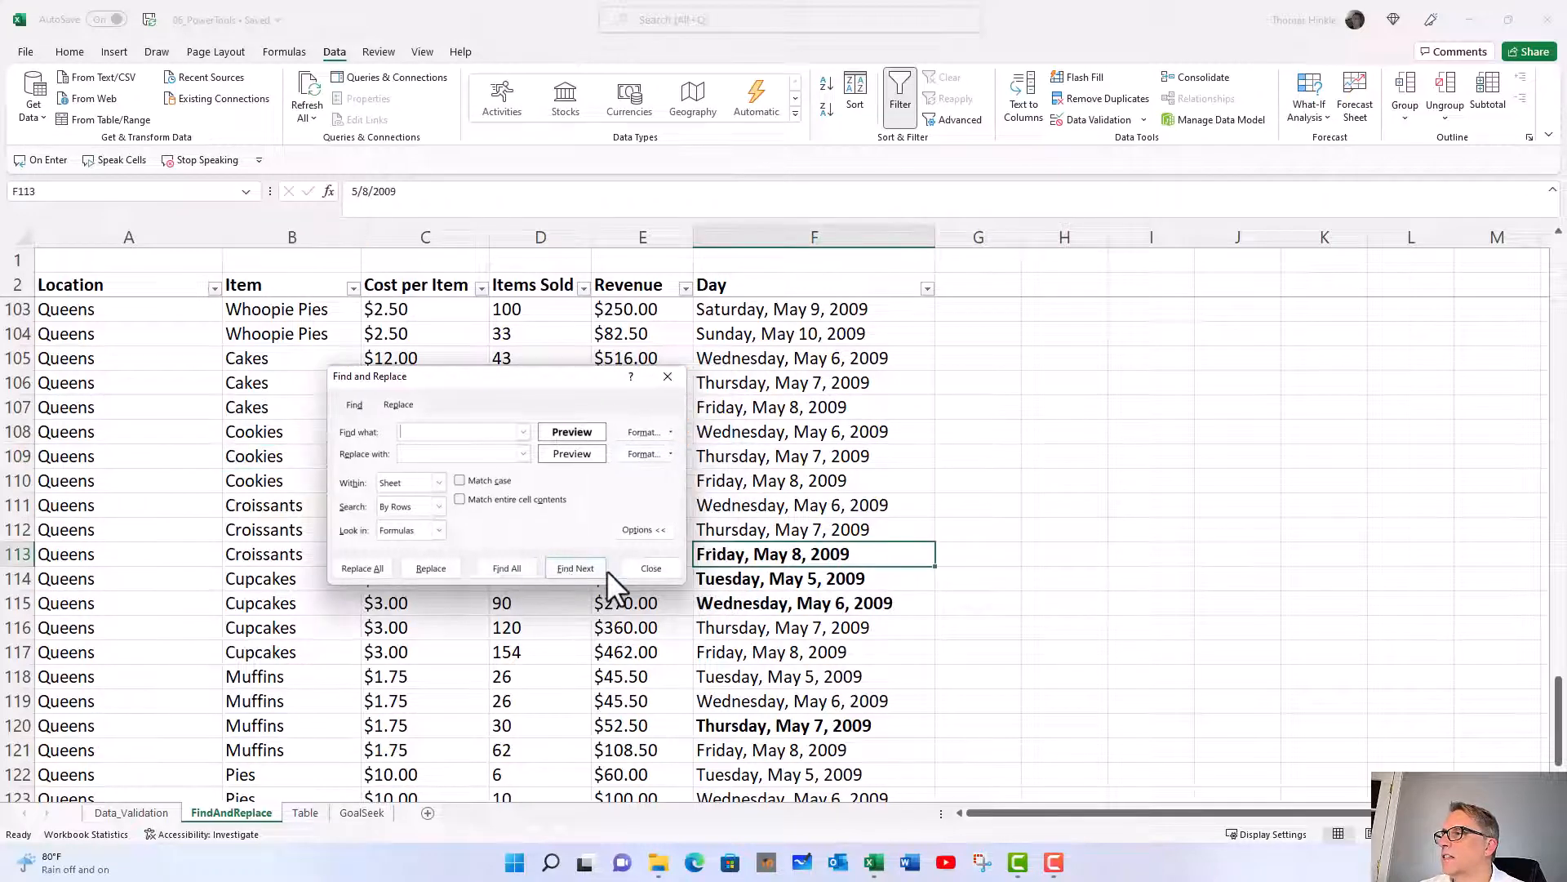
left_click(430, 569)
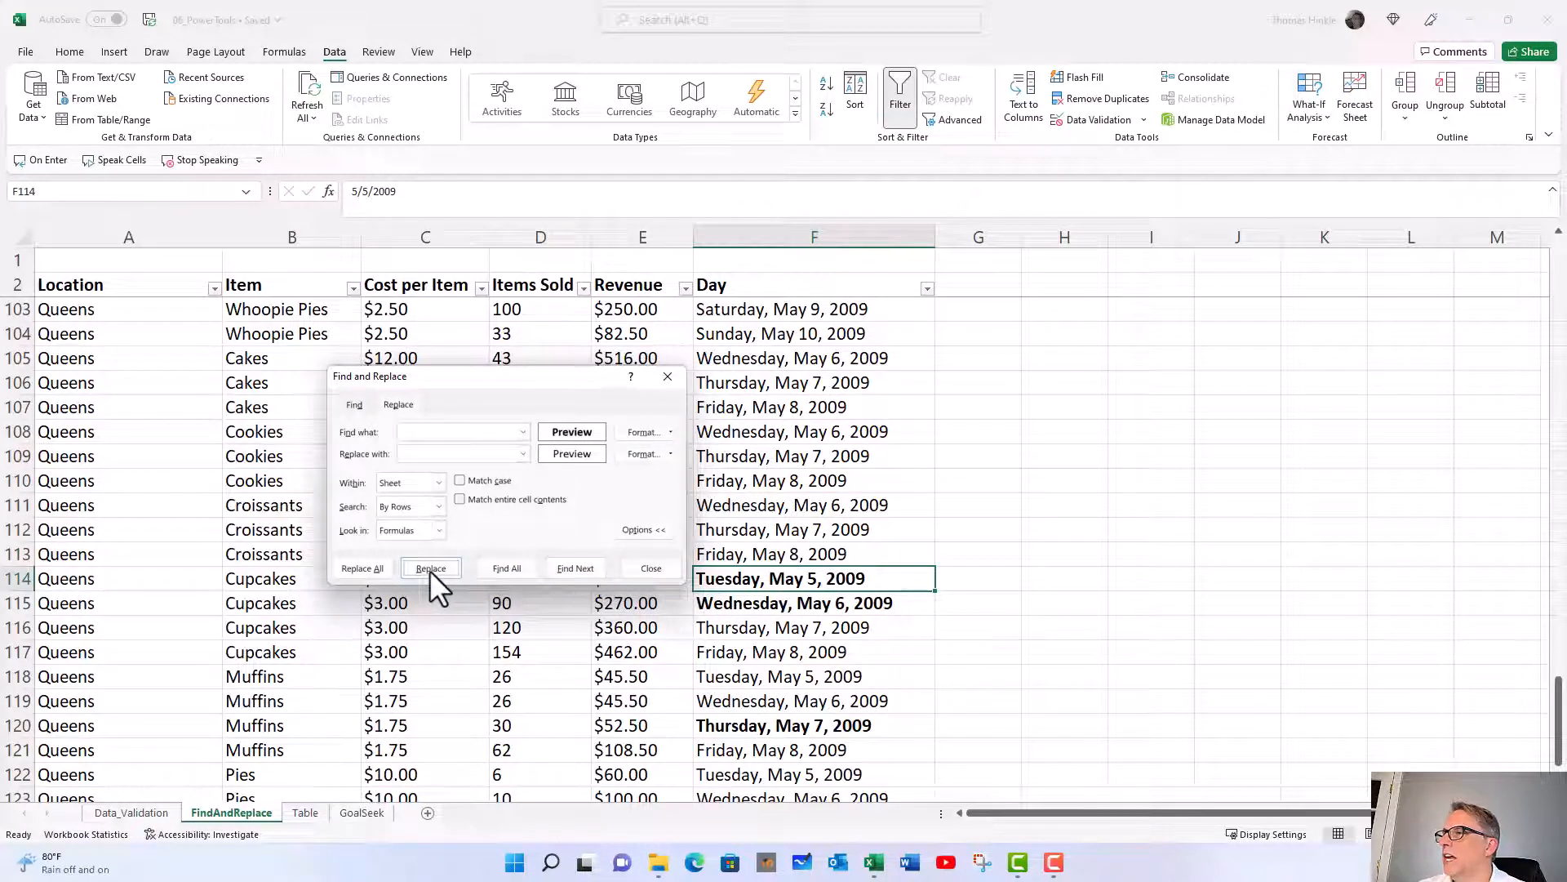
left_click(429, 569)
left_click(429, 570)
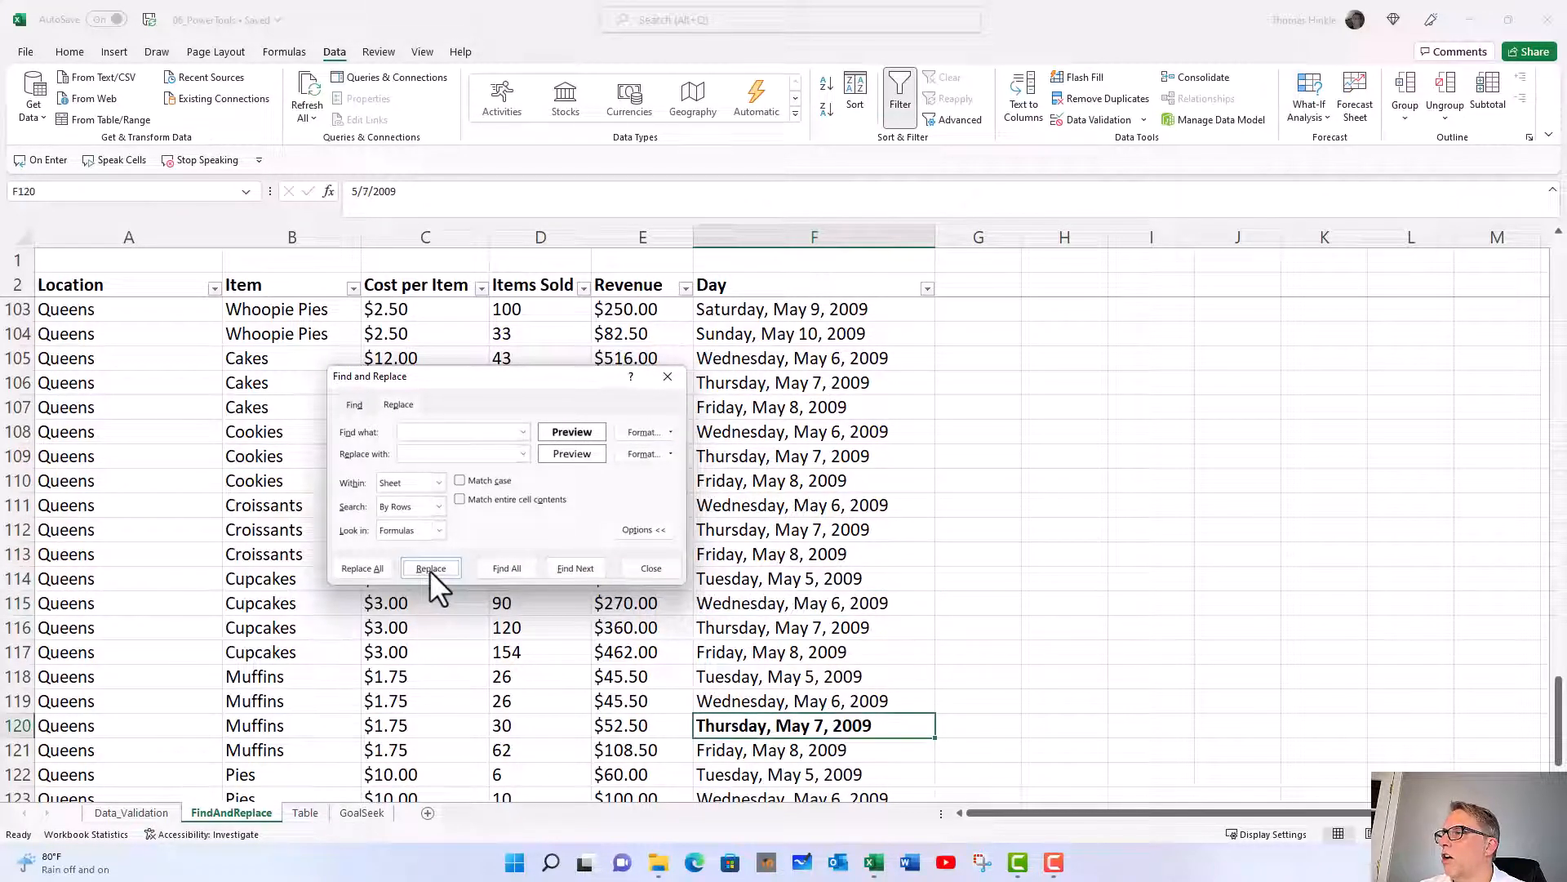
left_click(379, 568)
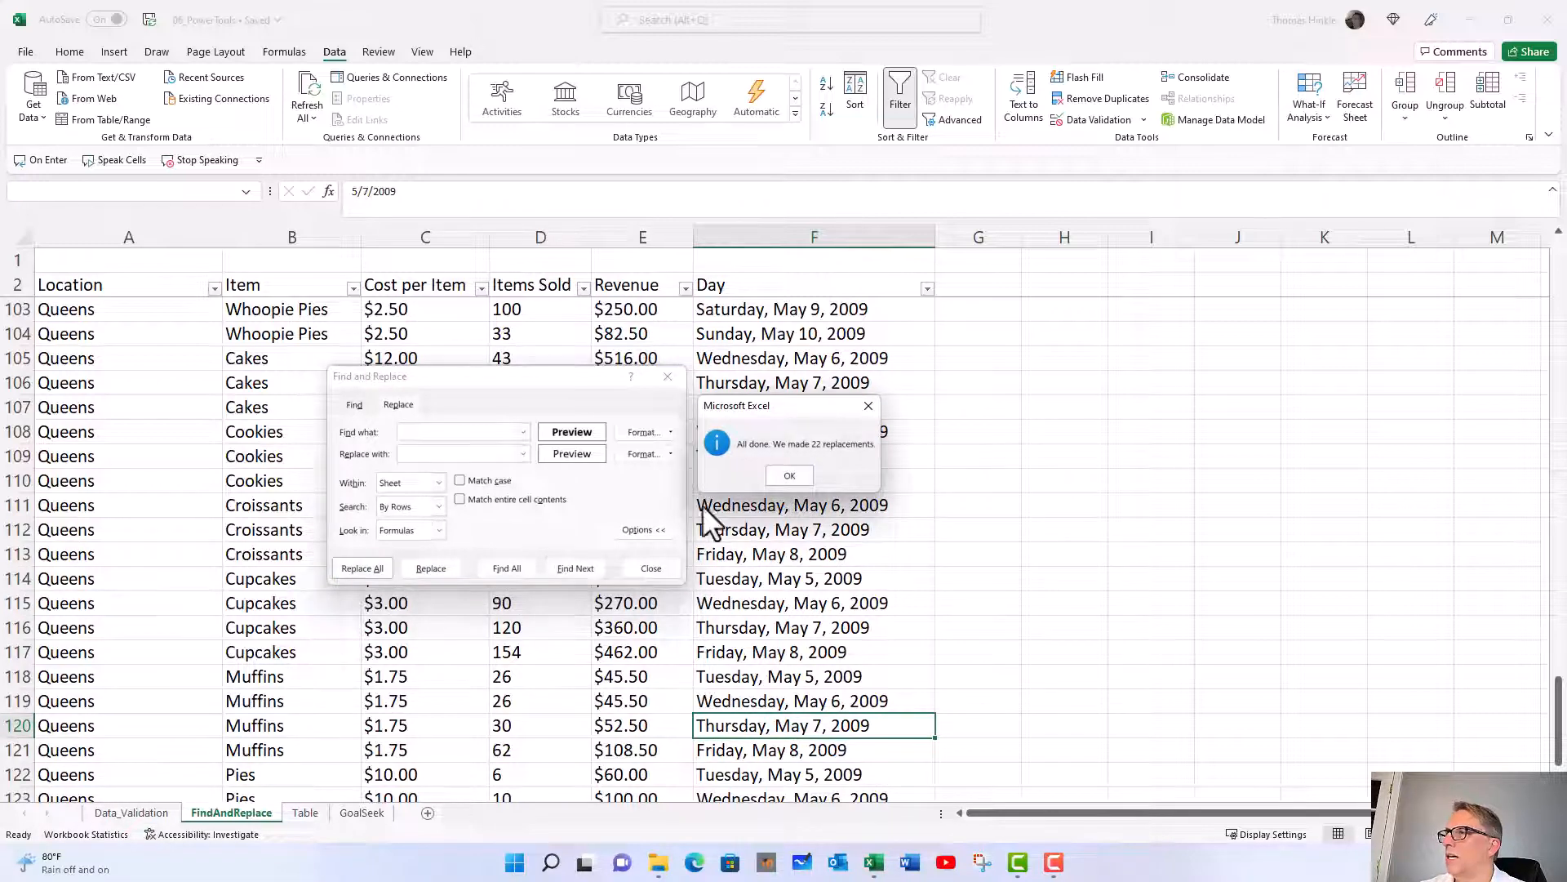
left_click(788, 476)
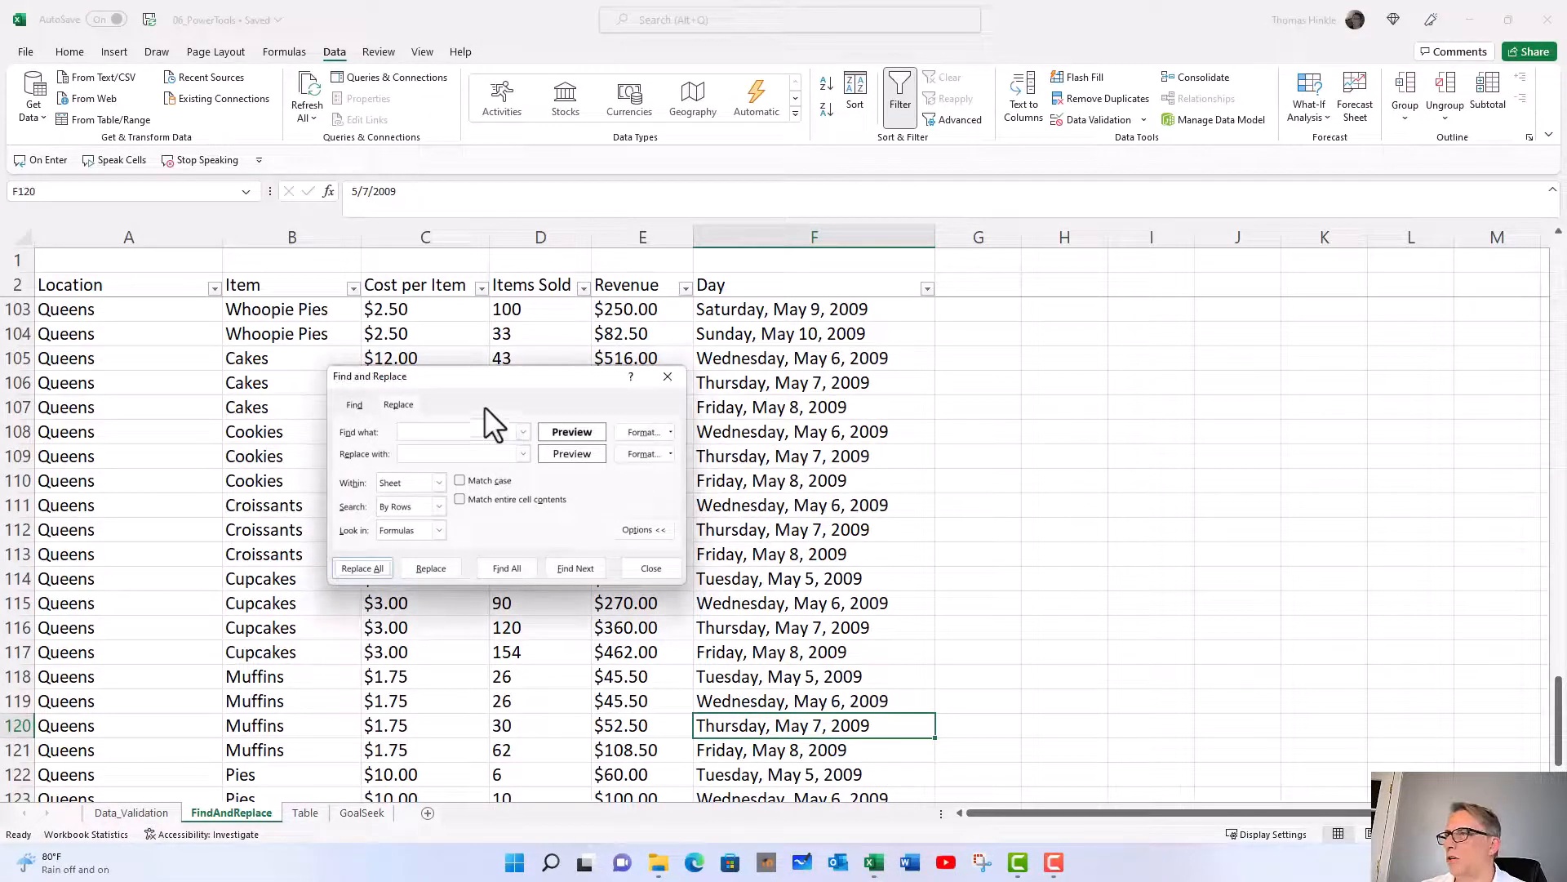
Fill the Brooklyn Cookies cells B9:B14 with the standard yellow color
left_click_drag(483, 379, 568, 371)
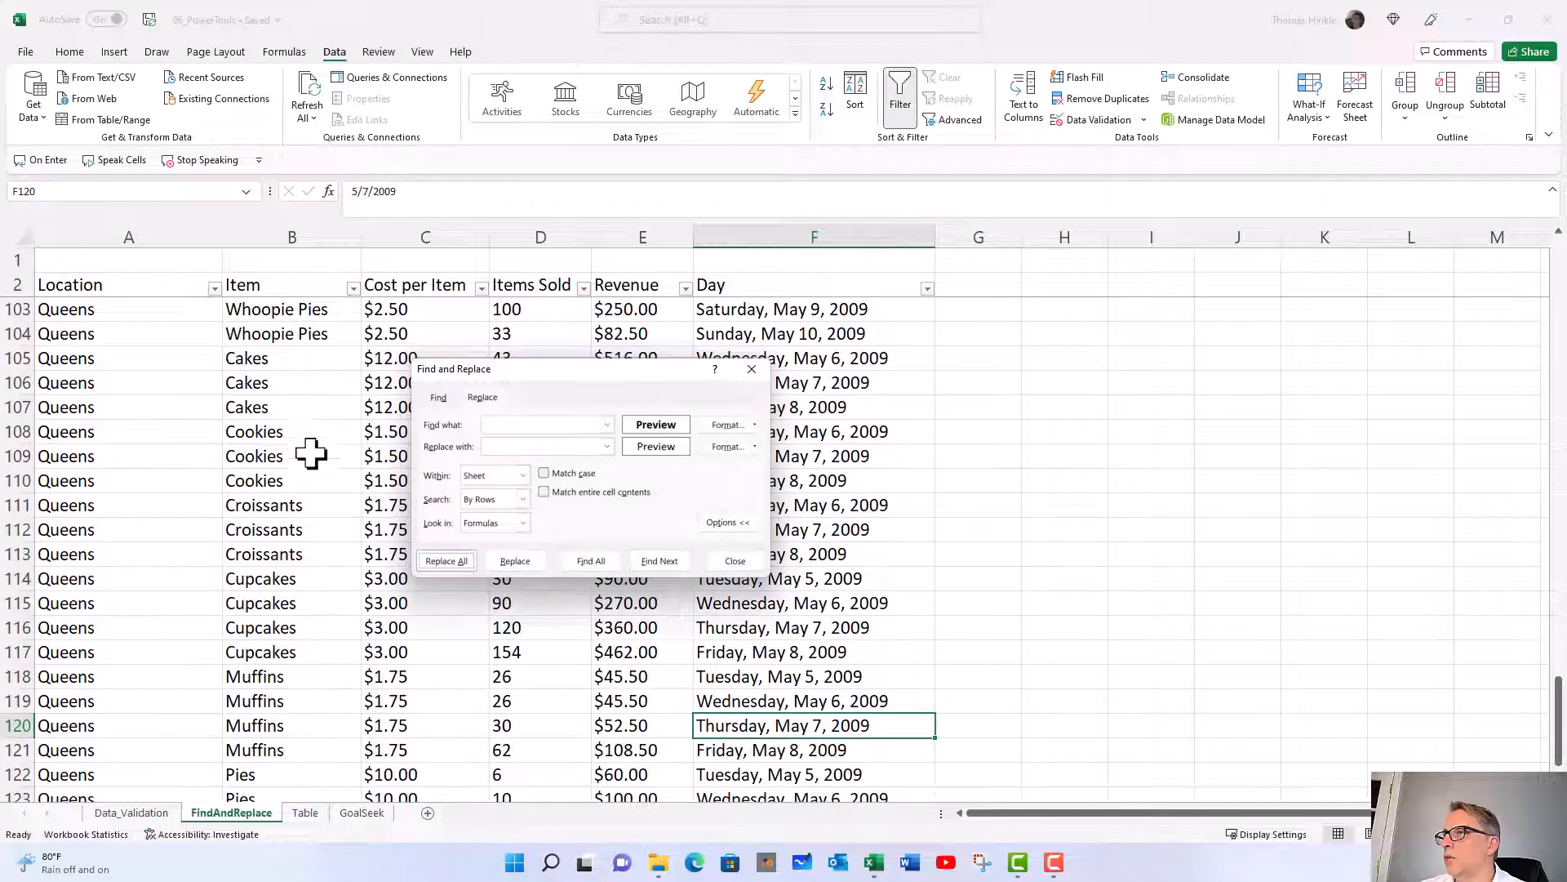
scroll(324, 433, "up", 11)
scroll(324, 432, "up", 20)
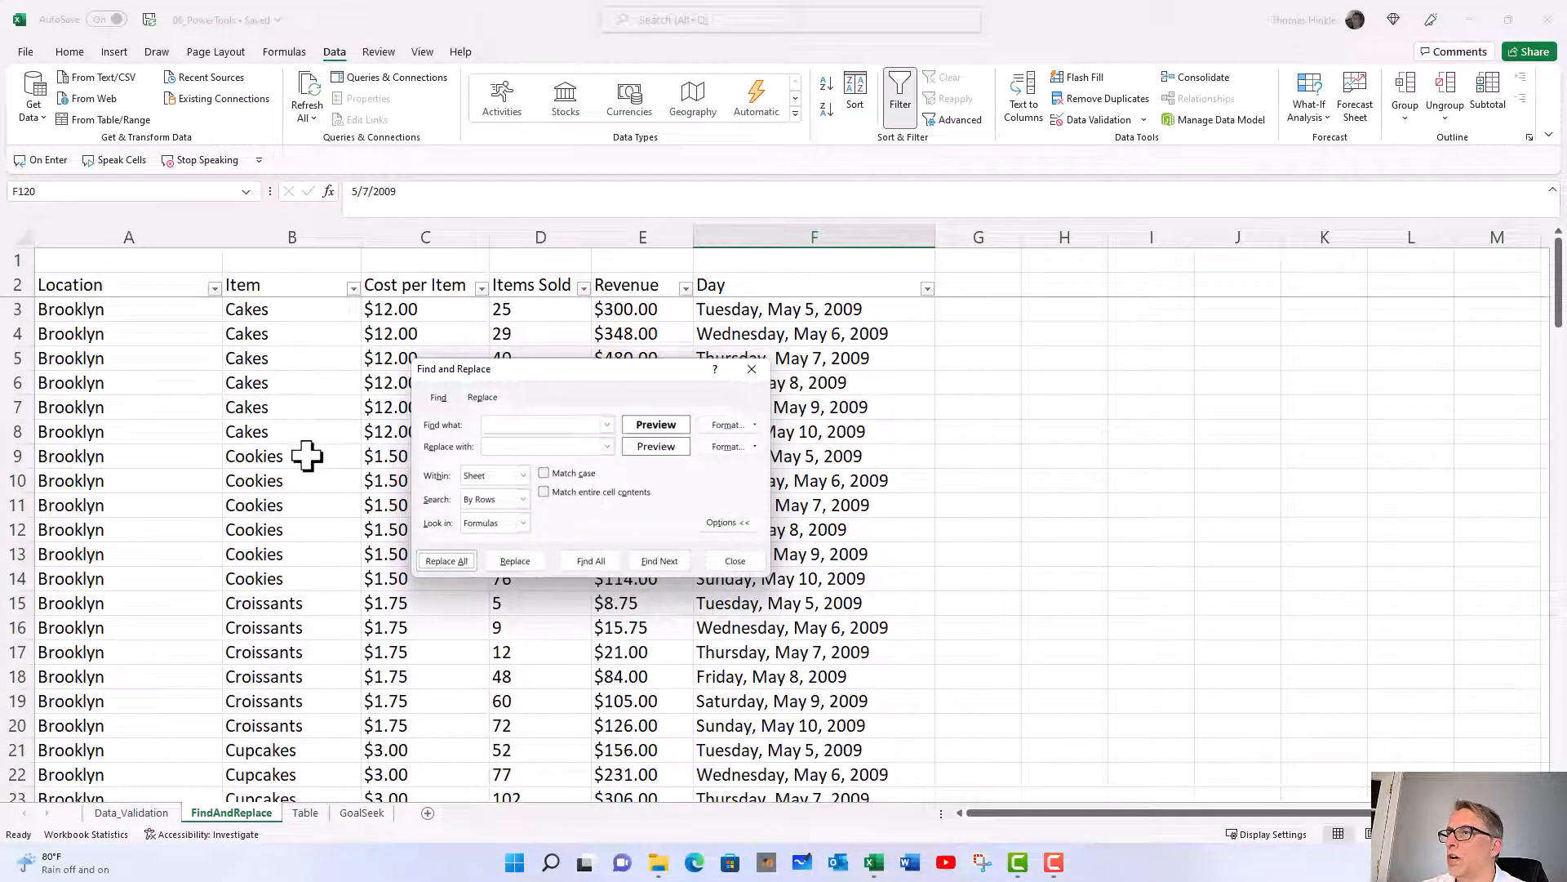
left_click_drag(308, 455, 300, 576)
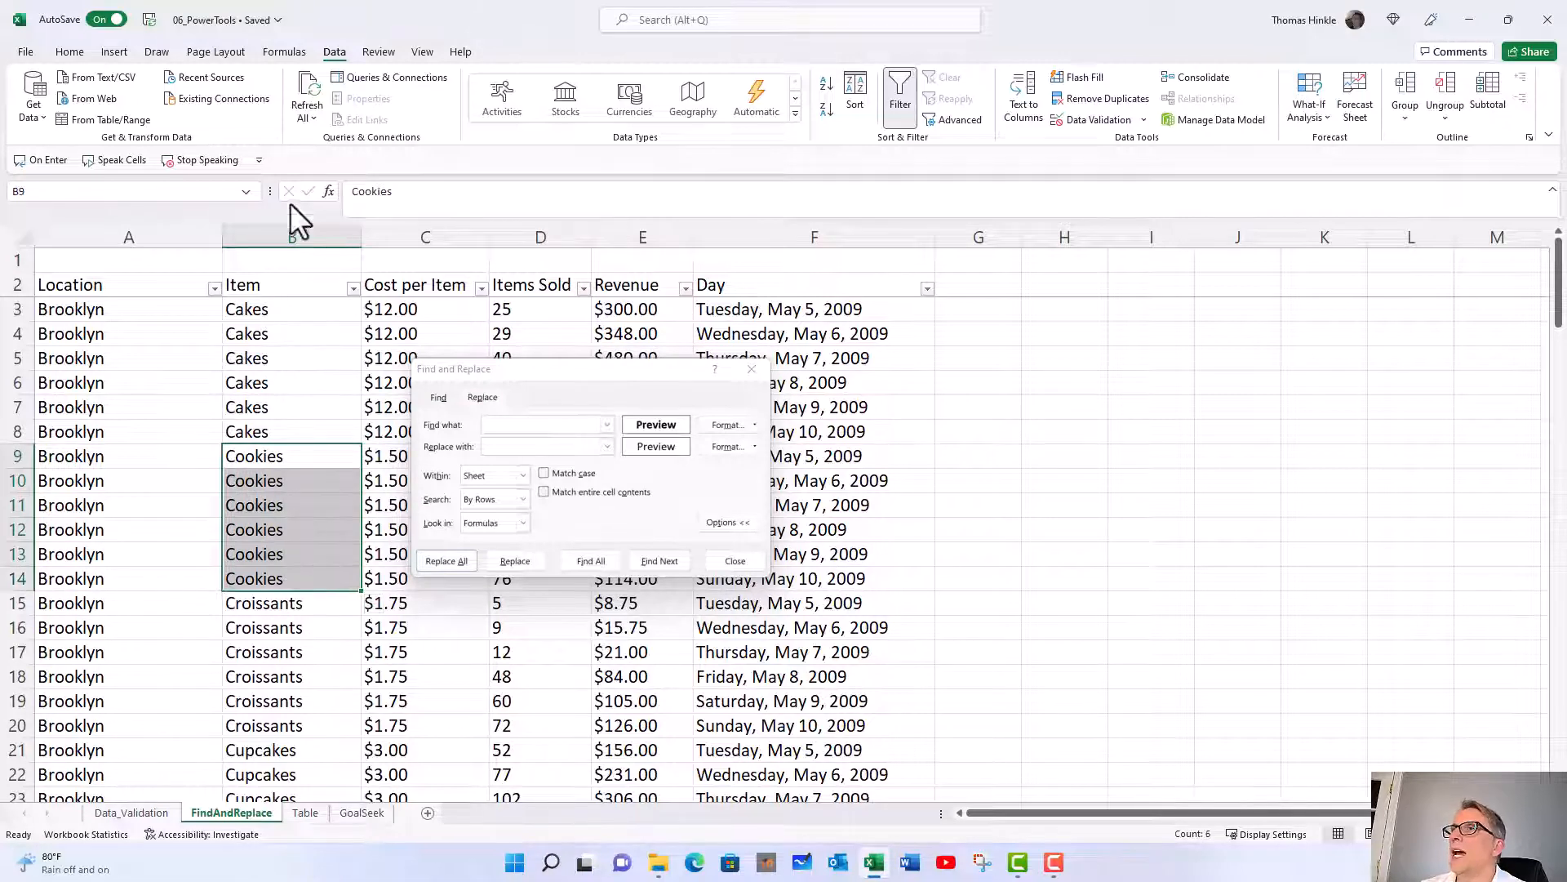
left_click(72, 49)
left_click(342, 115)
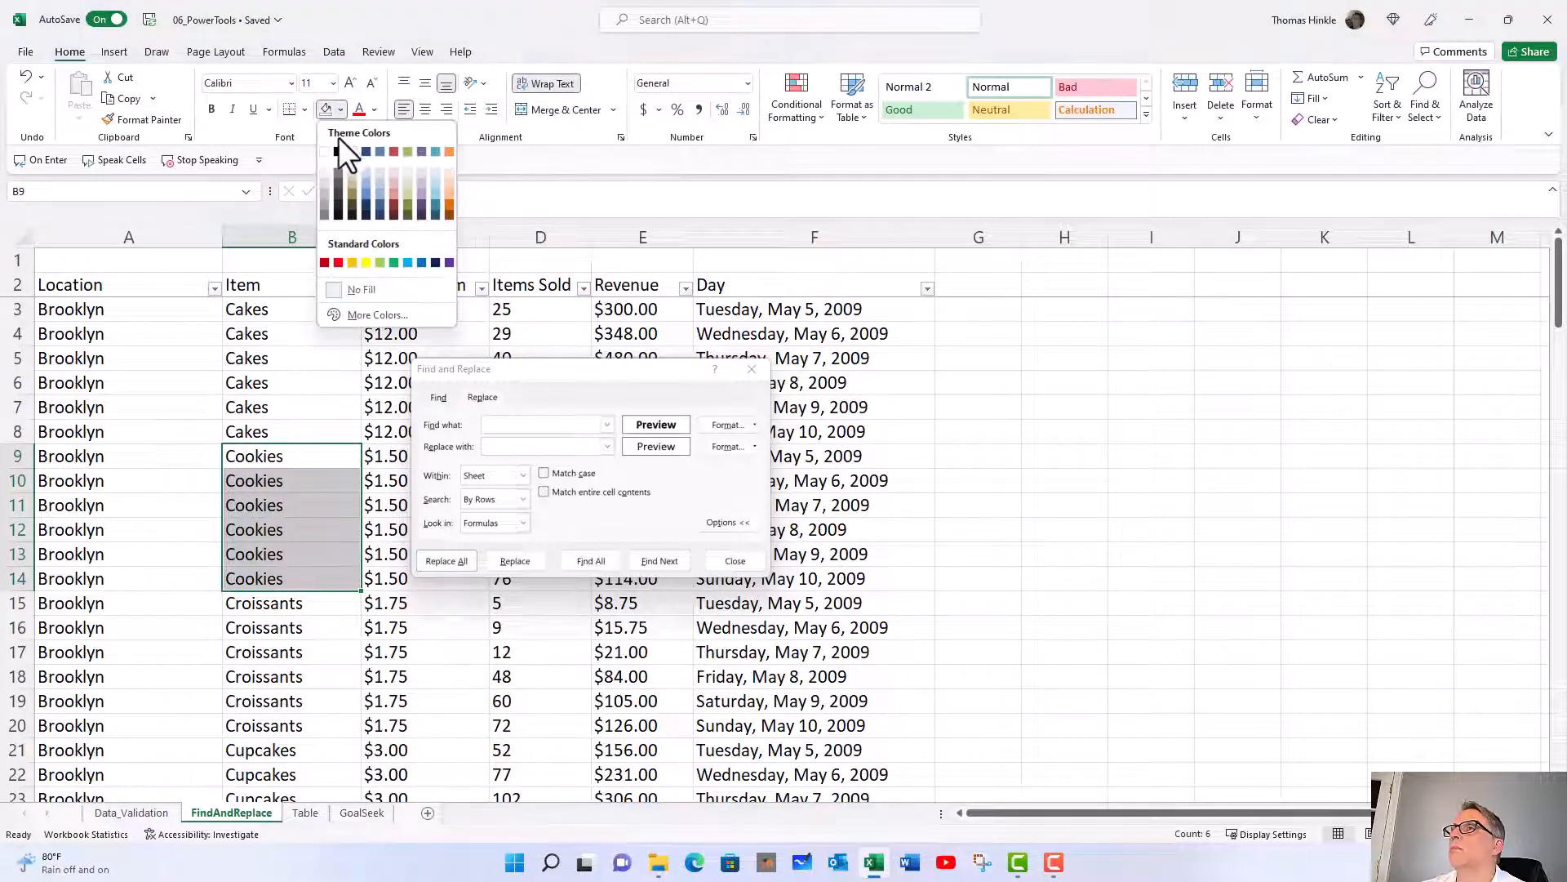
left_click(364, 264)
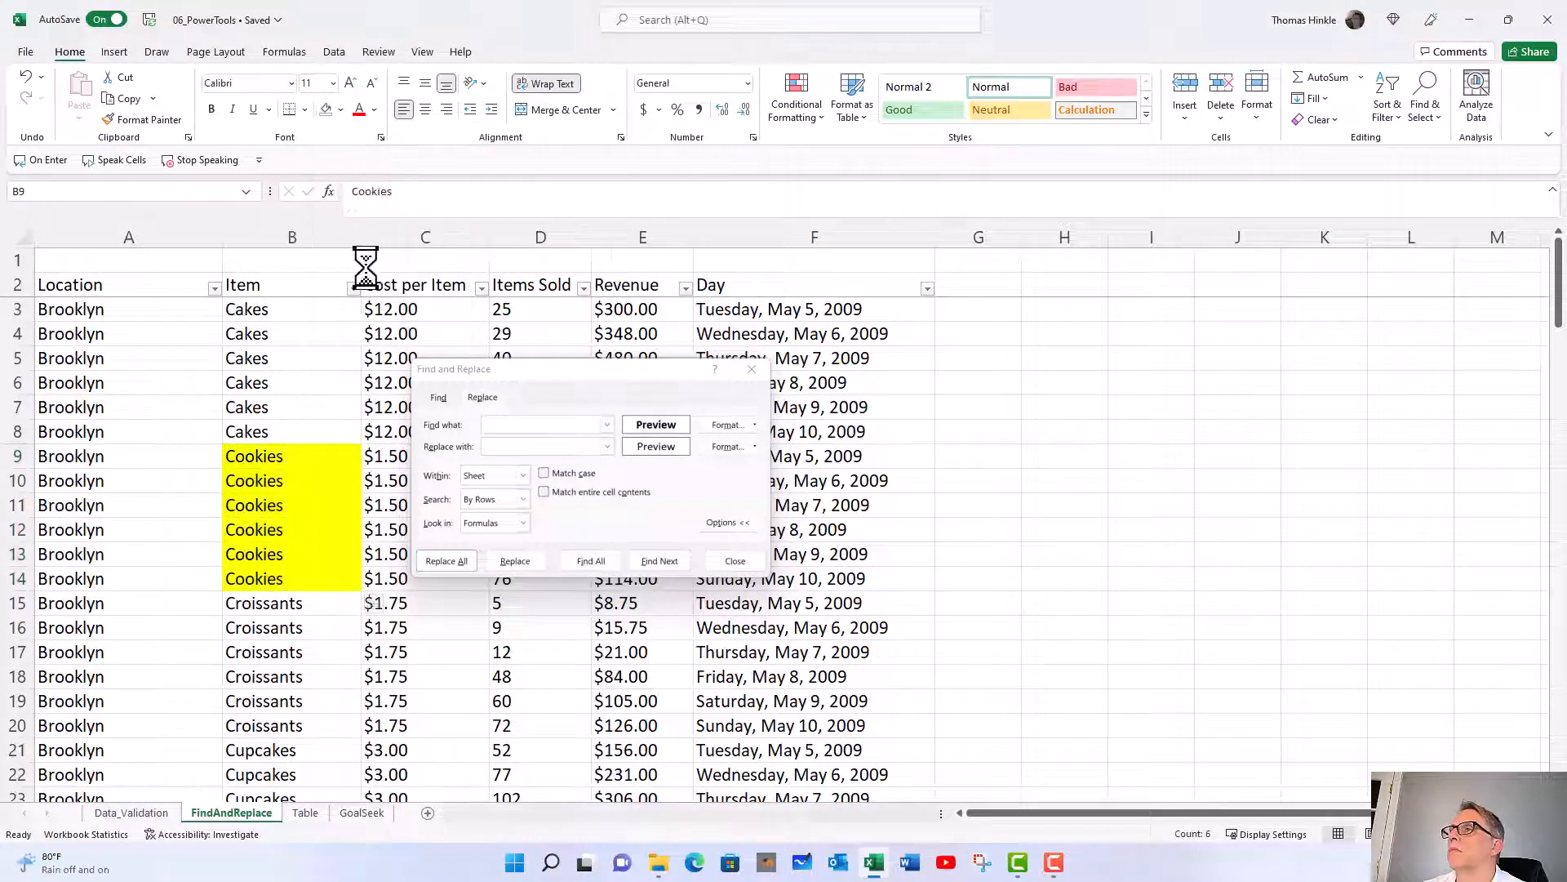
left_click(332, 501)
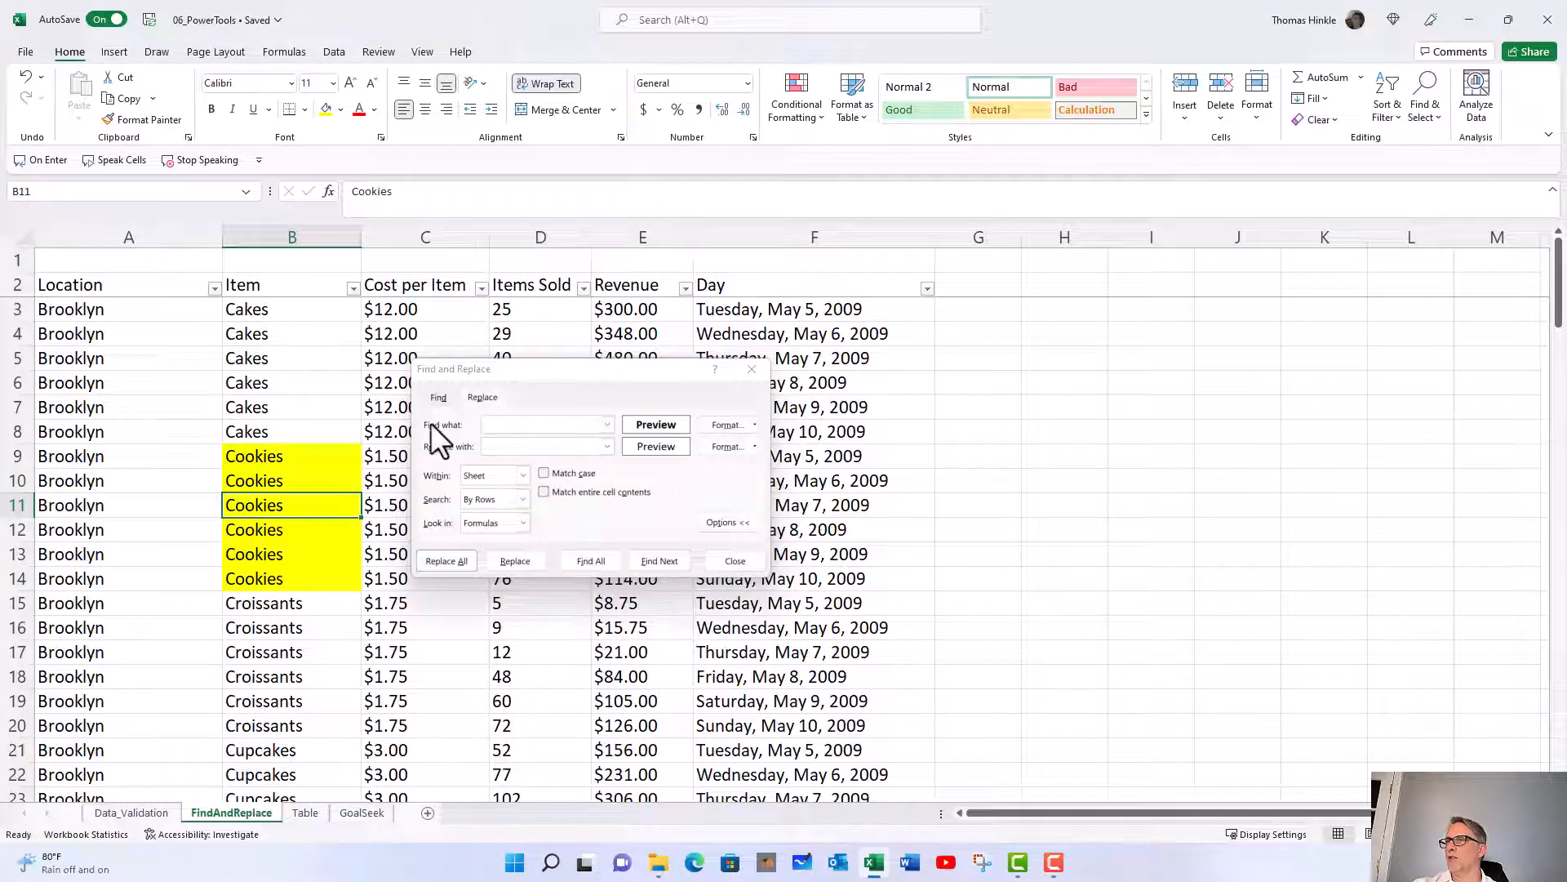
Set the search format to the Regular font style with yellow fill, and find the next matching cell
left_click(739, 425)
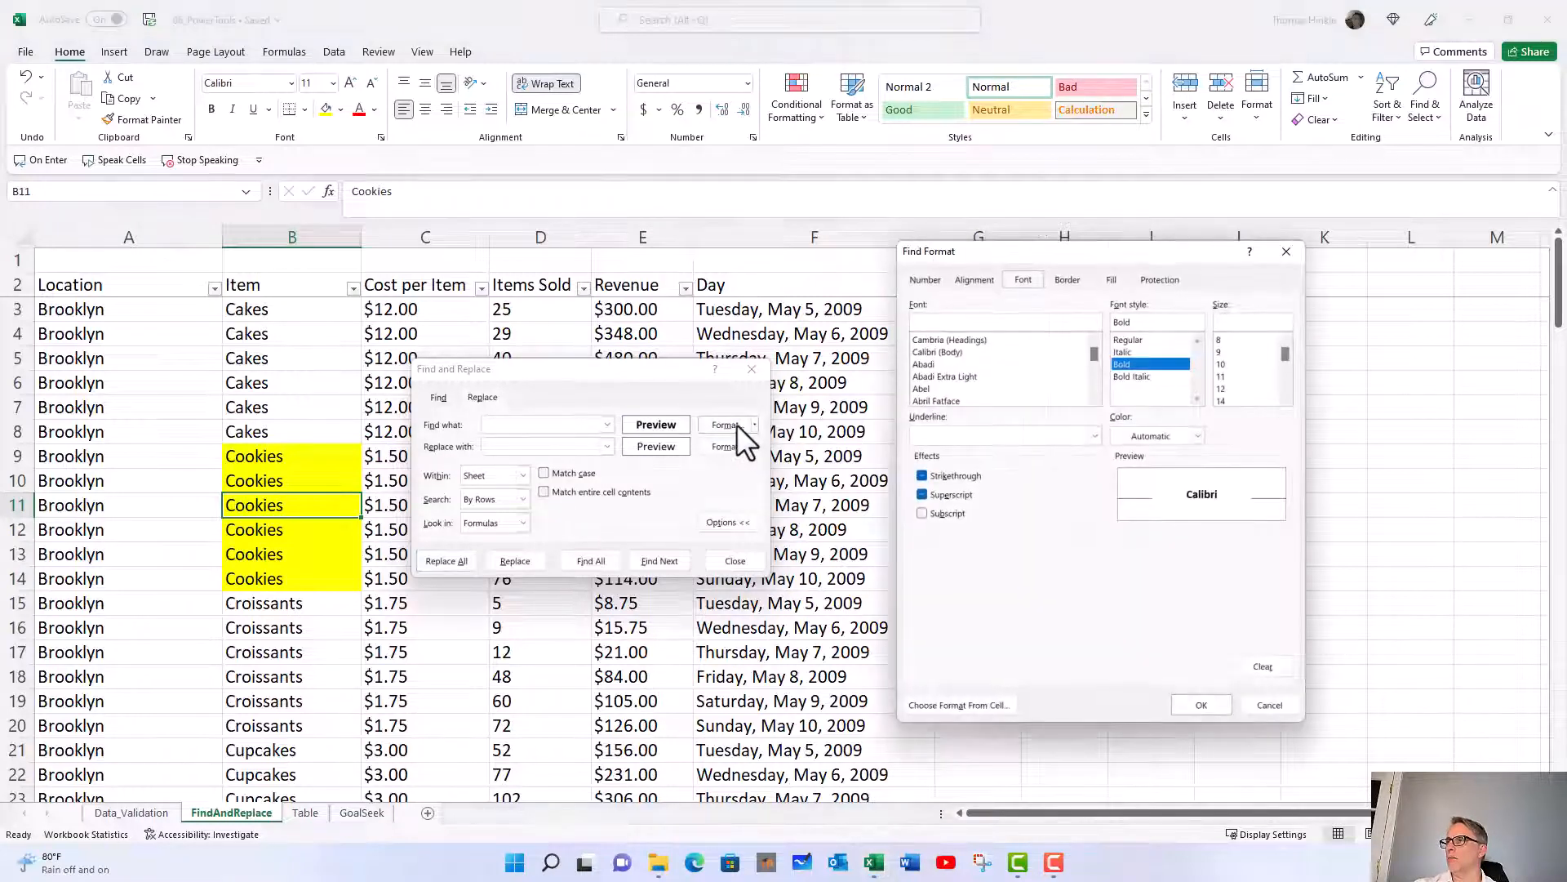
left_click_drag(1144, 253, 1076, 256)
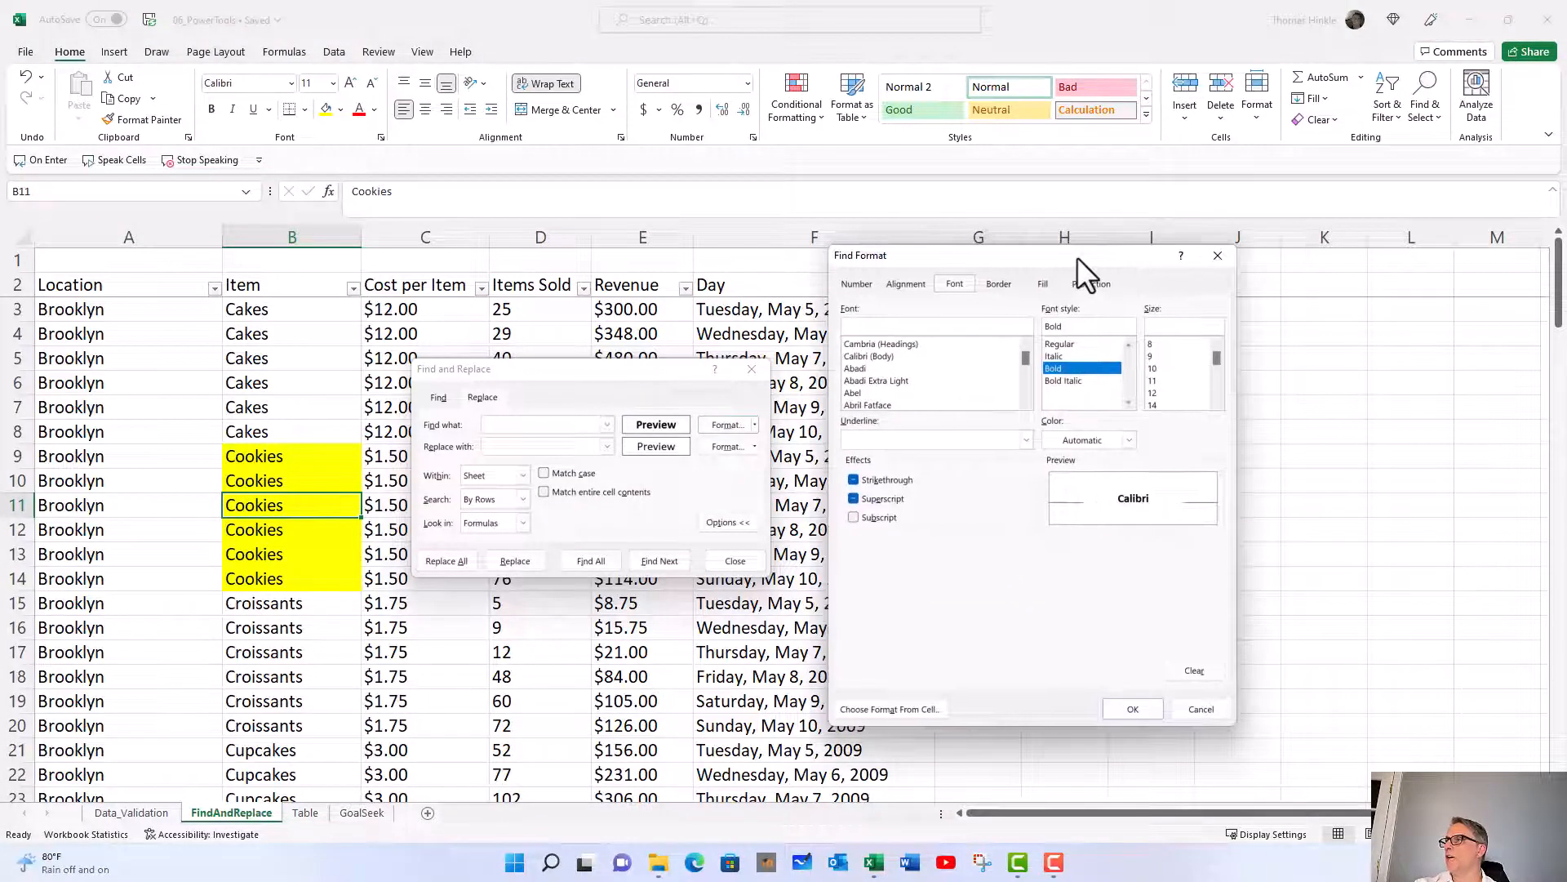
left_click(1060, 344)
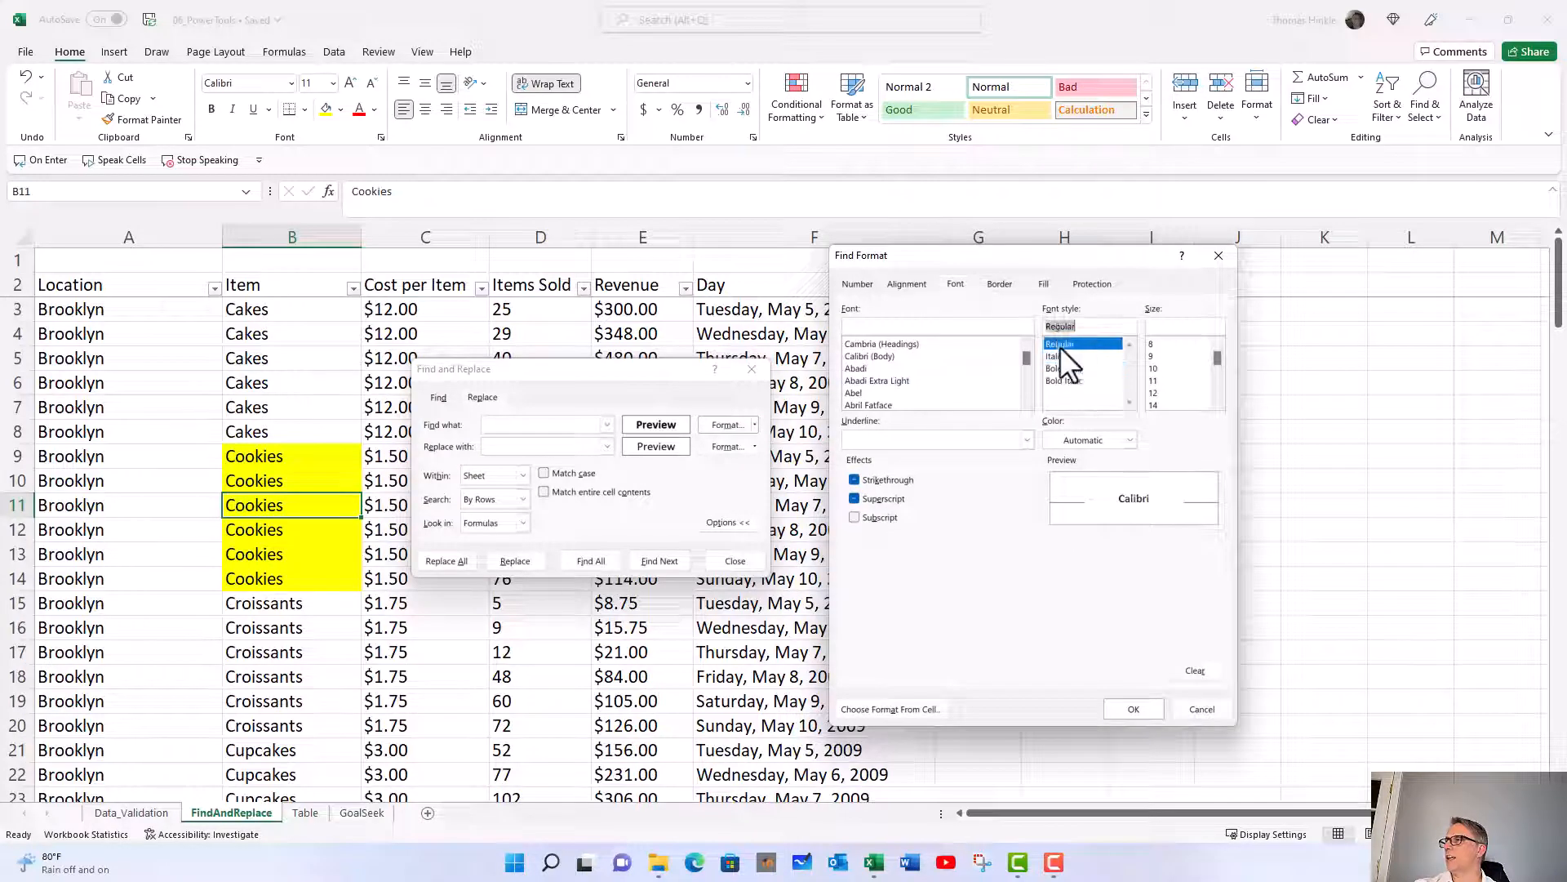
left_click(1048, 286)
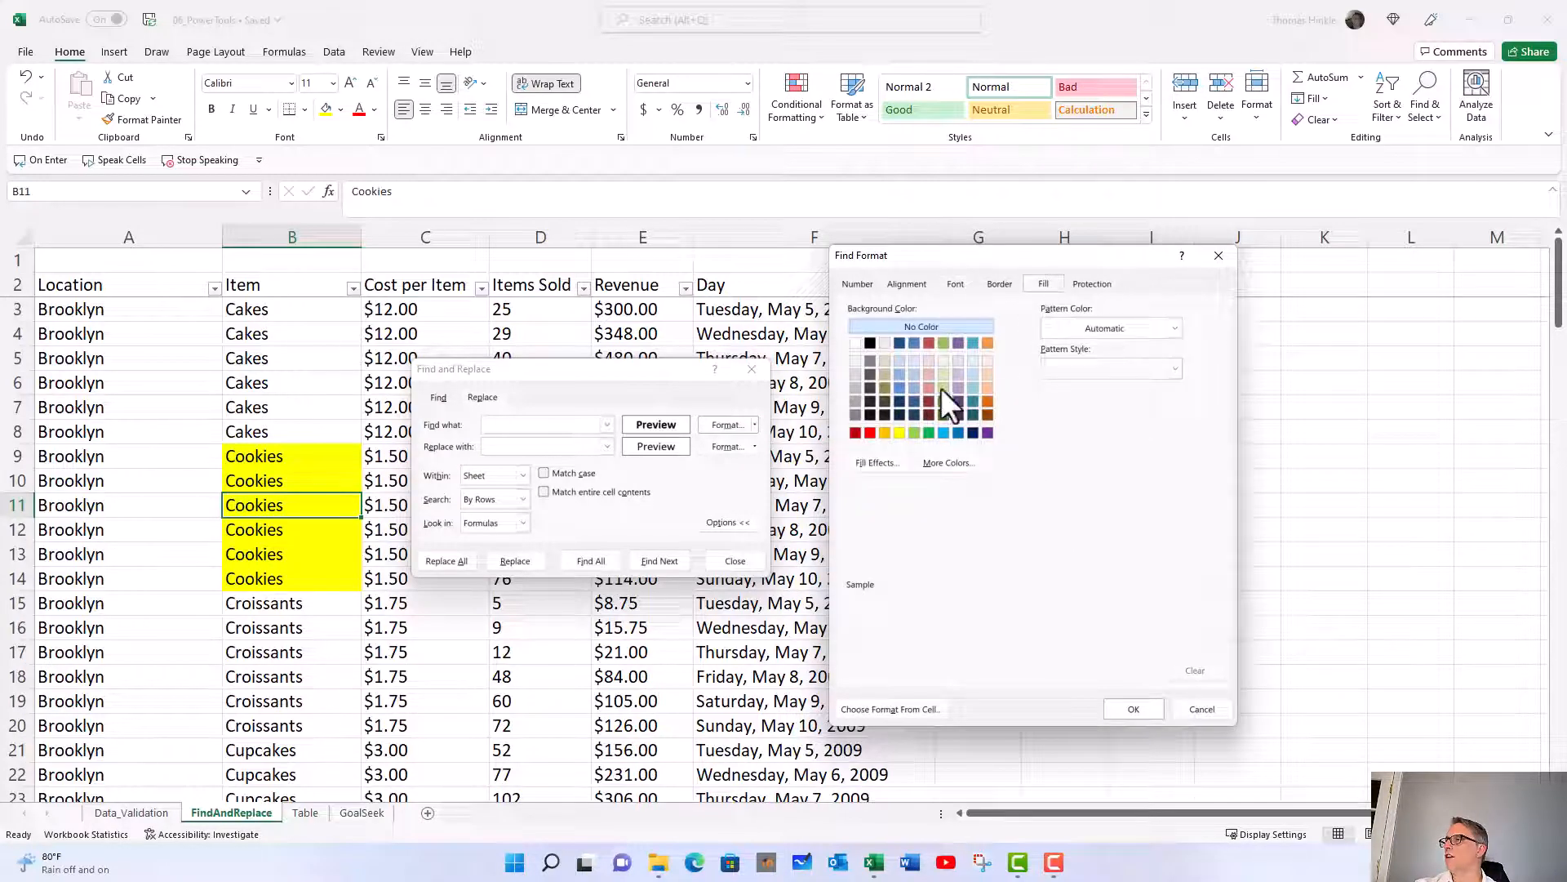
left_click(899, 431)
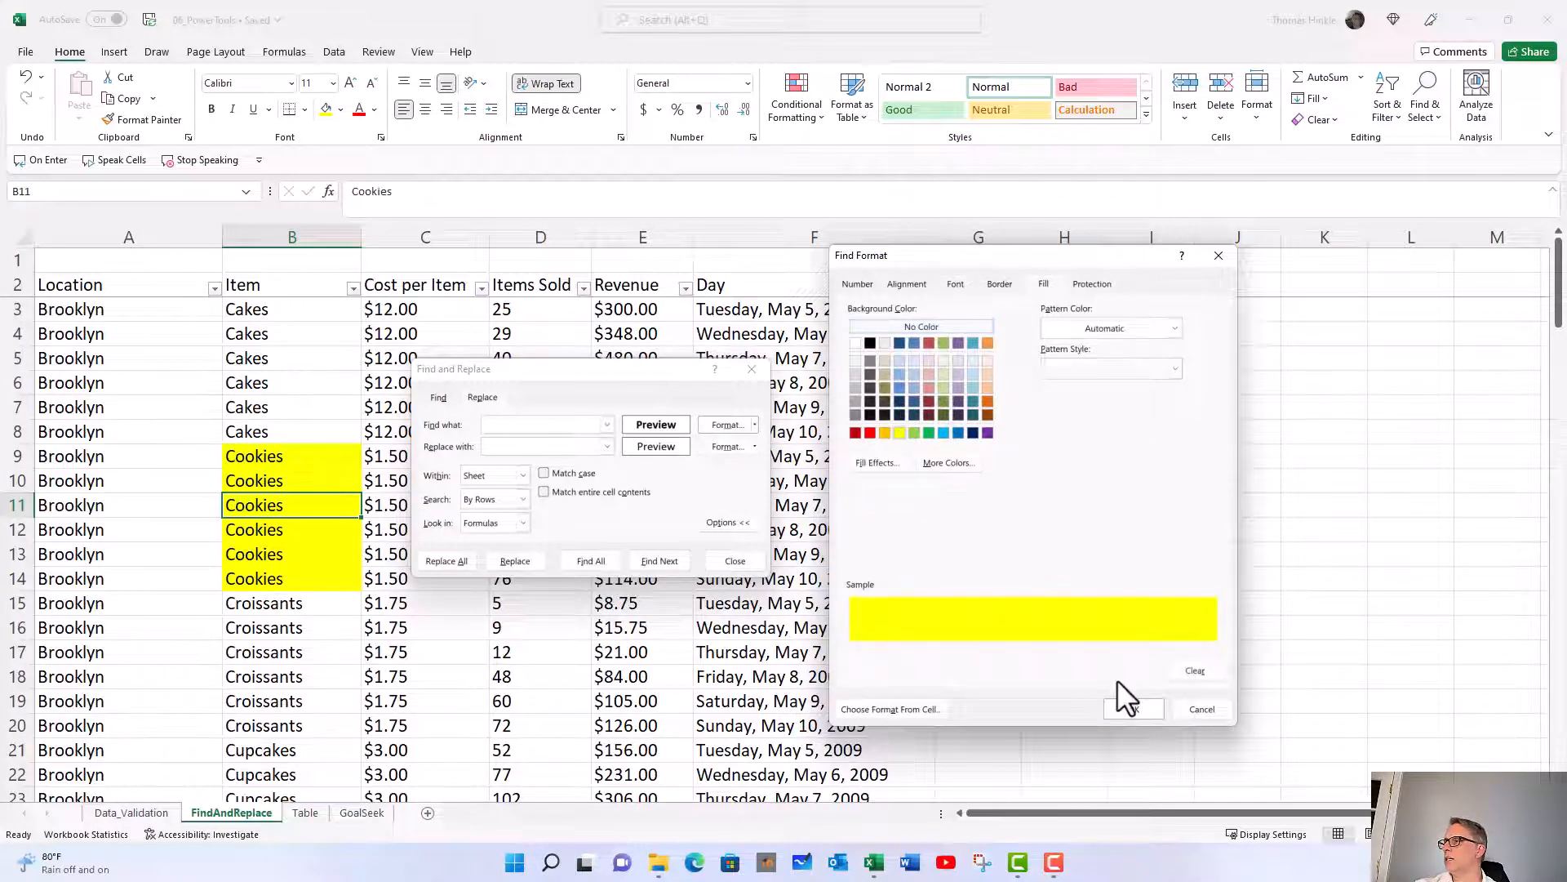
left_click(1131, 707)
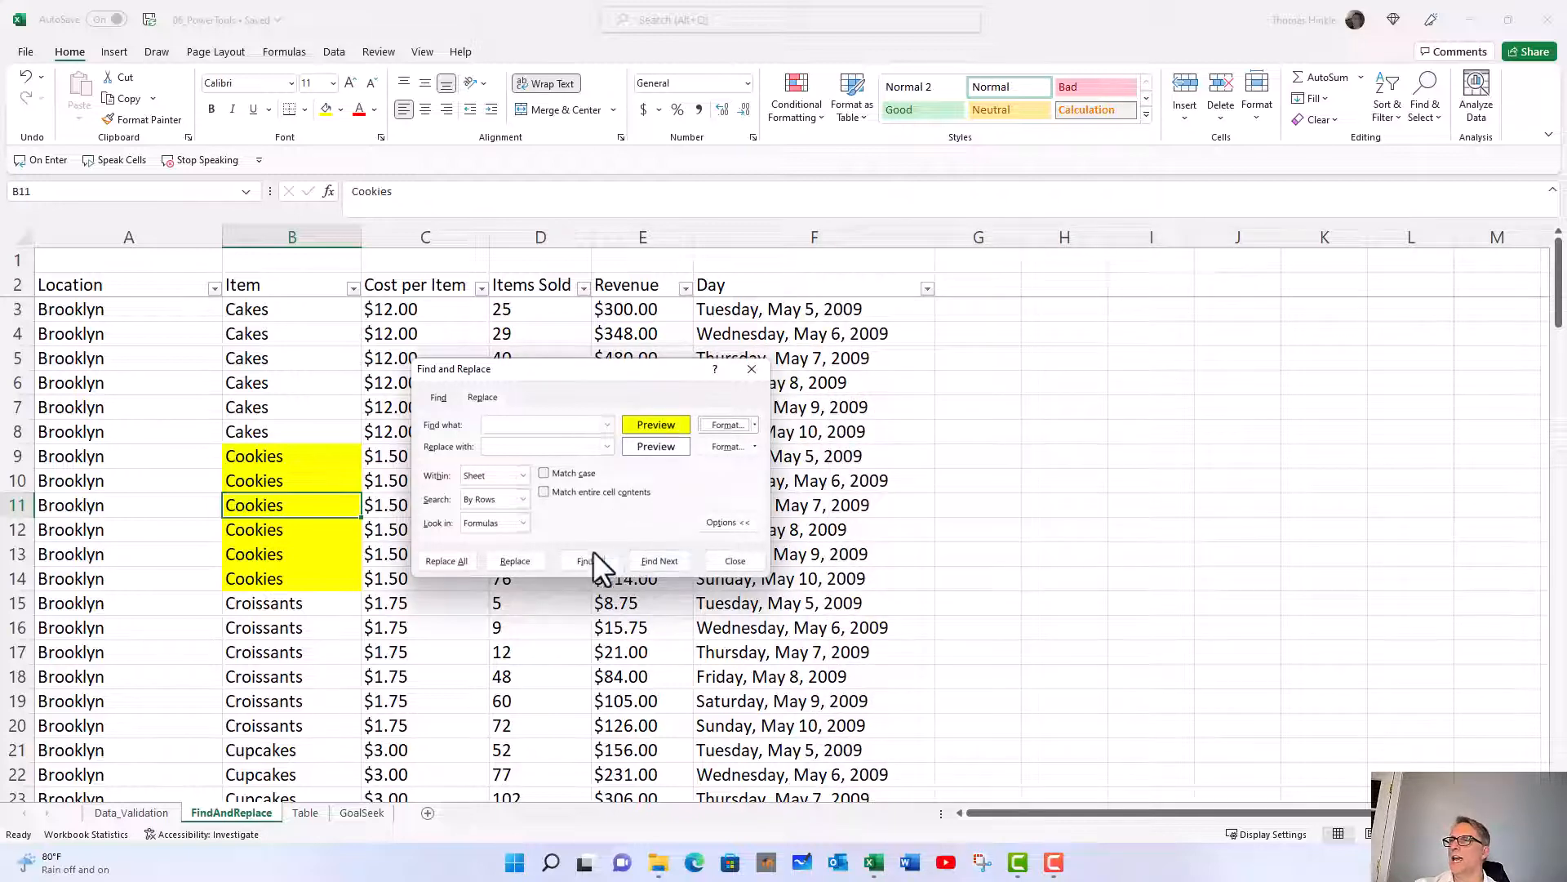
left_click(659, 562)
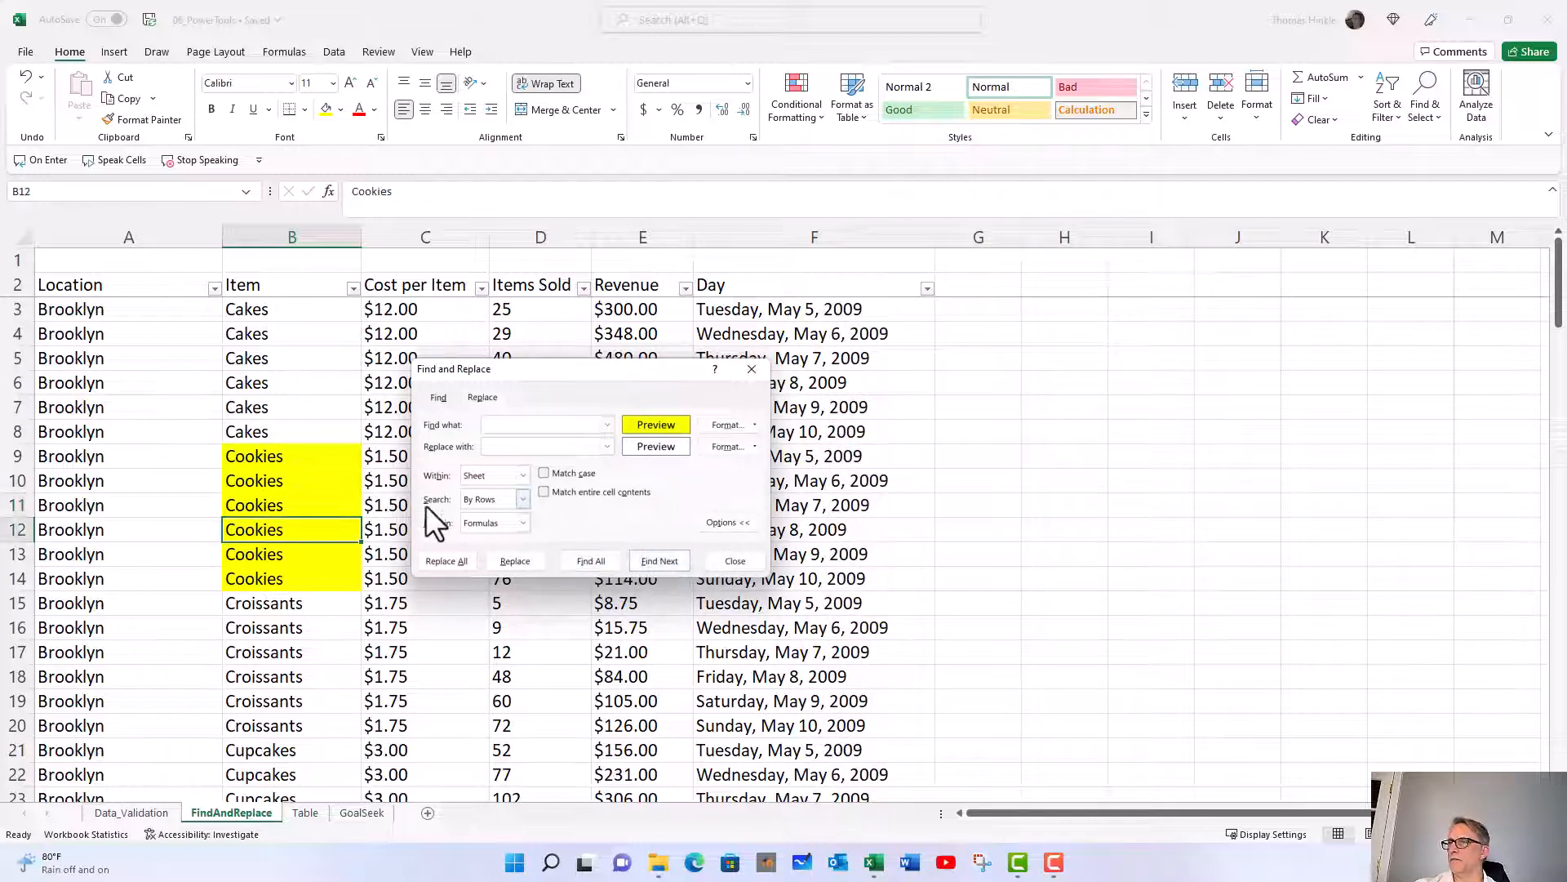
Set the replacement format's background fill to No Color
left_click(752, 445)
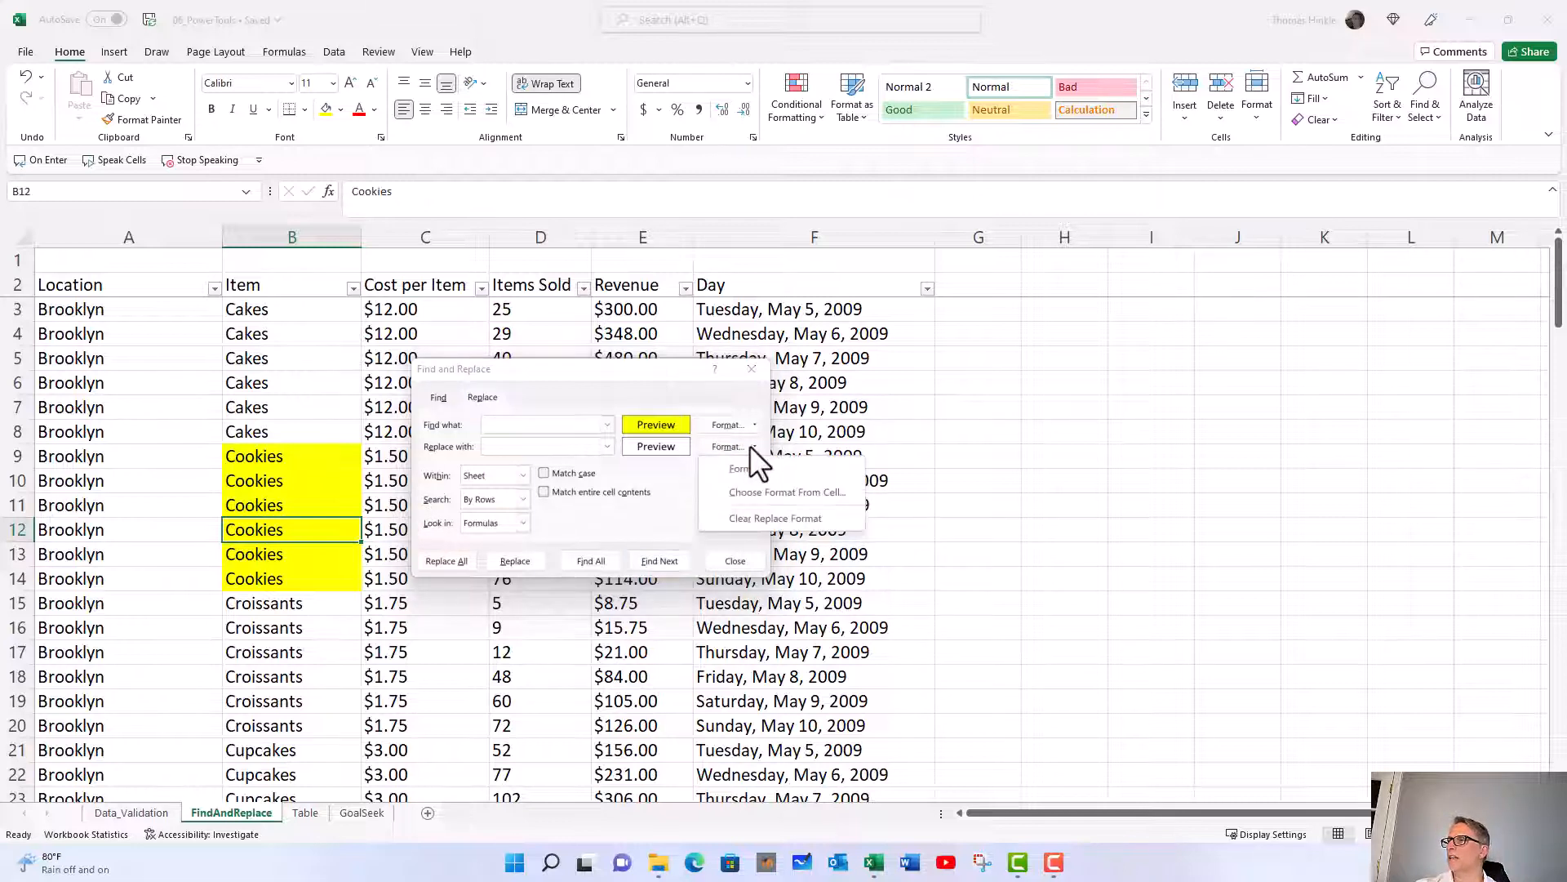
left_click(736, 468)
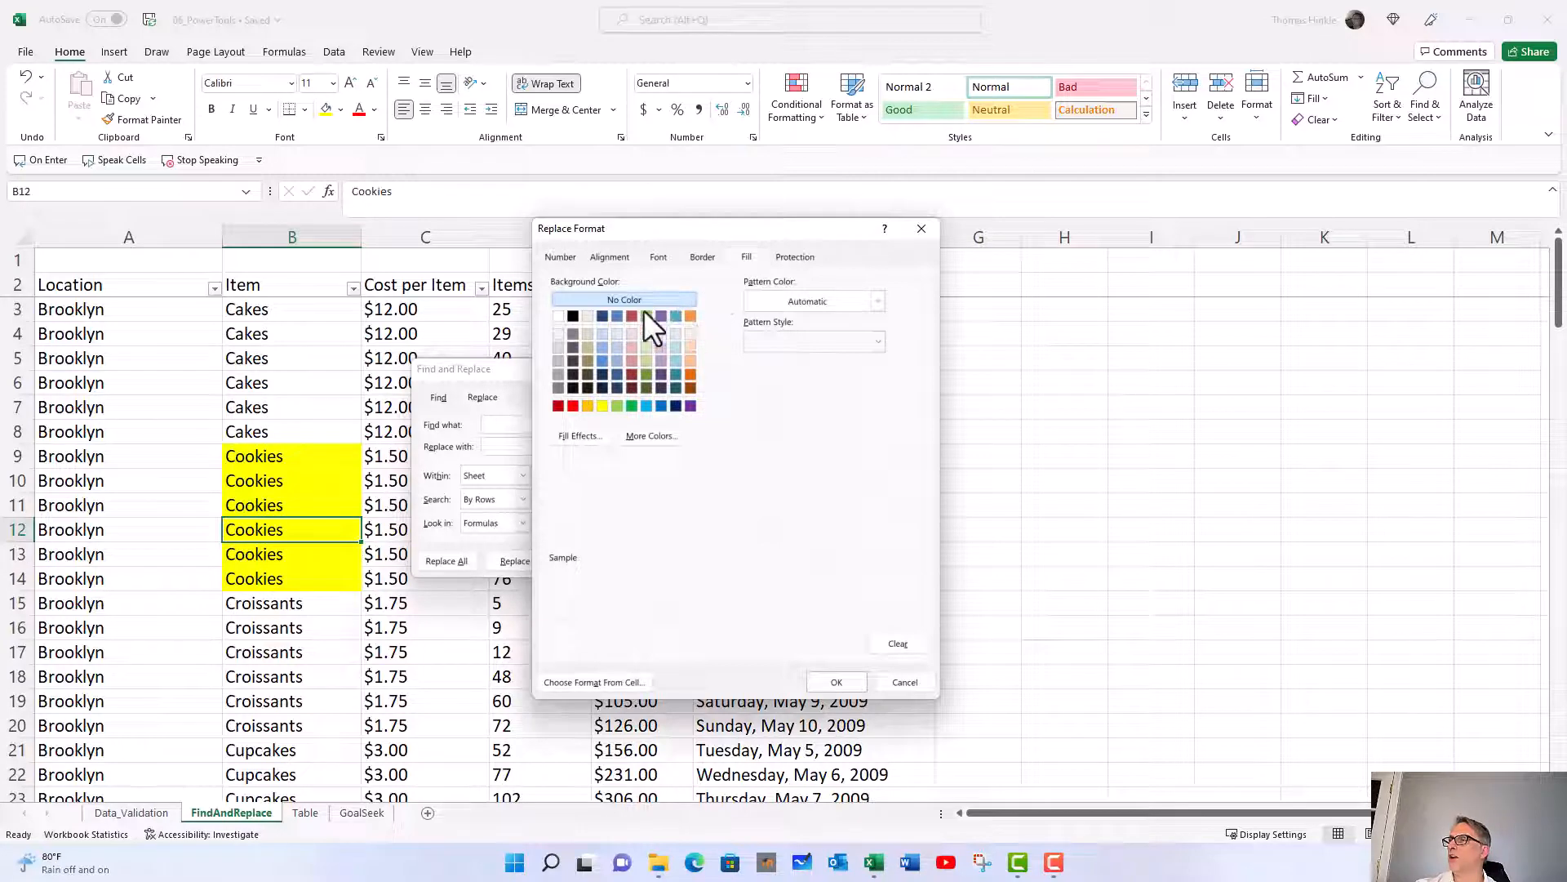
left_click(827, 681)
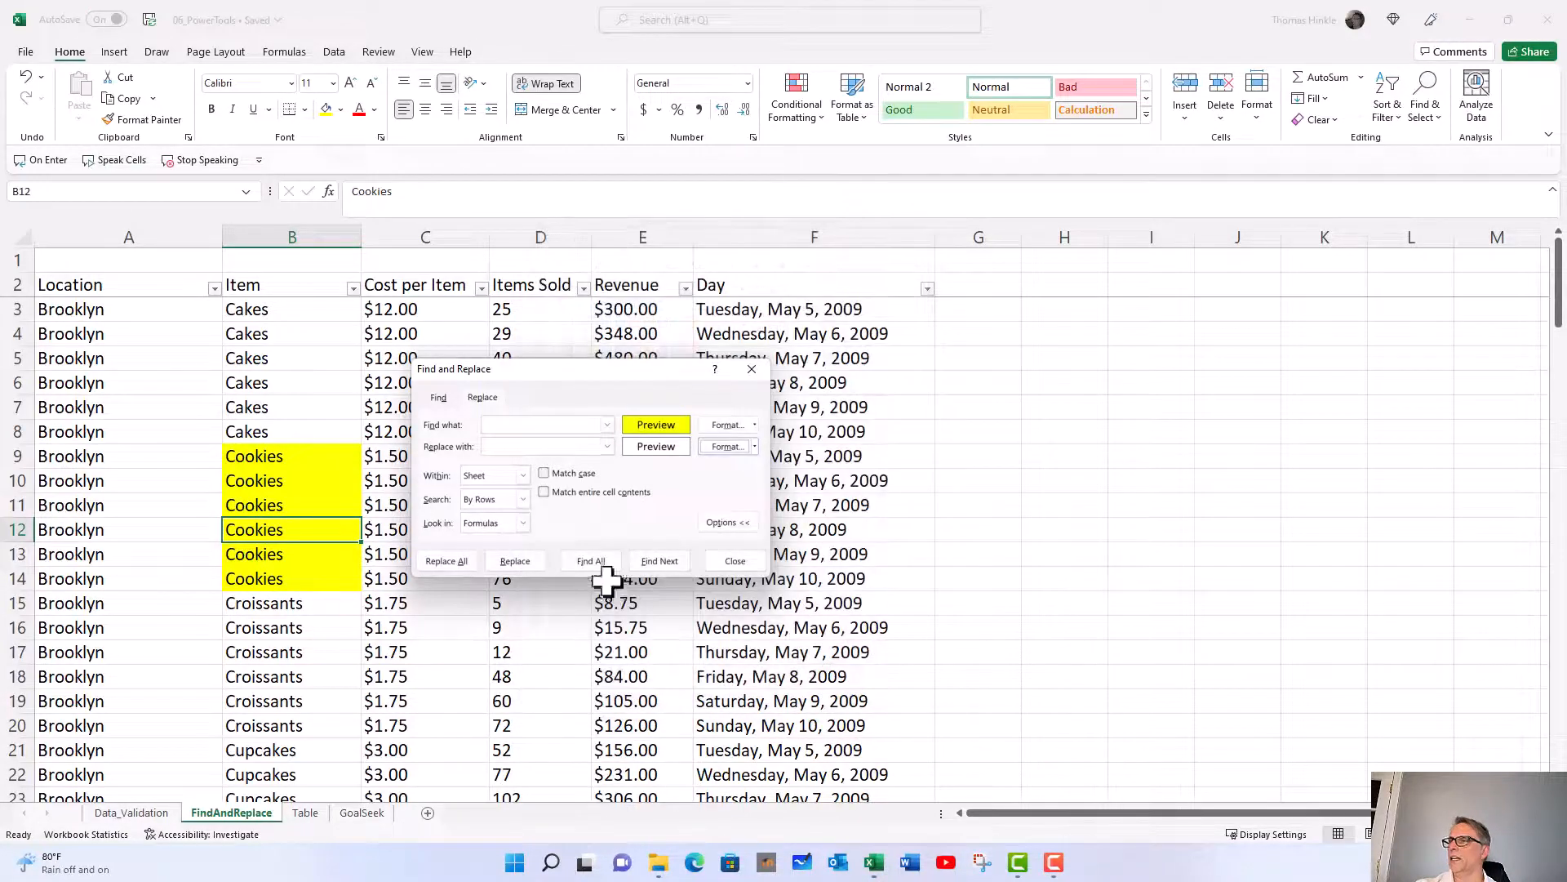
Remove the yellow fill by replacing the format in two matches individually and in all the remaining ones together
left_click(519, 559)
left_click(521, 560)
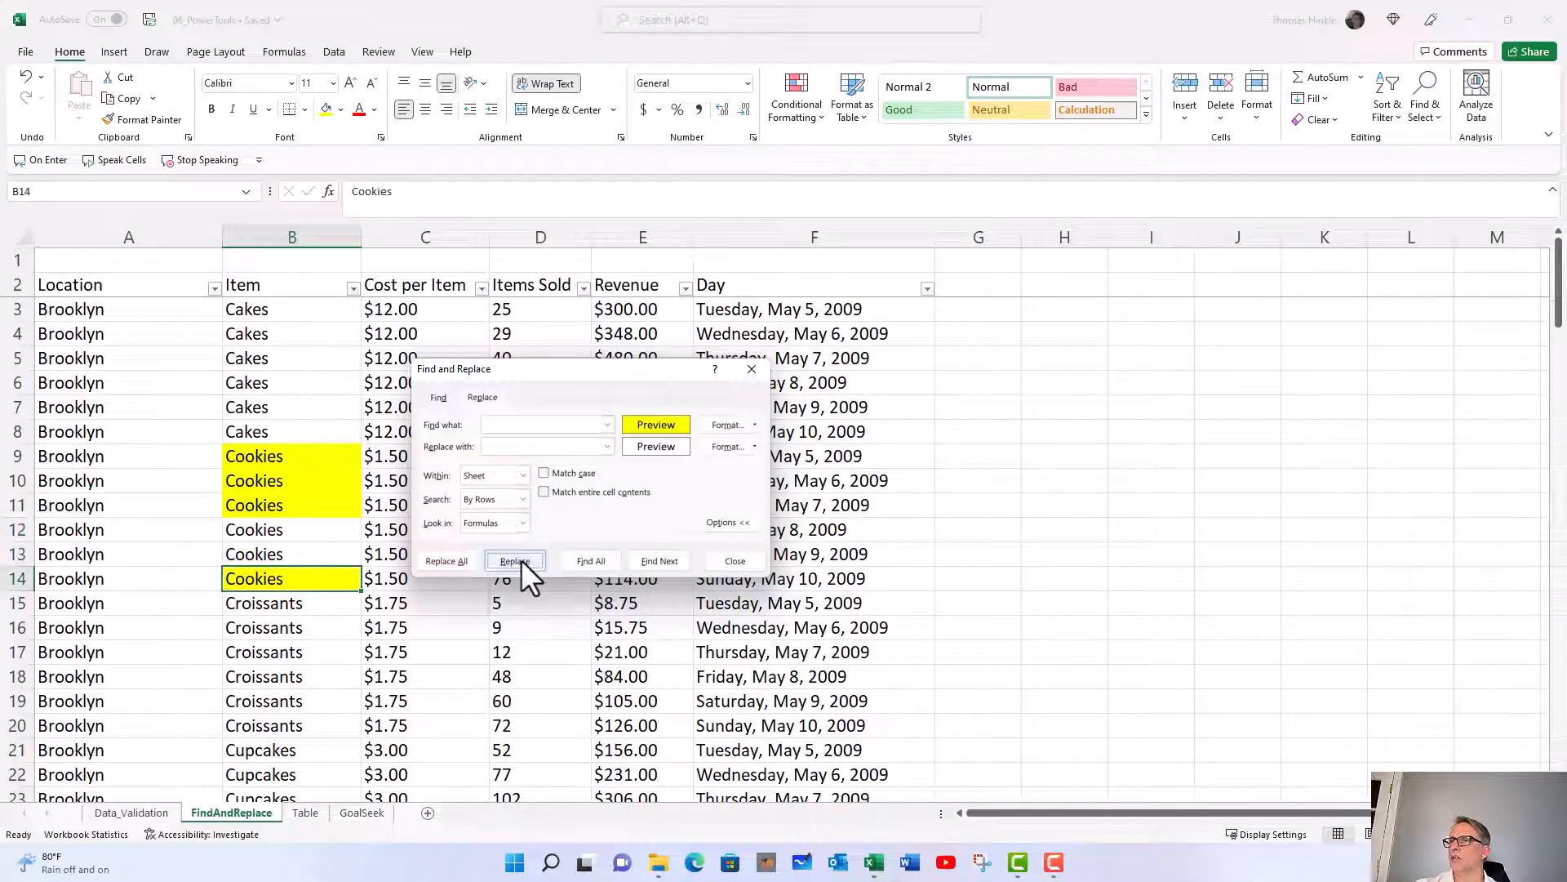
left_click(457, 561)
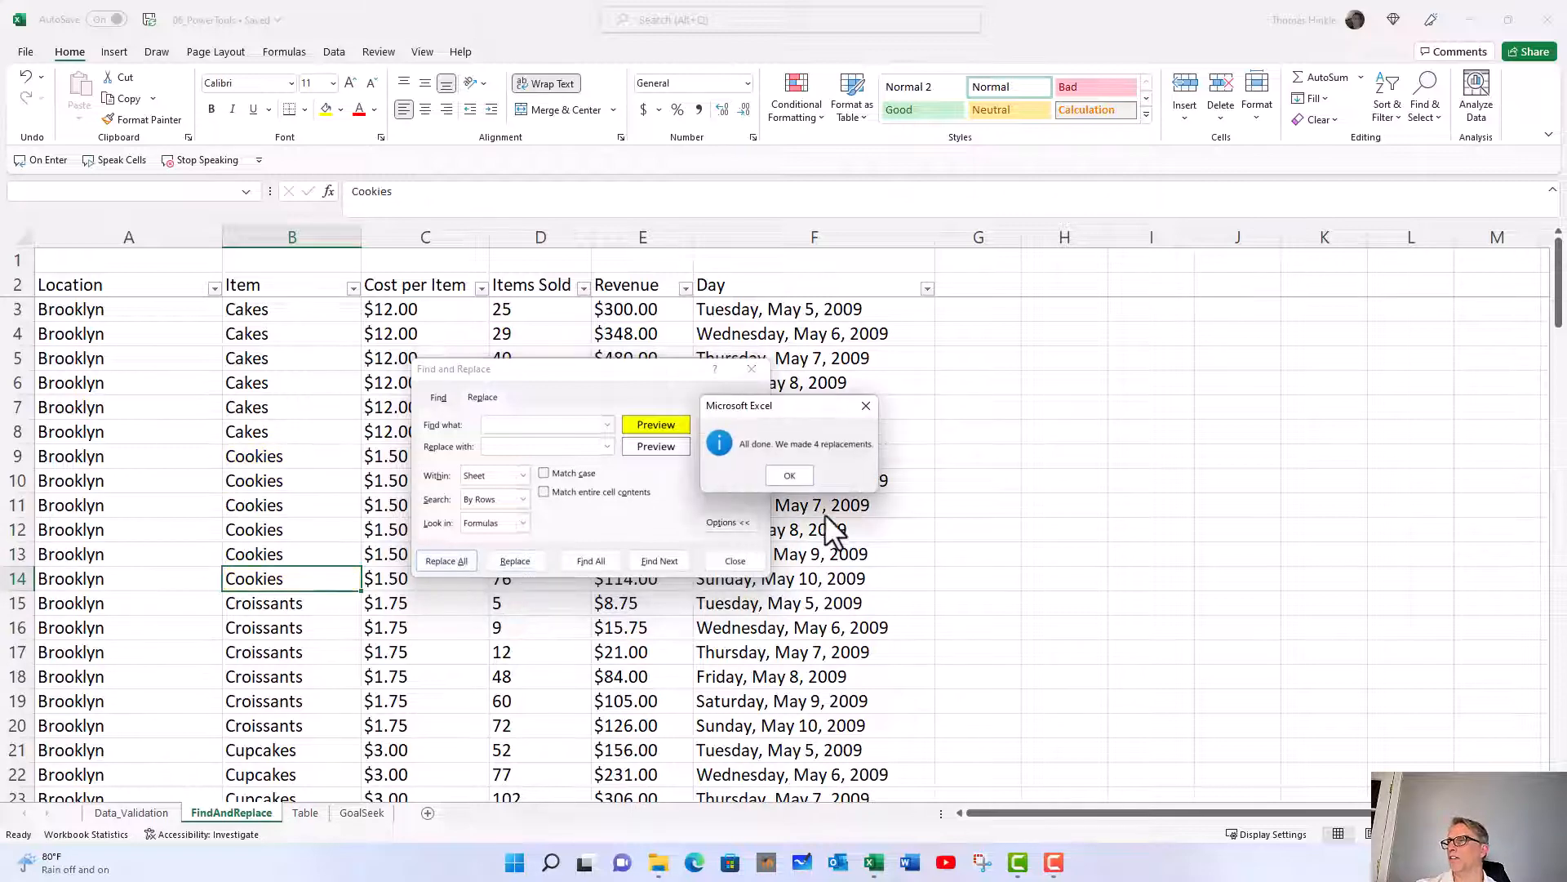
left_click(799, 471)
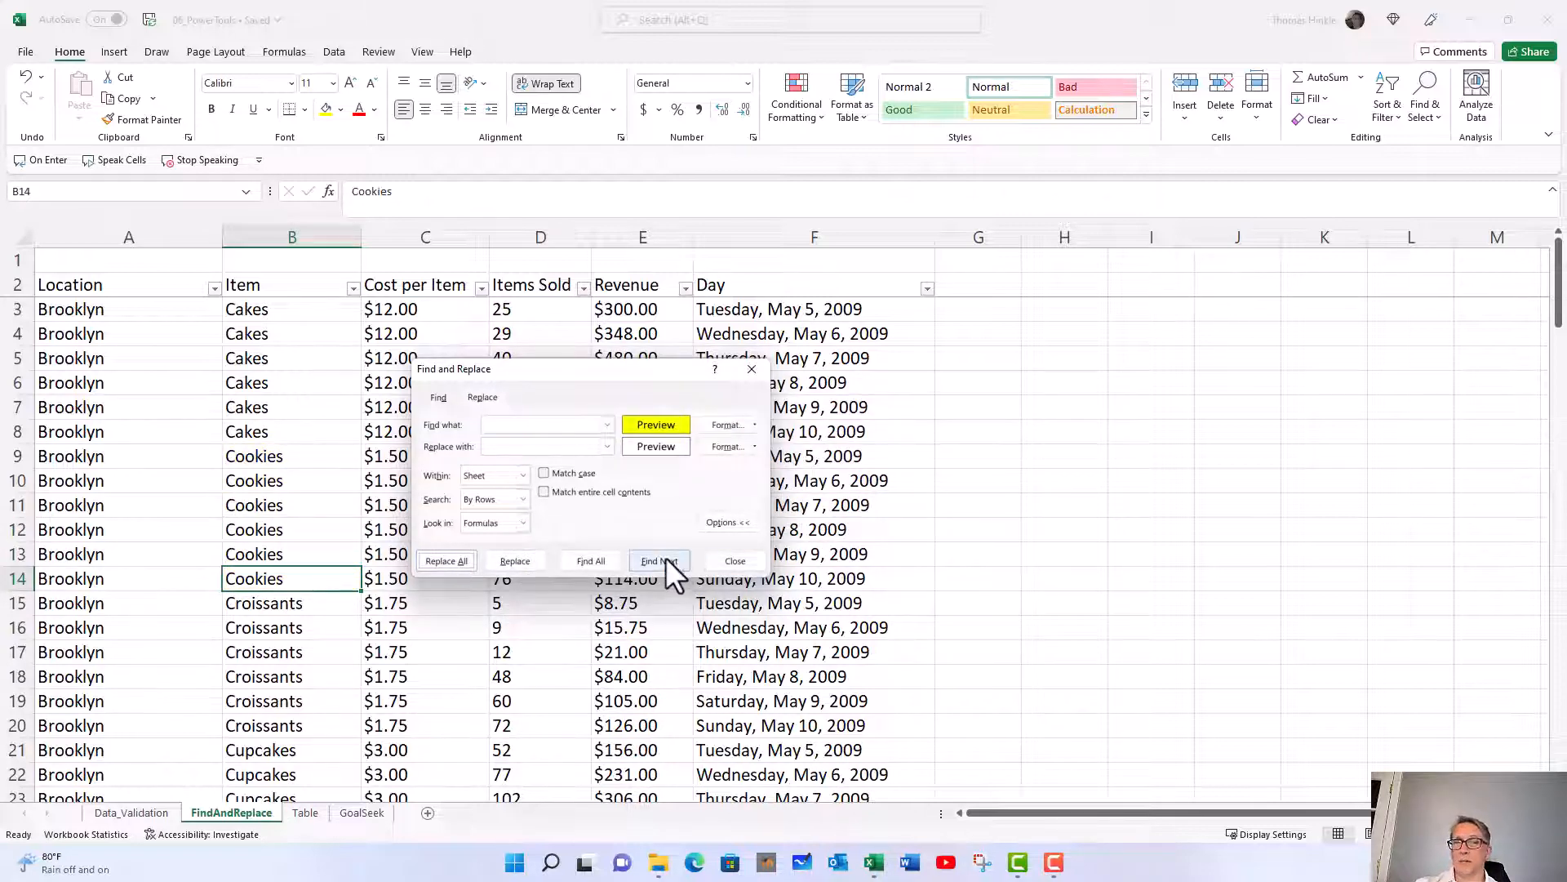